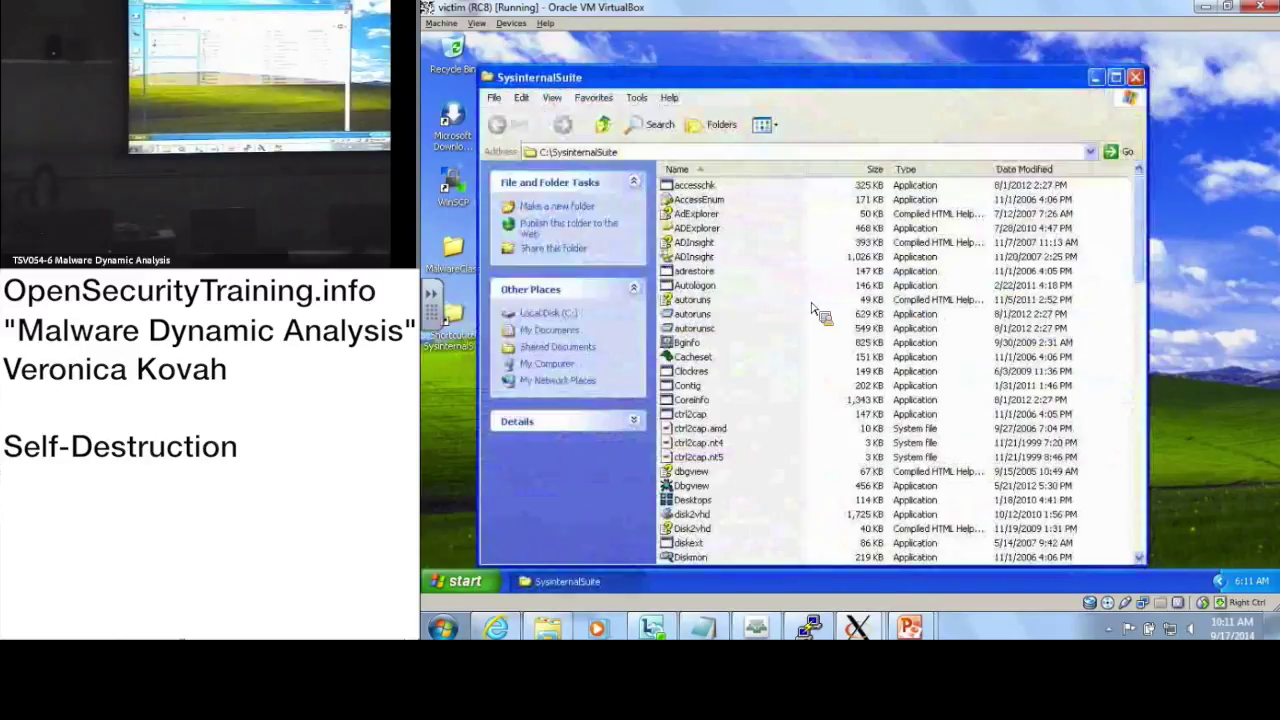
Step: Find Procmon in the SysinternalSuite folder, launch it and accept its license agreement
{"action": "scroll", "coordinate": [785, 362], "scroll_direction": "down", "scroll_amount": 15}
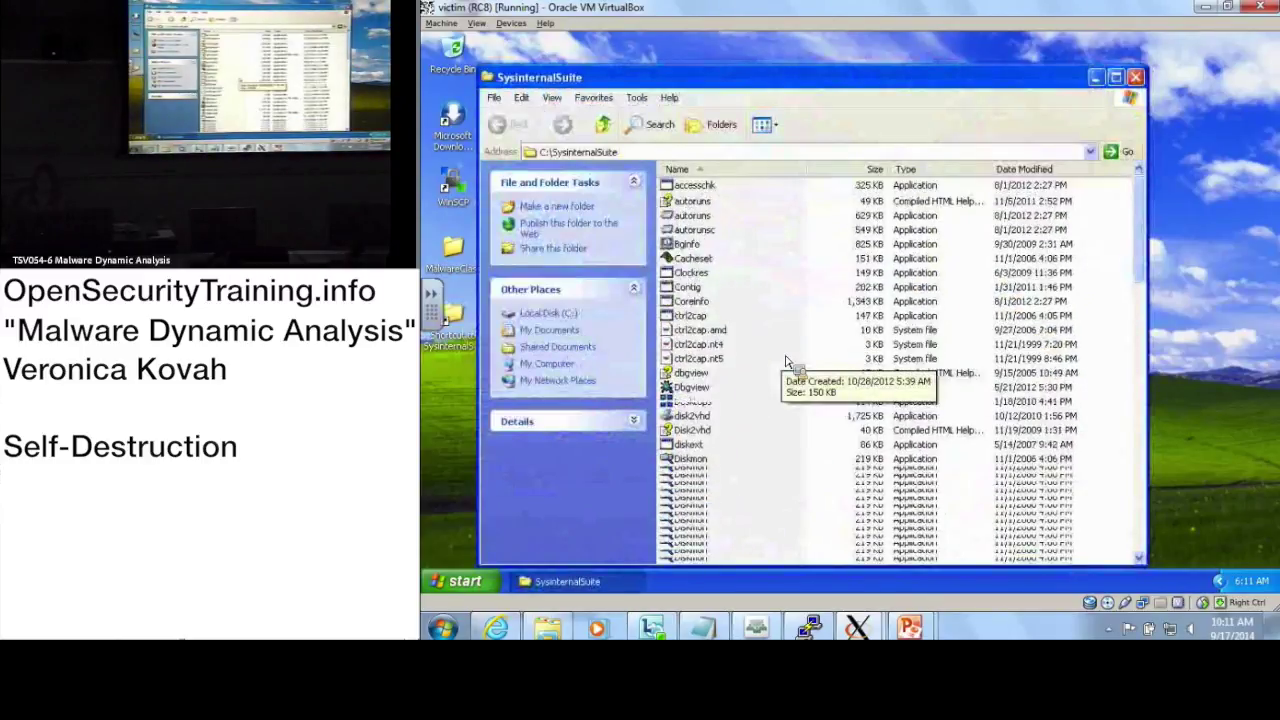
{"action": "key", "text": "r"}
{"action": "key", "text": "o"}
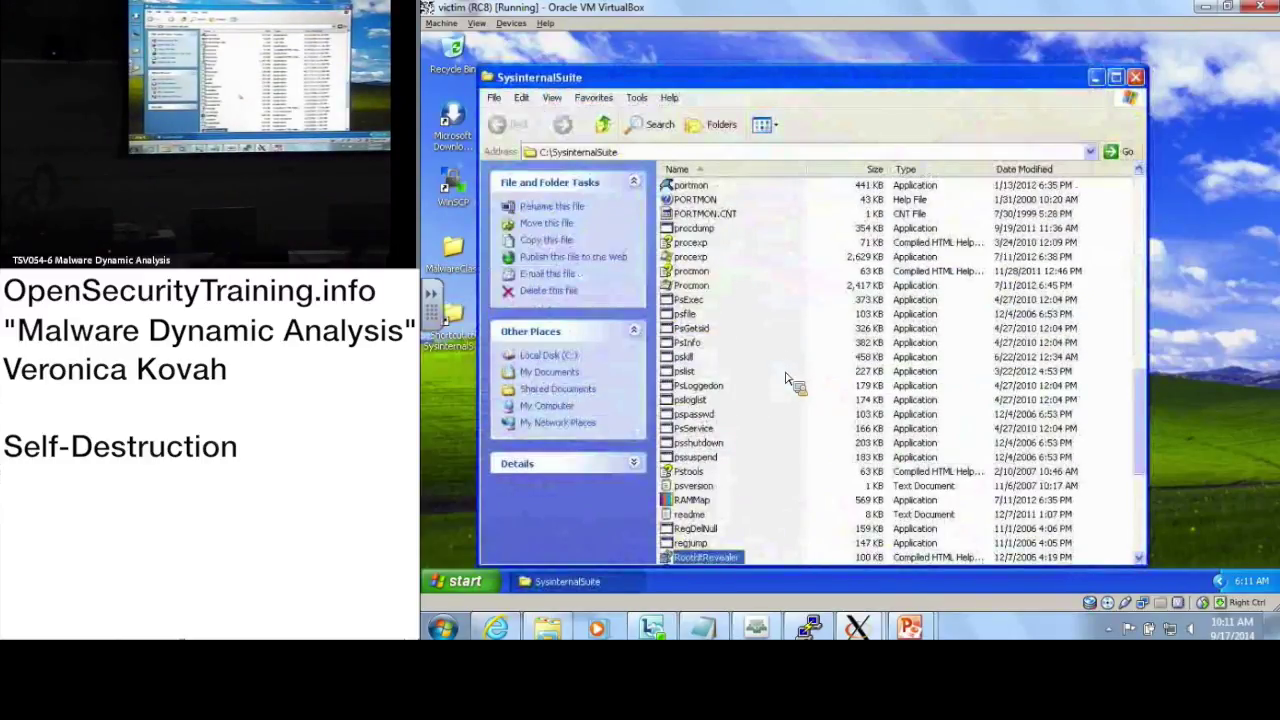
{"action": "scroll", "coordinate": [785, 362], "scroll_direction": "down", "scroll_amount": 3}
{"action": "scroll", "coordinate": [788, 455], "scroll_direction": "down", "scroll_amount": 3}
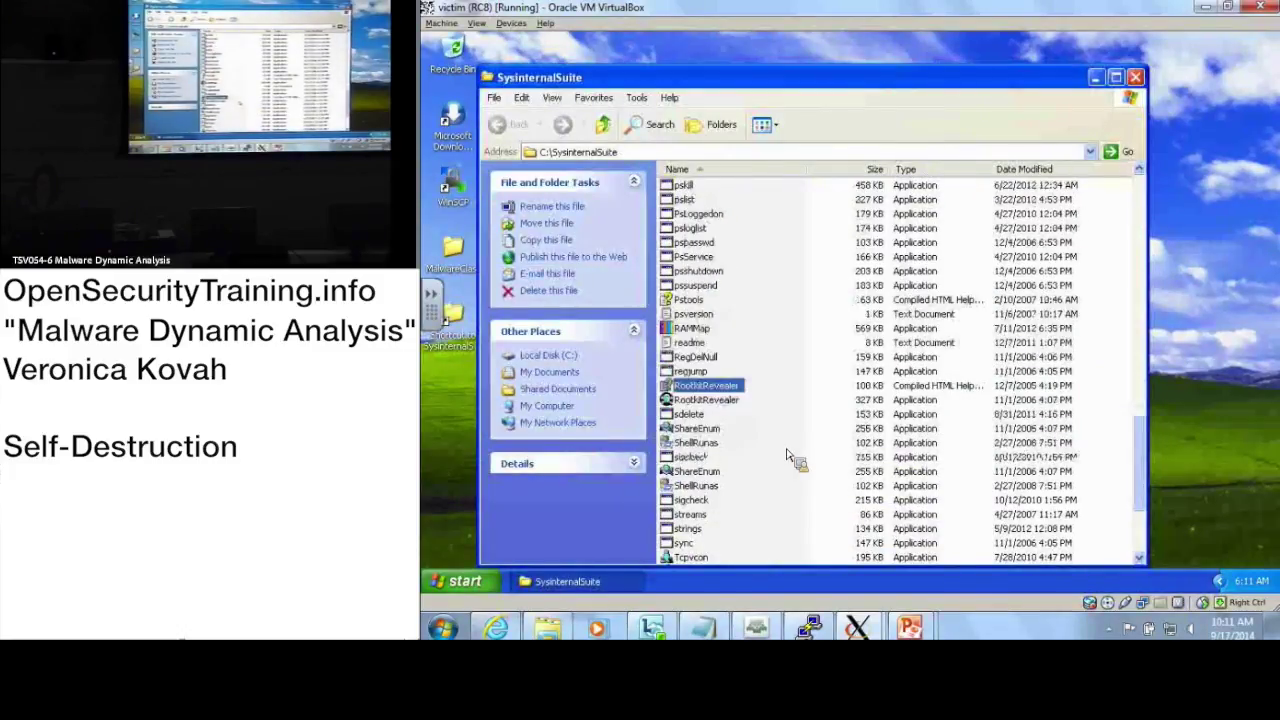
{"action": "scroll", "coordinate": [788, 455], "scroll_direction": "down", "scroll_amount": 1}
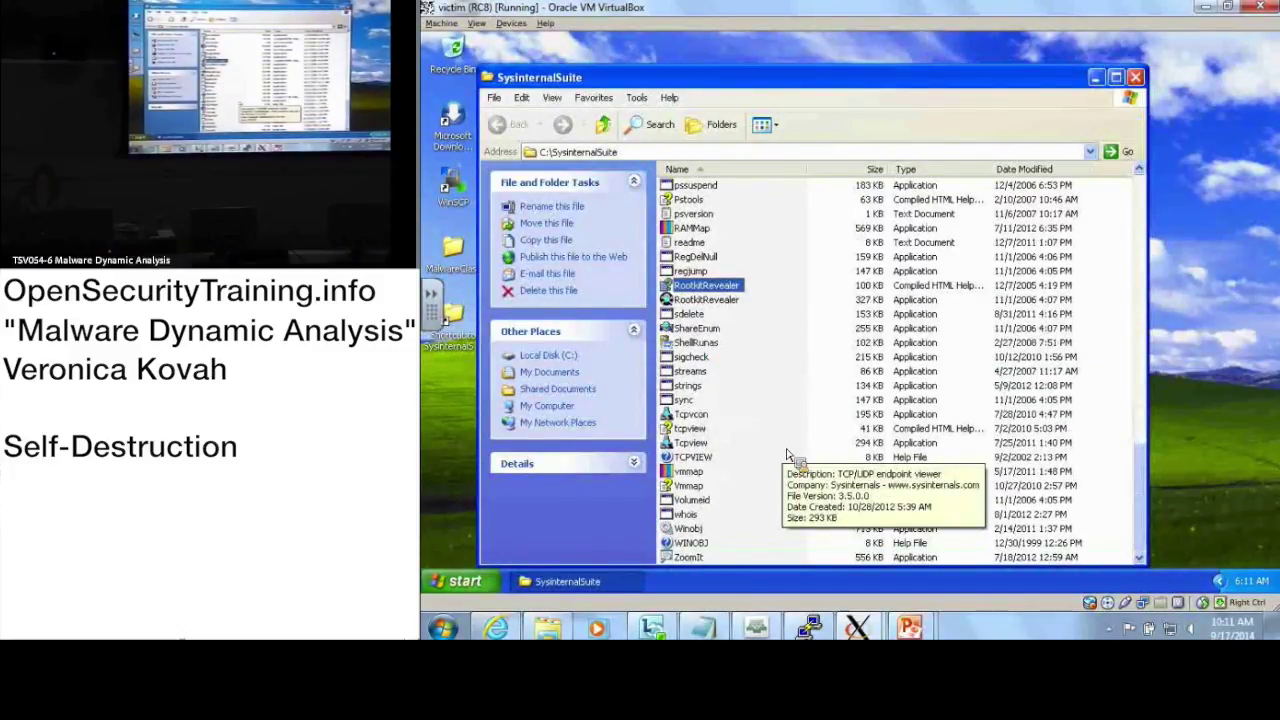
{"action": "scroll", "coordinate": [788, 455], "scroll_direction": "up", "scroll_amount": 6}
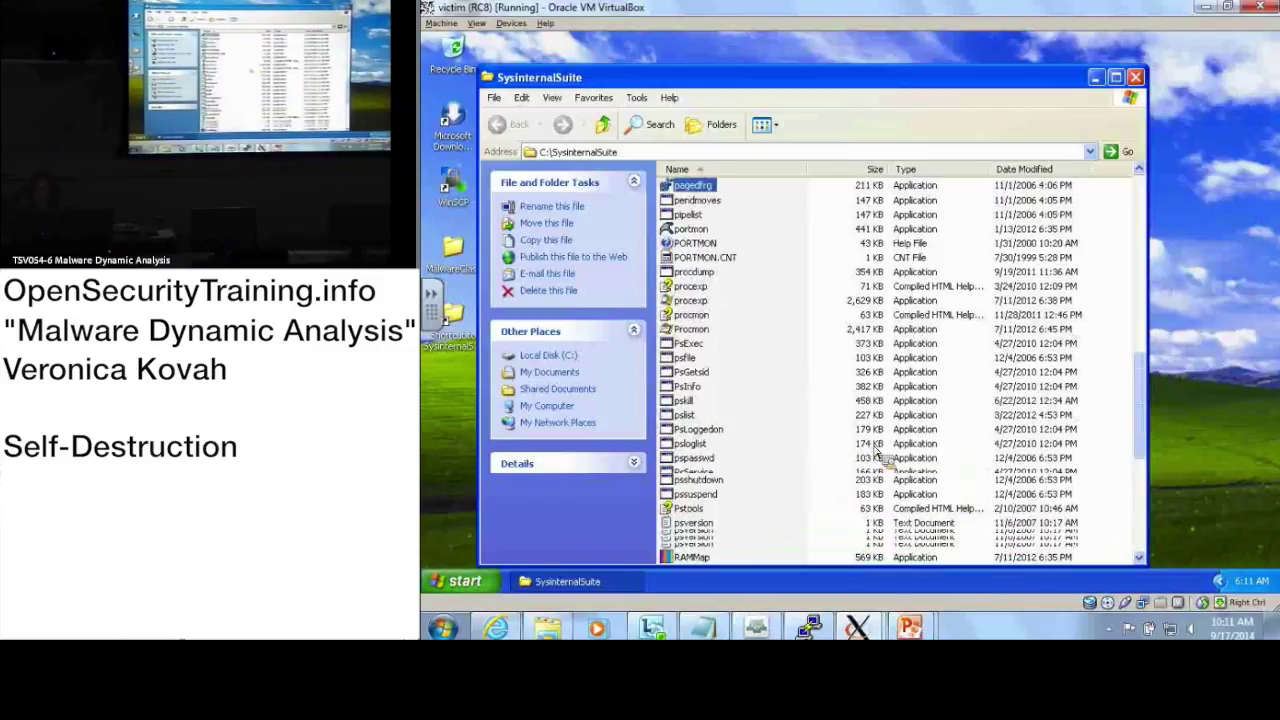
{"action": "left_click", "coordinate": [695, 287]}
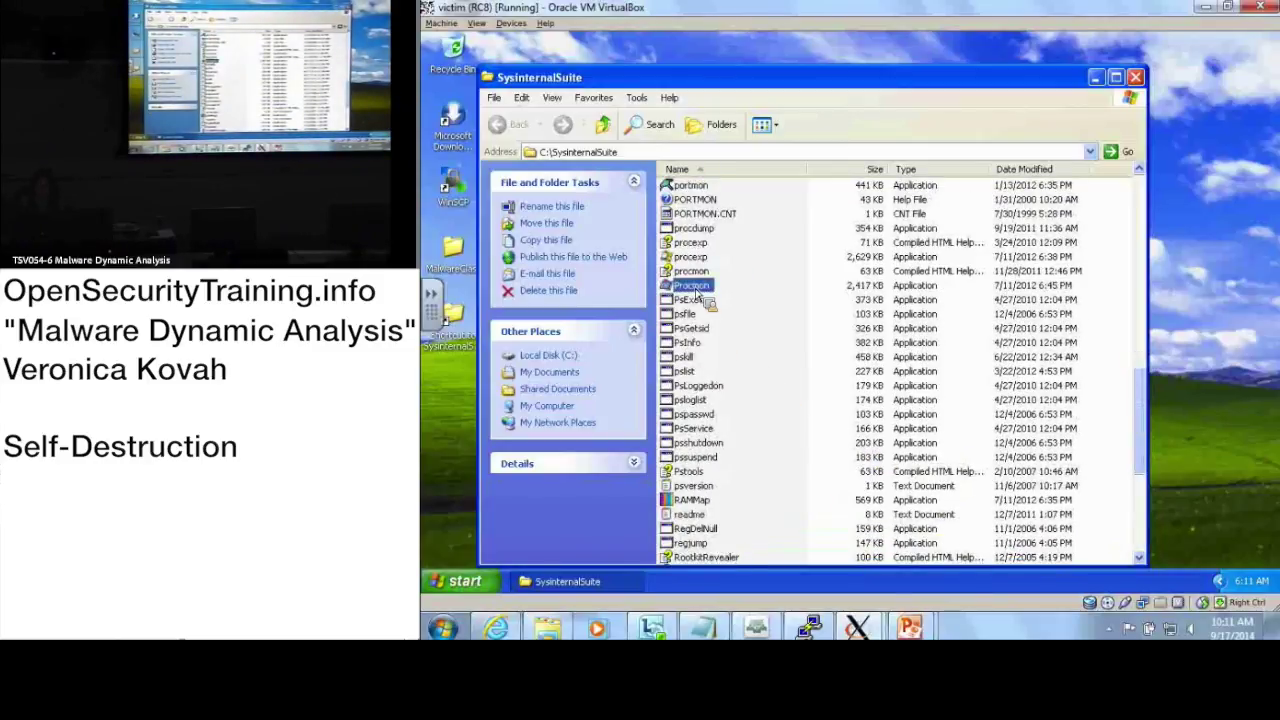
{"action": "double_click", "coordinate": [695, 287]}
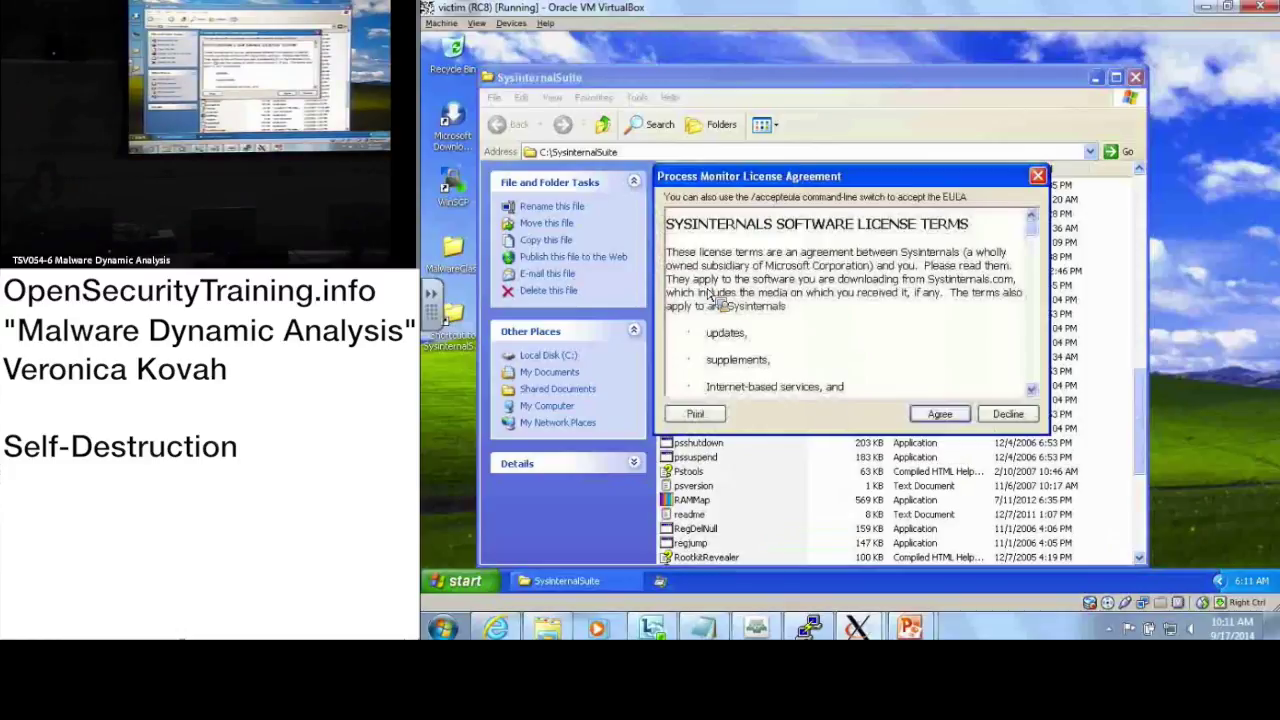
{"action": "left_click", "coordinate": [936, 414]}
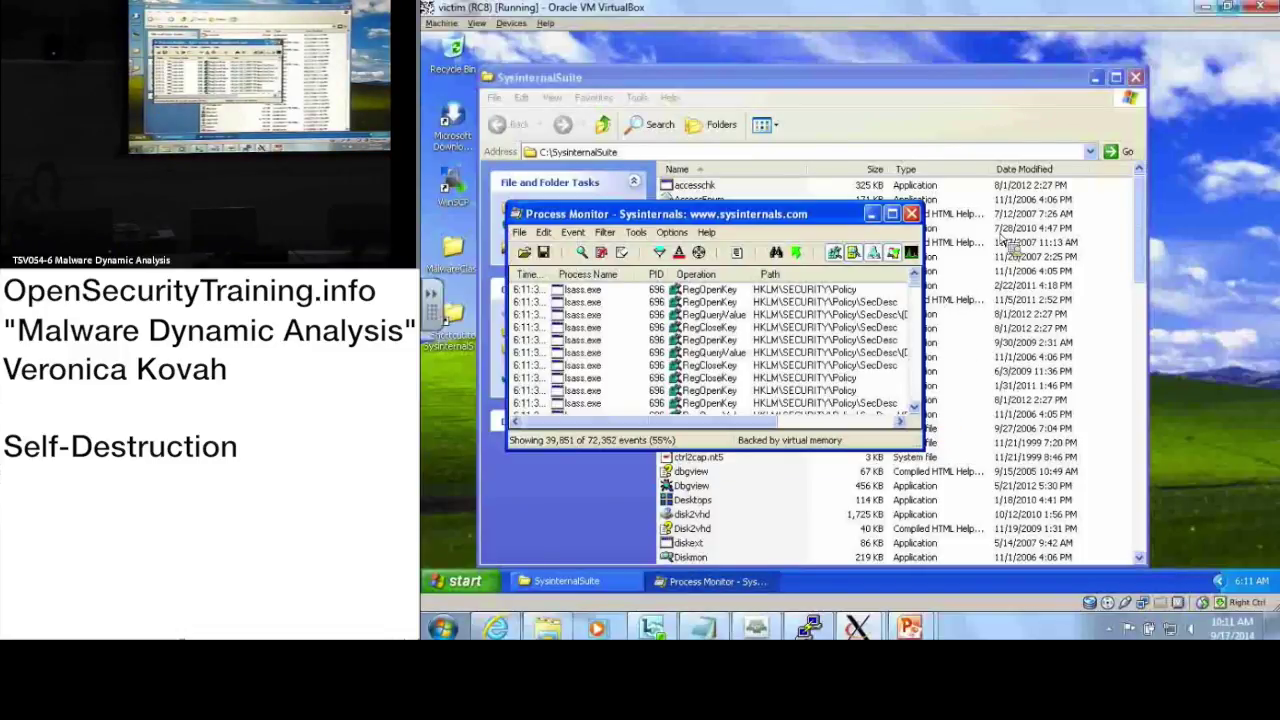
Step: Open the Darkshell folder under MalwareClass\samples on the desktop and run the malware executable in it
{"action": "double_click", "coordinate": [450, 258]}
{"action": "left_click_drag", "start_coordinate": [868, 189], "coordinate": [831, 190]}
{"action": "double_click", "coordinate": [831, 190]}
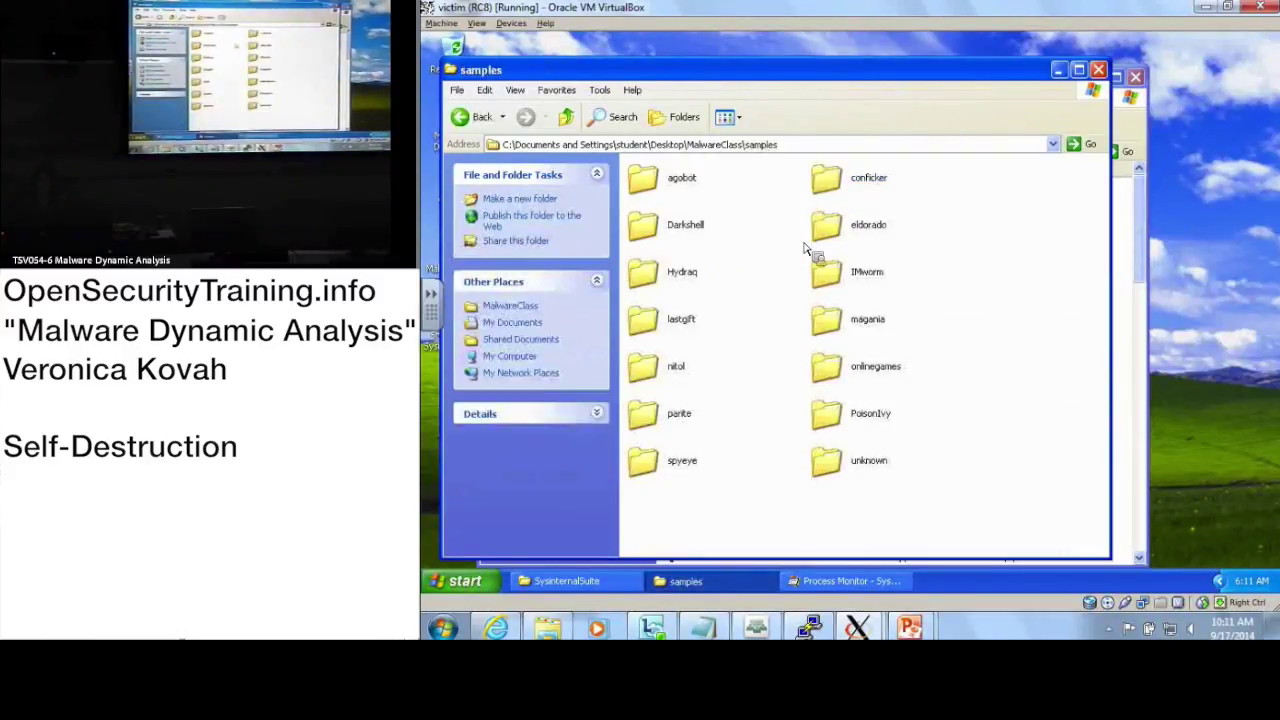
{"action": "left_click", "coordinate": [688, 226]}
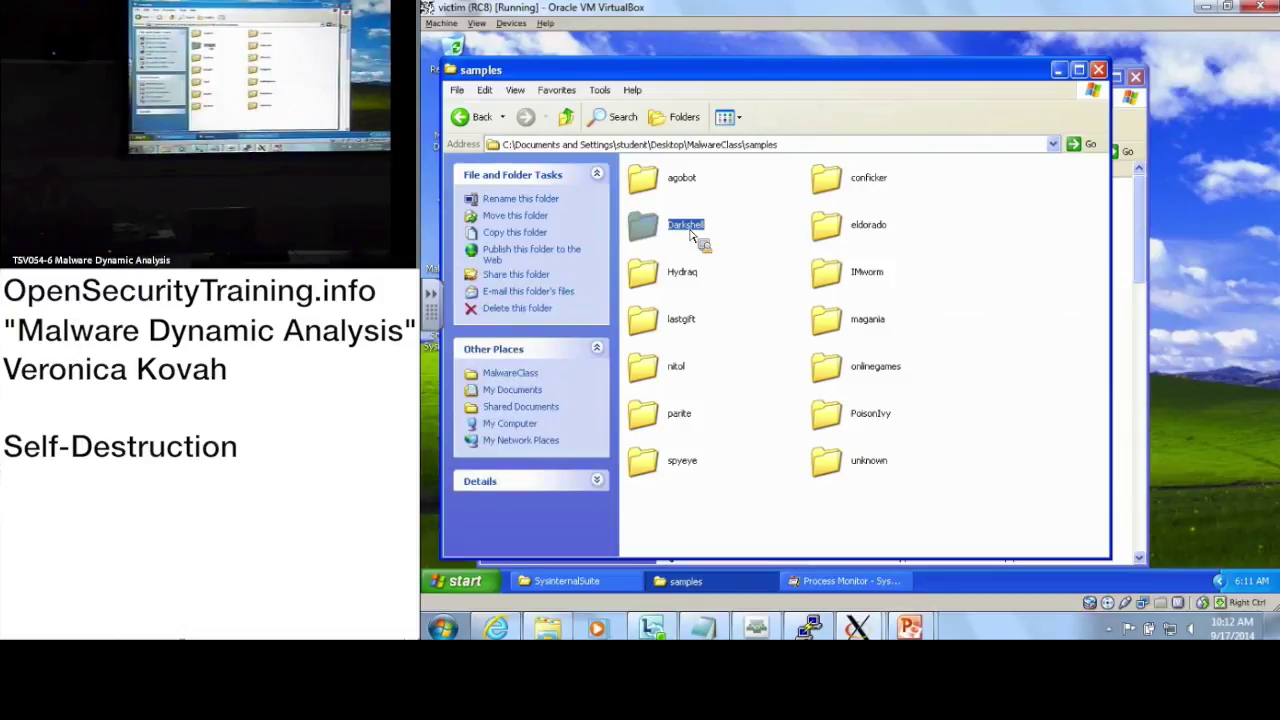
{"action": "left_click", "coordinate": [688, 226]}
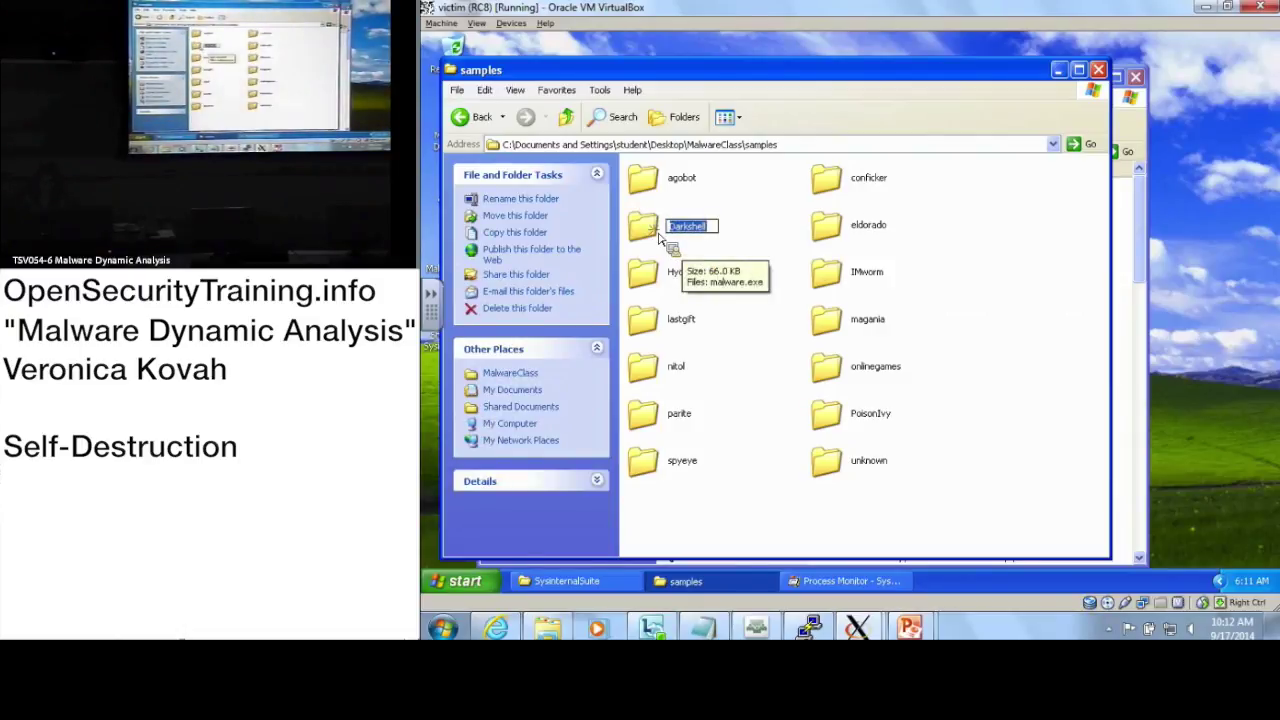
{"action": "double_click", "coordinate": [658, 240]}
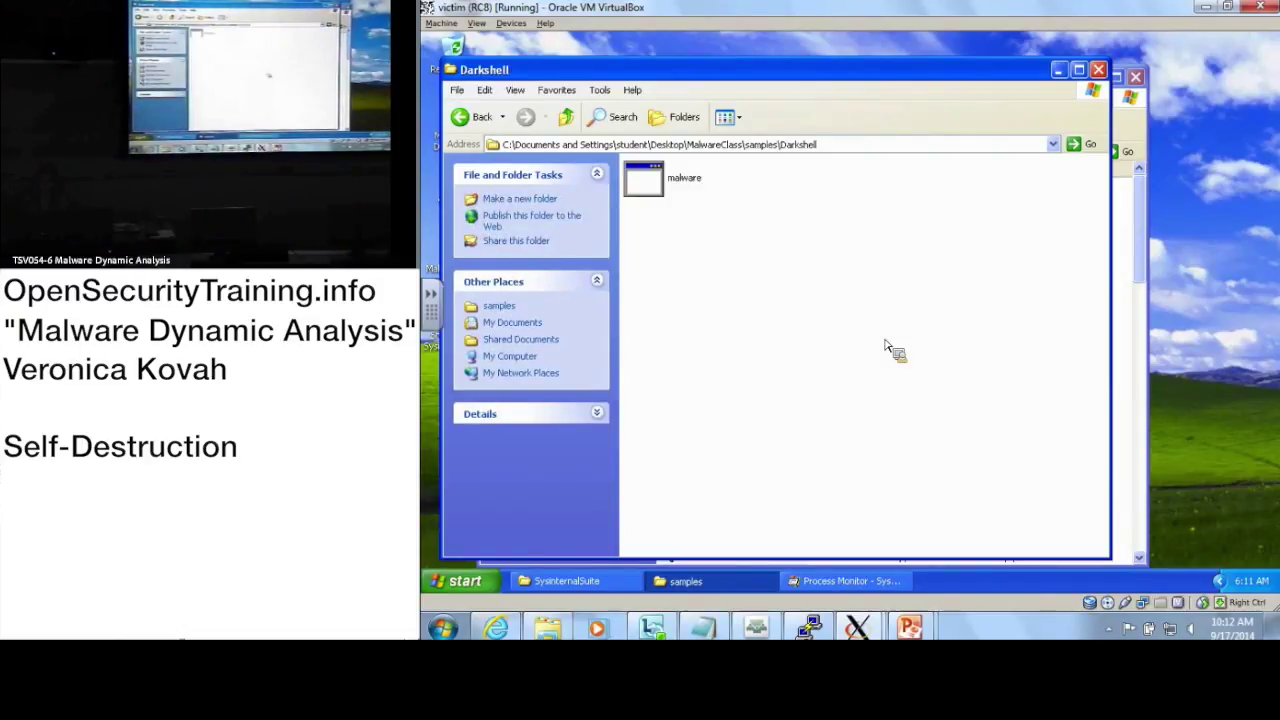
{"action": "left_click", "coordinate": [688, 196]}
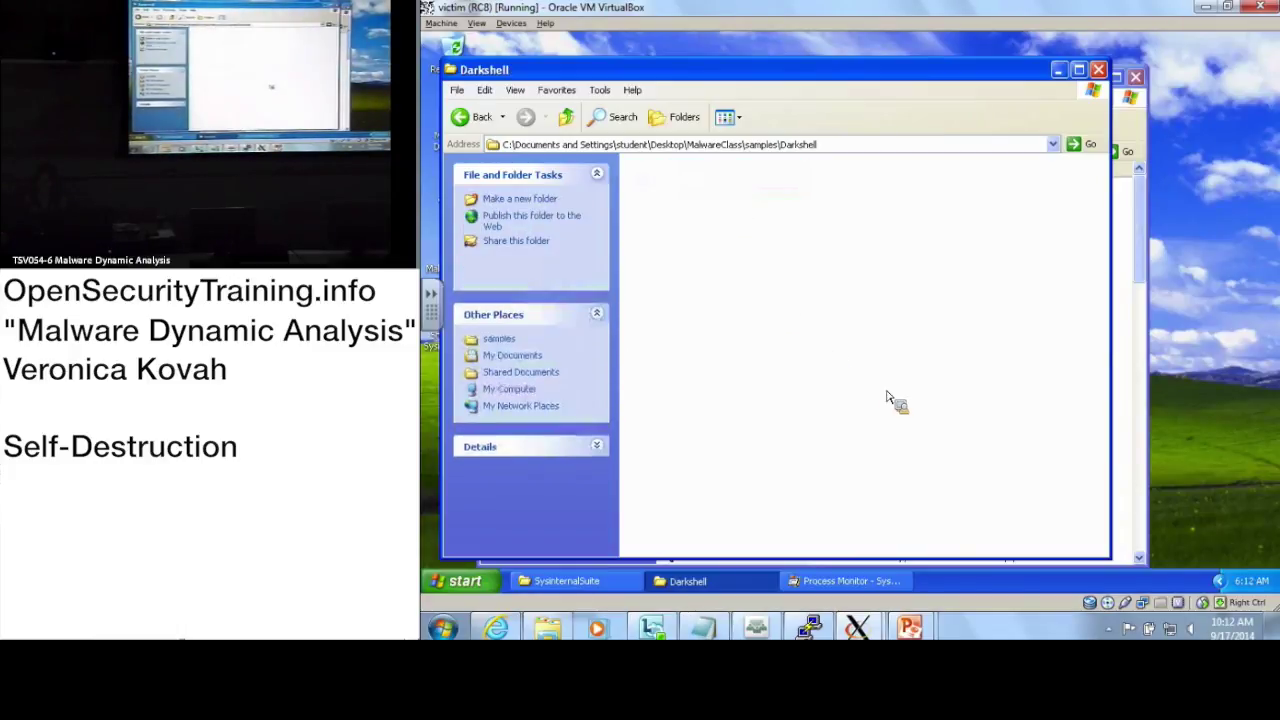
Step: Switch to Process Monitor, maximize its window and look through the captured events up to the earliest ones
{"action": "left_click", "coordinate": [848, 581]}
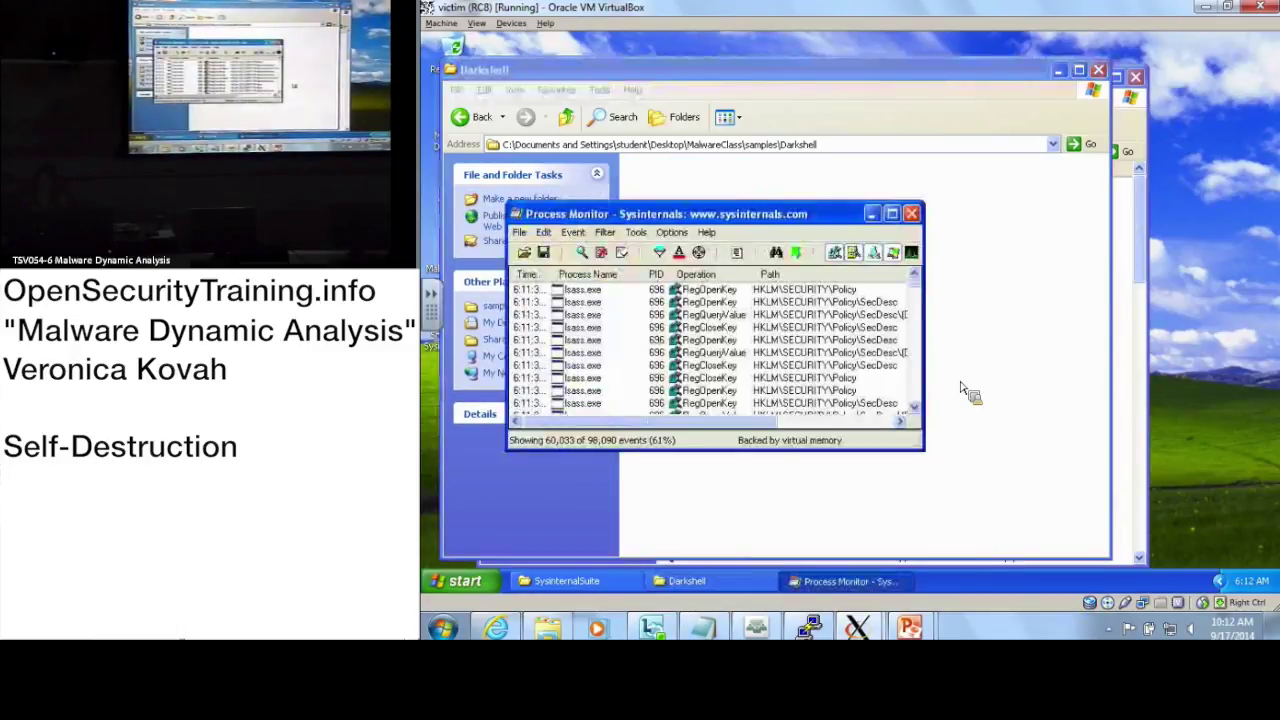
{"action": "left_click", "coordinate": [892, 214]}
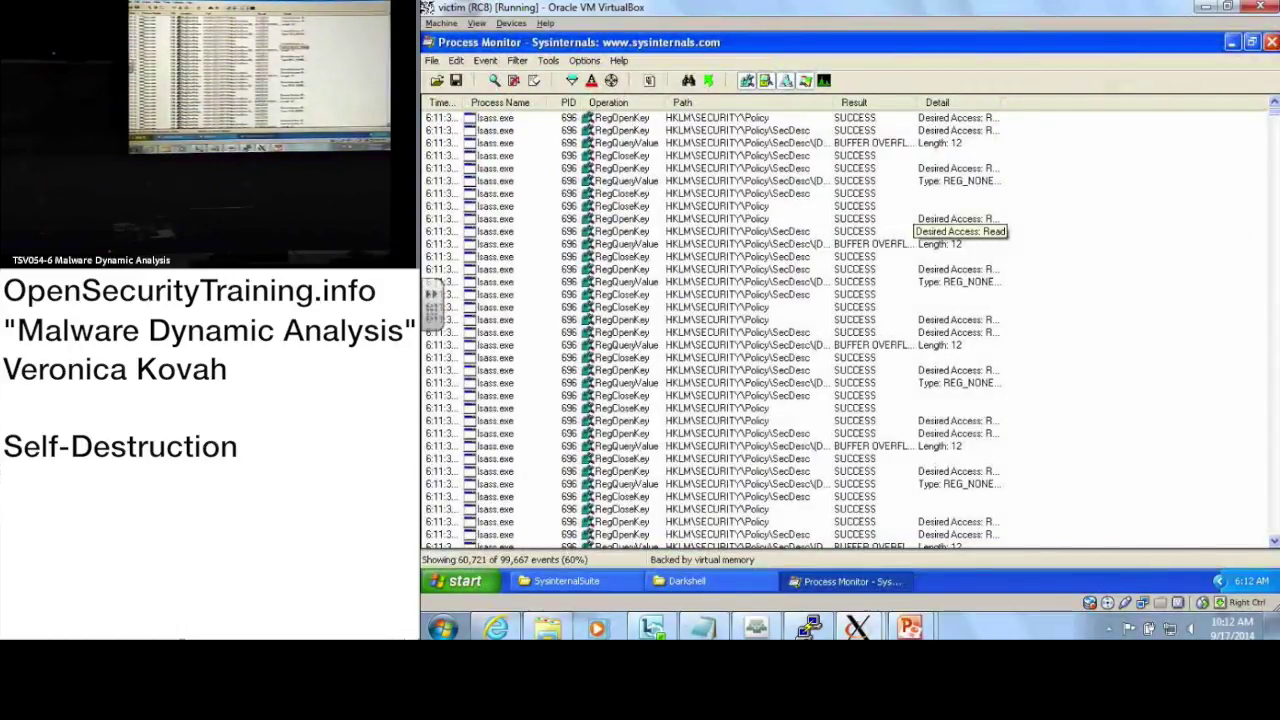
{"action": "scroll", "coordinate": [1272, 215], "scroll_direction": "down", "scroll_amount": 10}
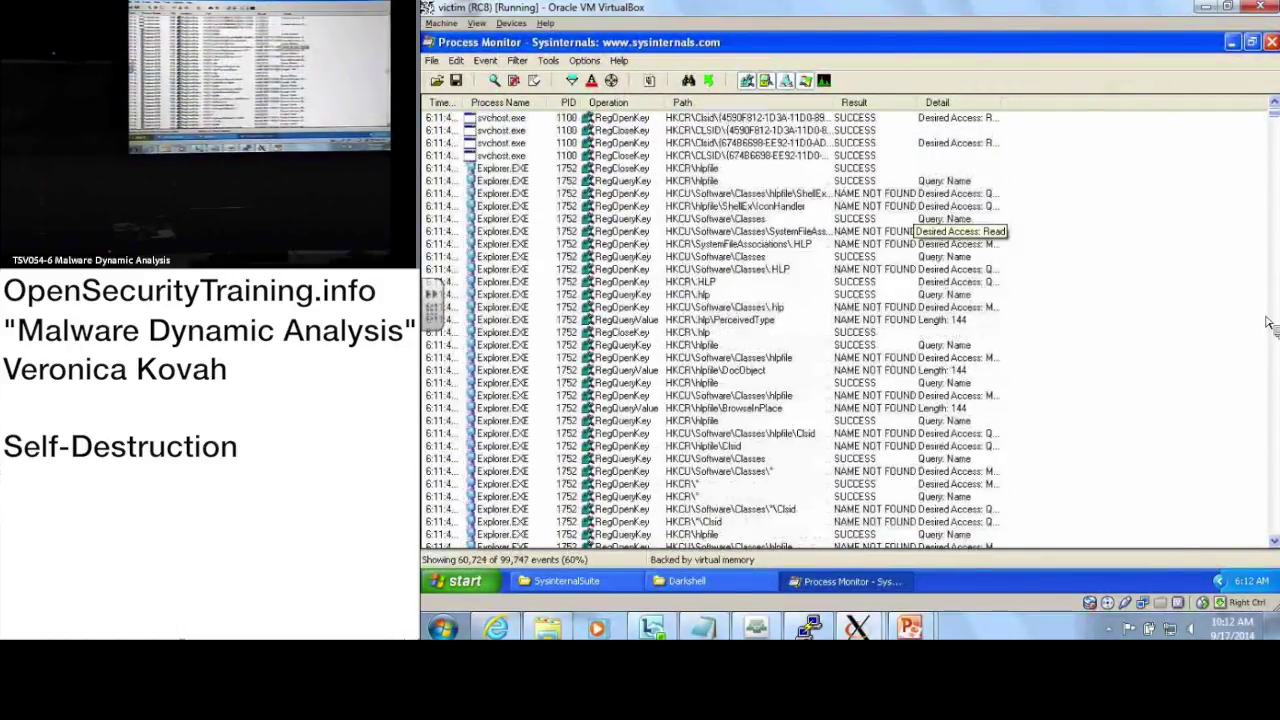
{"action": "scroll", "coordinate": [1218, 340], "scroll_direction": "up", "scroll_amount": 1}
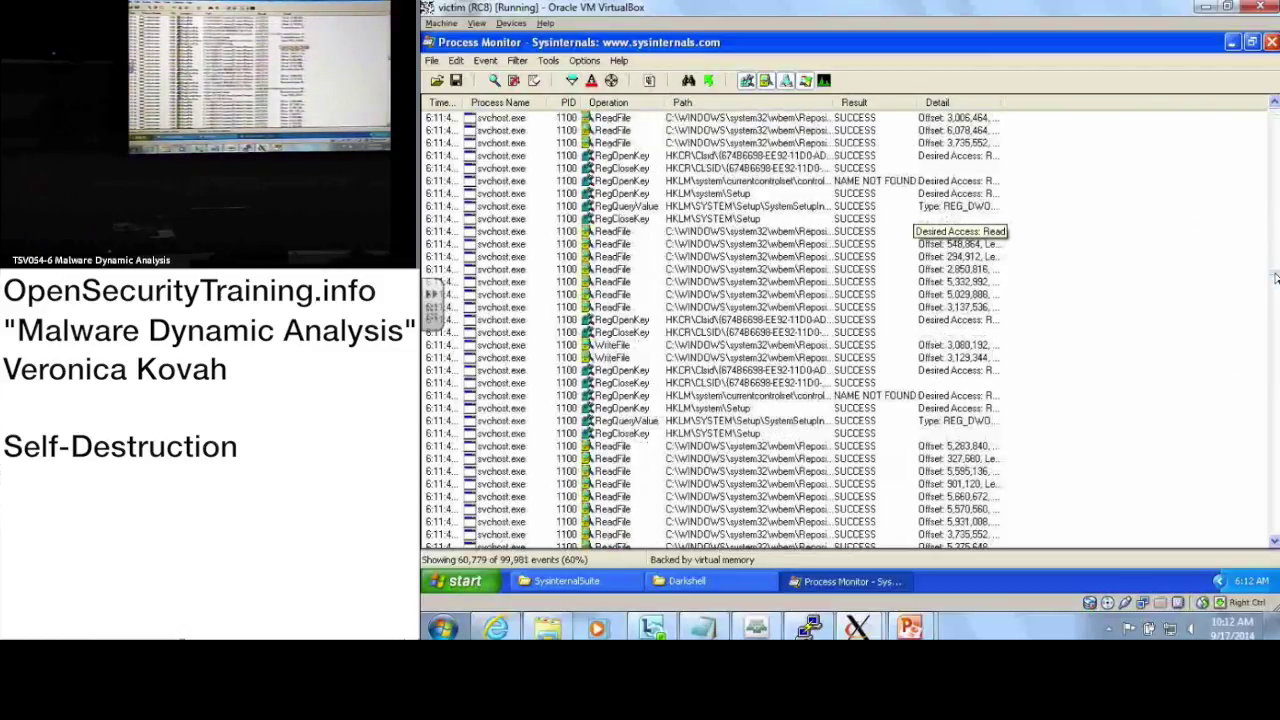
{"action": "scroll", "coordinate": [1272, 130], "scroll_direction": "up", "scroll_amount": 10}
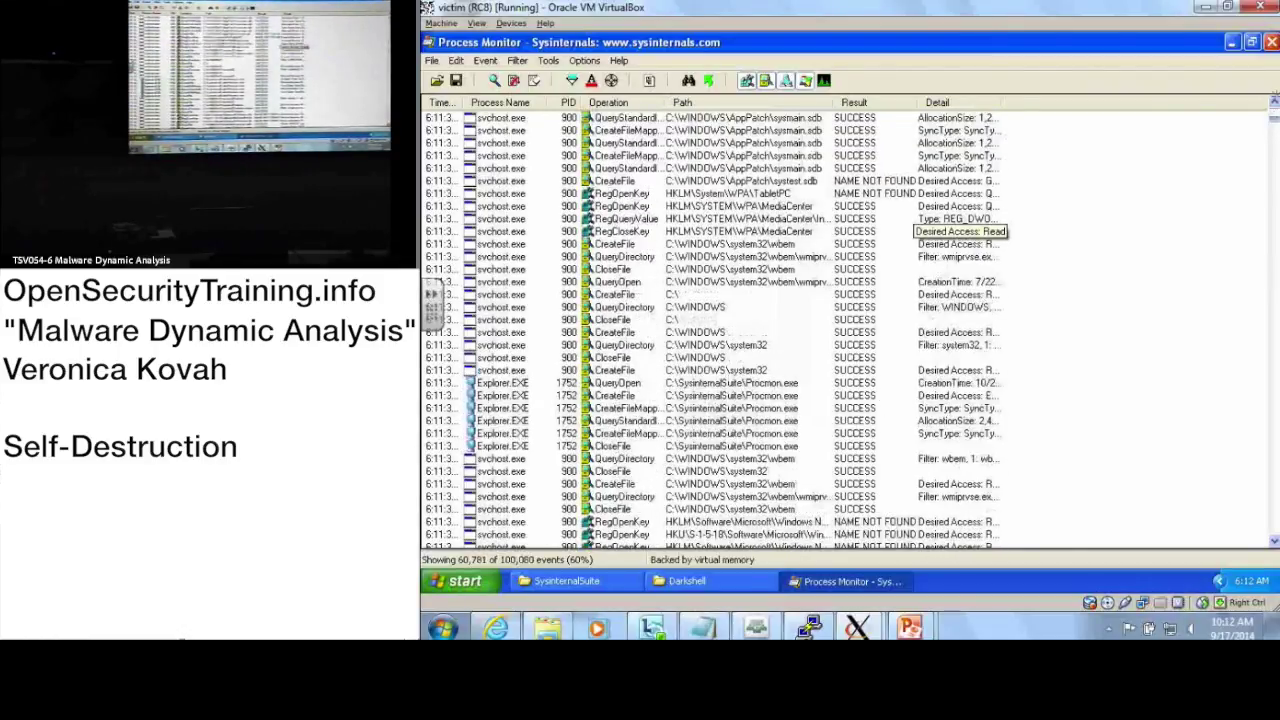
{"action": "scroll", "coordinate": [955, 228], "scroll_direction": "up", "scroll_amount": 5}
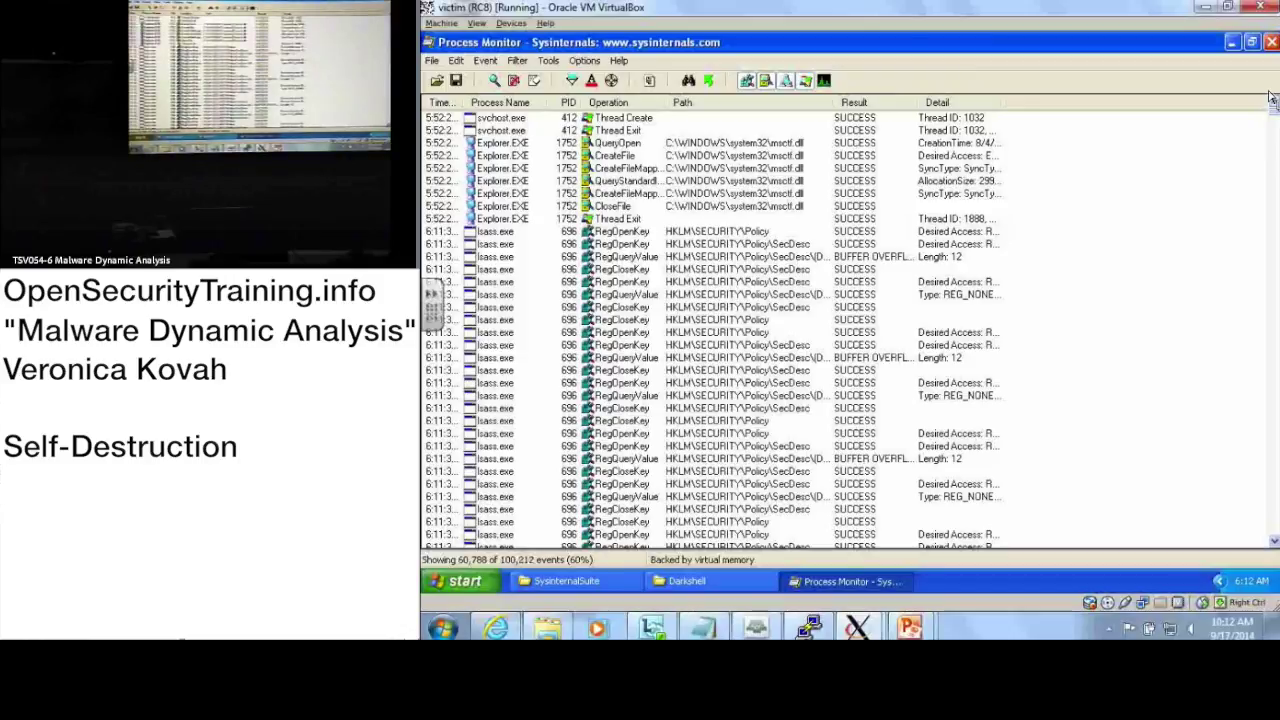
Step: Stop capturing events in Process Monitor and check that the Capture Events option is off
{"action": "left_click", "coordinate": [437, 64]}
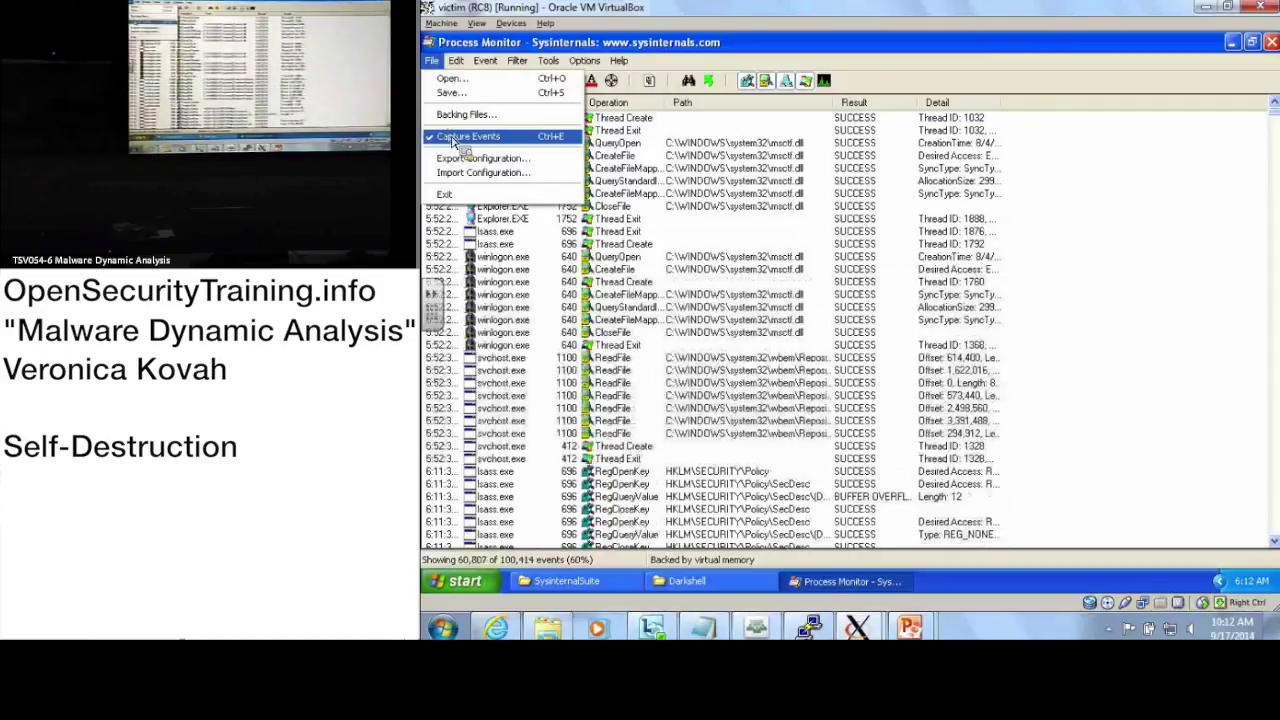
{"action": "left_click", "coordinate": [466, 136]}
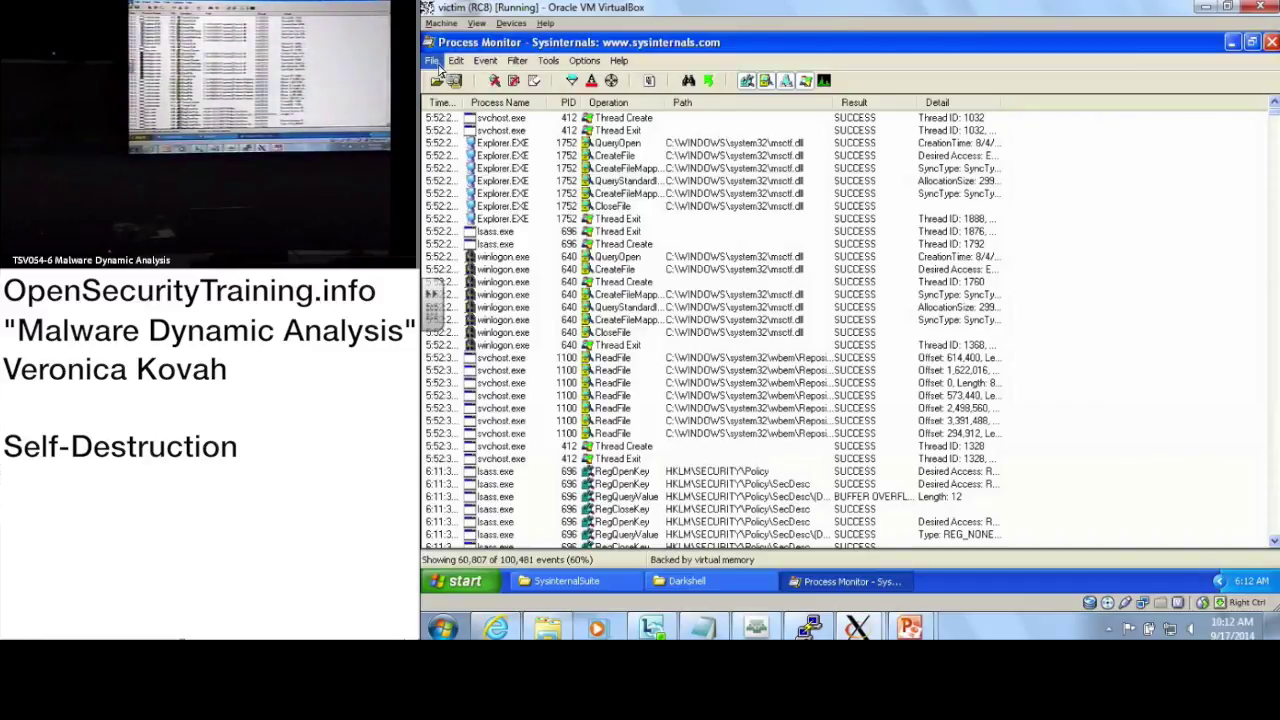
{"action": "left_click", "coordinate": [433, 62]}
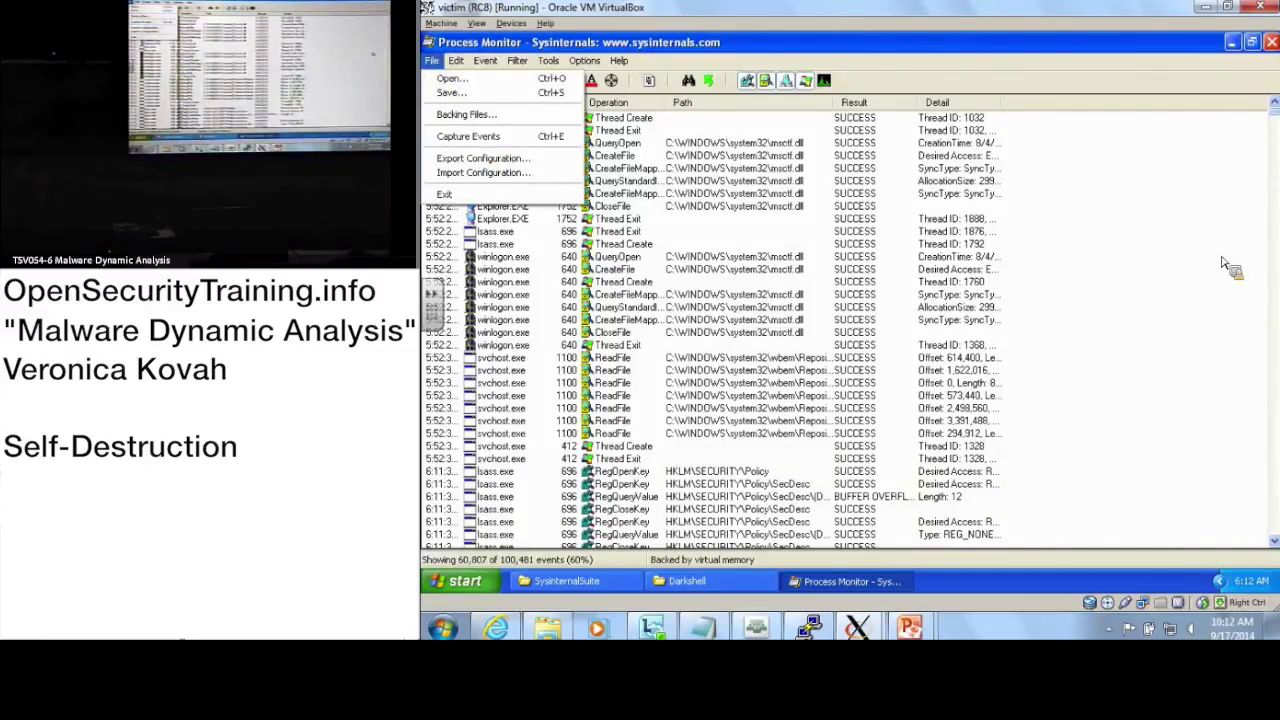
{"action": "key", "text": "Escape"}
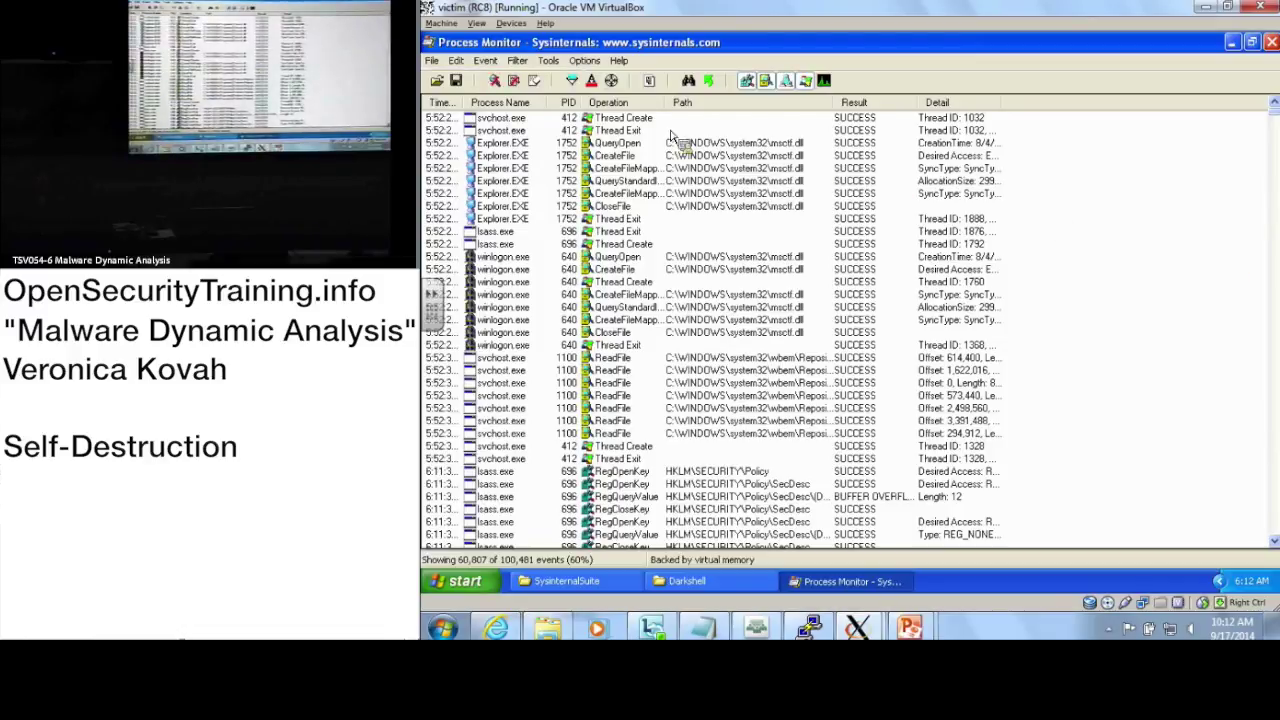
Step: Add and apply an event filter that includes only entries whose Process Name is malware.exe
{"action": "left_click", "coordinate": [572, 81]}
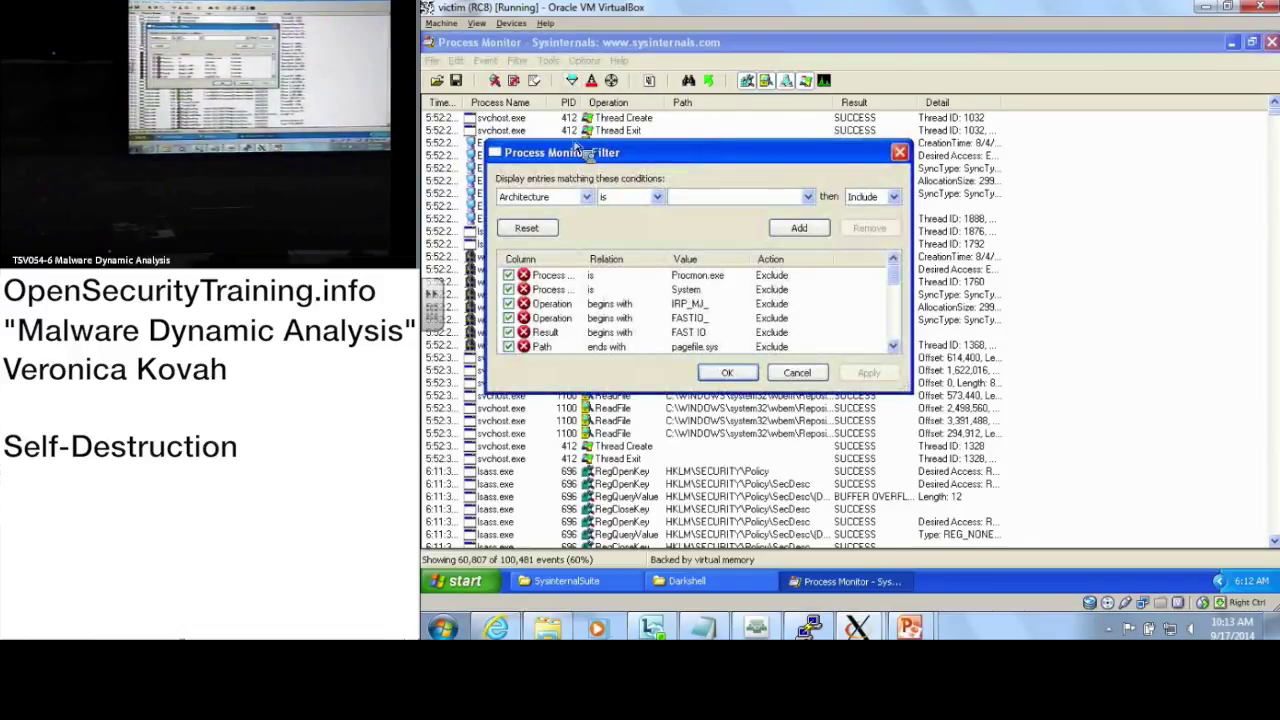
{"action": "left_click", "coordinate": [586, 197]}
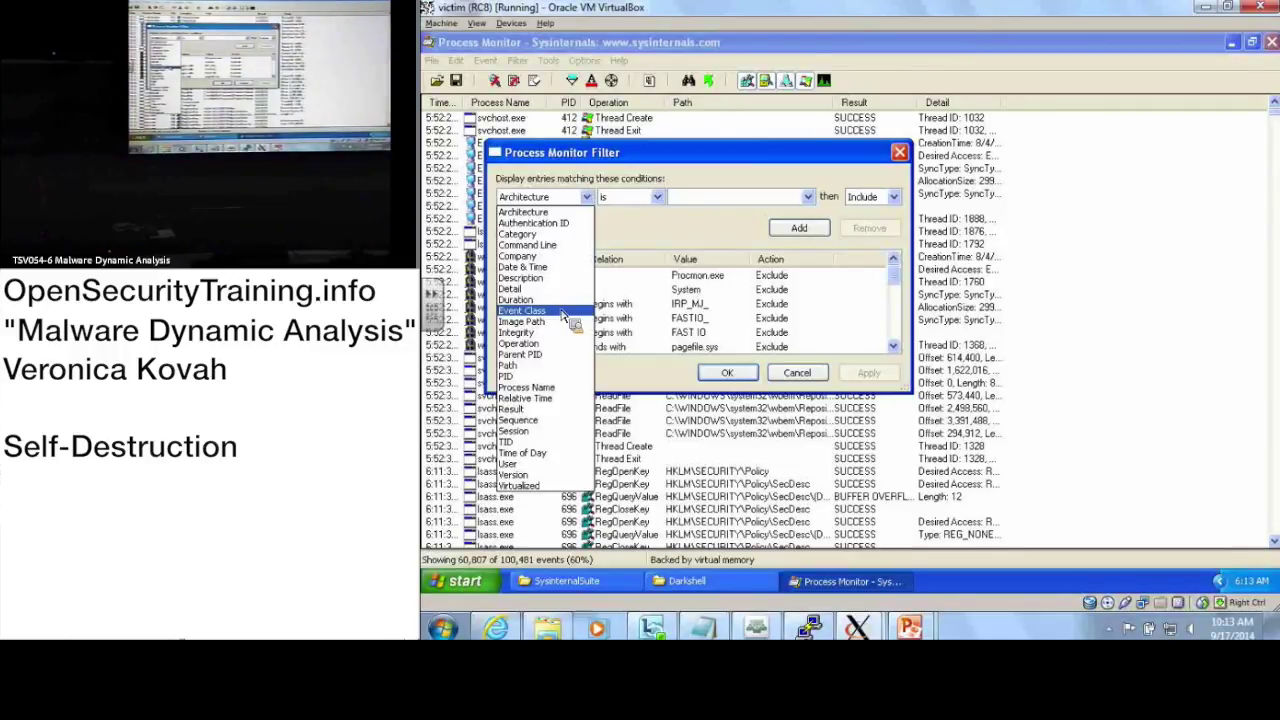
{"action": "left_click", "coordinate": [556, 388]}
{"action": "left_click", "coordinate": [807, 197]}
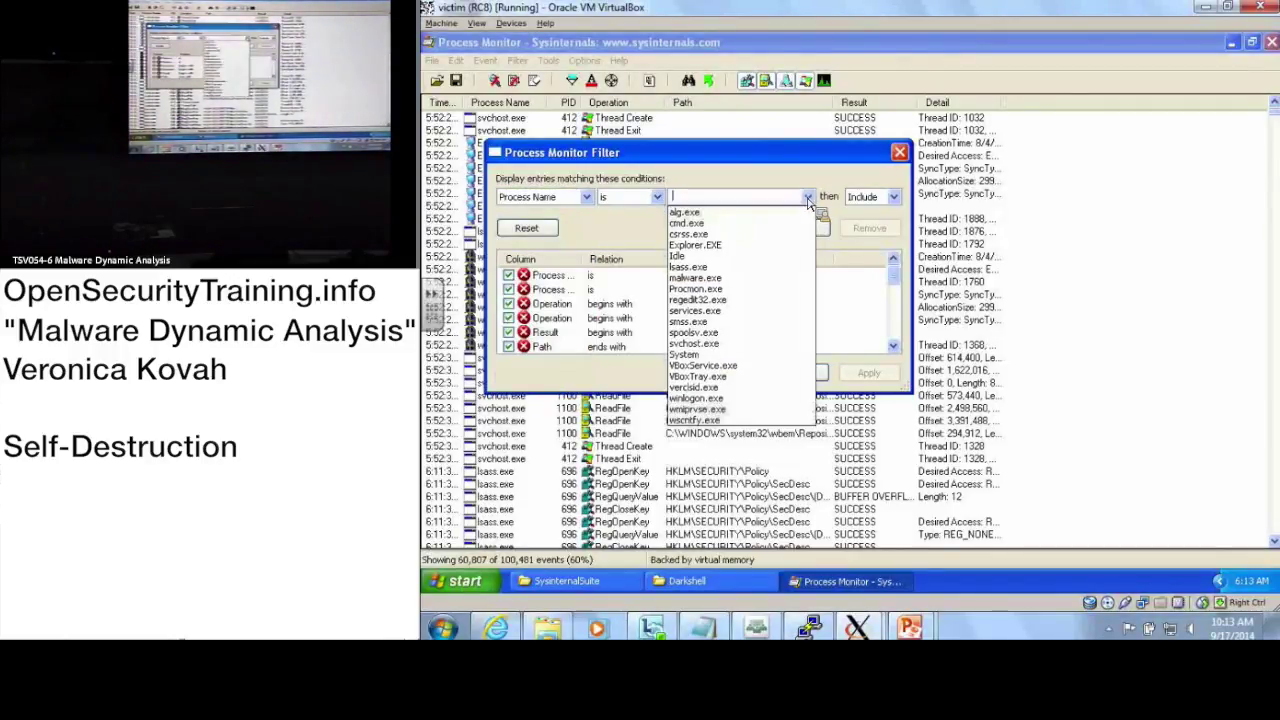
{"action": "left_click", "coordinate": [793, 284]}
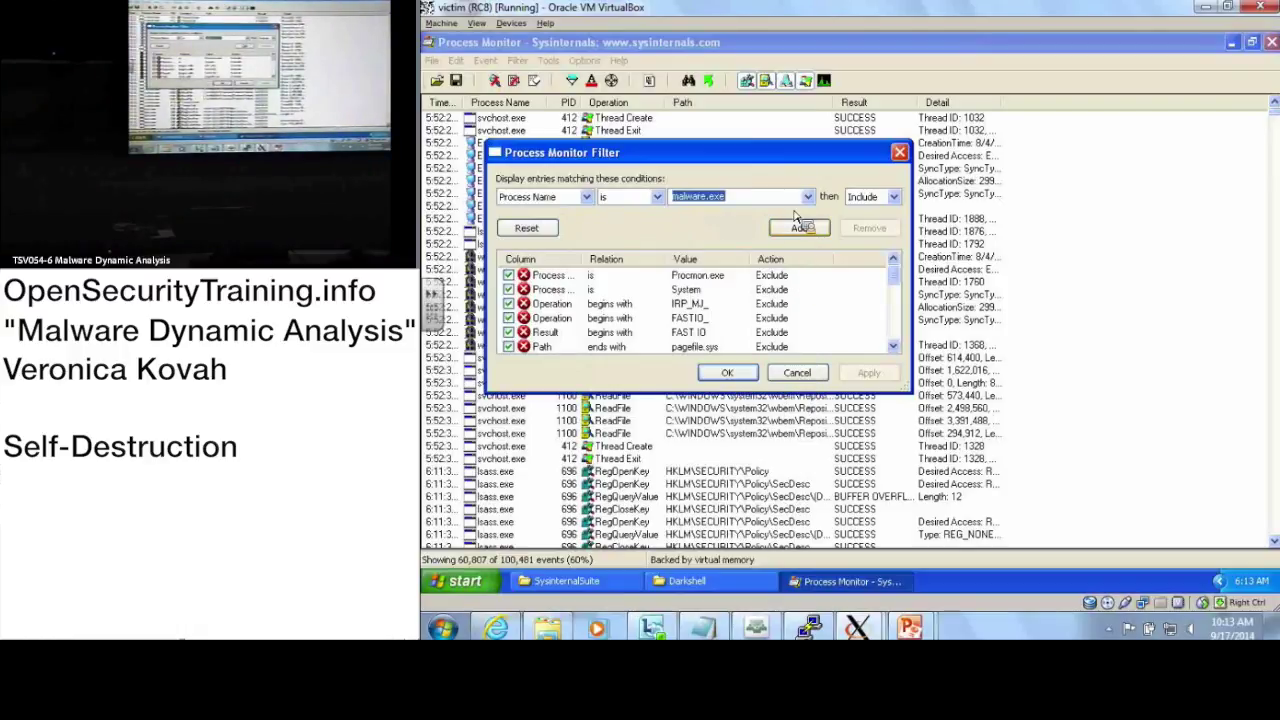
{"action": "left_click", "coordinate": [799, 228]}
{"action": "left_click", "coordinate": [727, 372]}
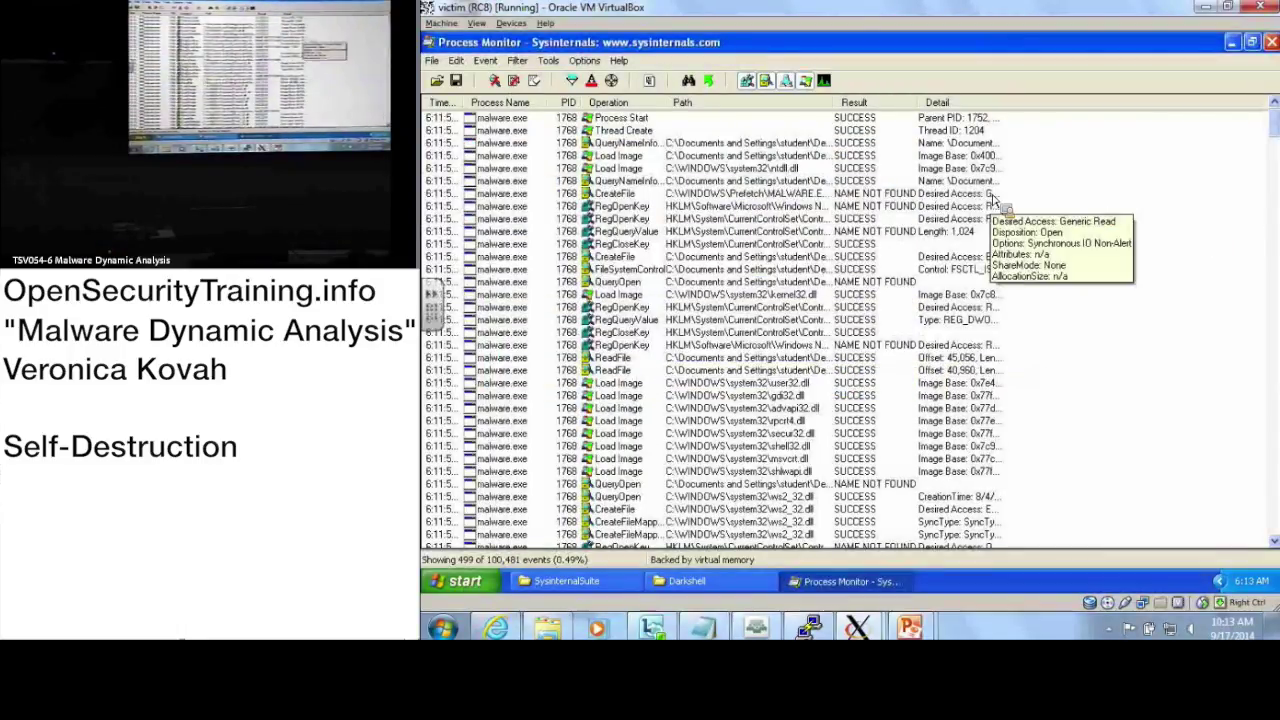
Step: Hide registry, network and process/thread activity so only file system events are listed, and widen the Operation, Path and Detail columns
{"action": "left_click_drag", "start_coordinate": [672, 112], "coordinate": [695, 111]}
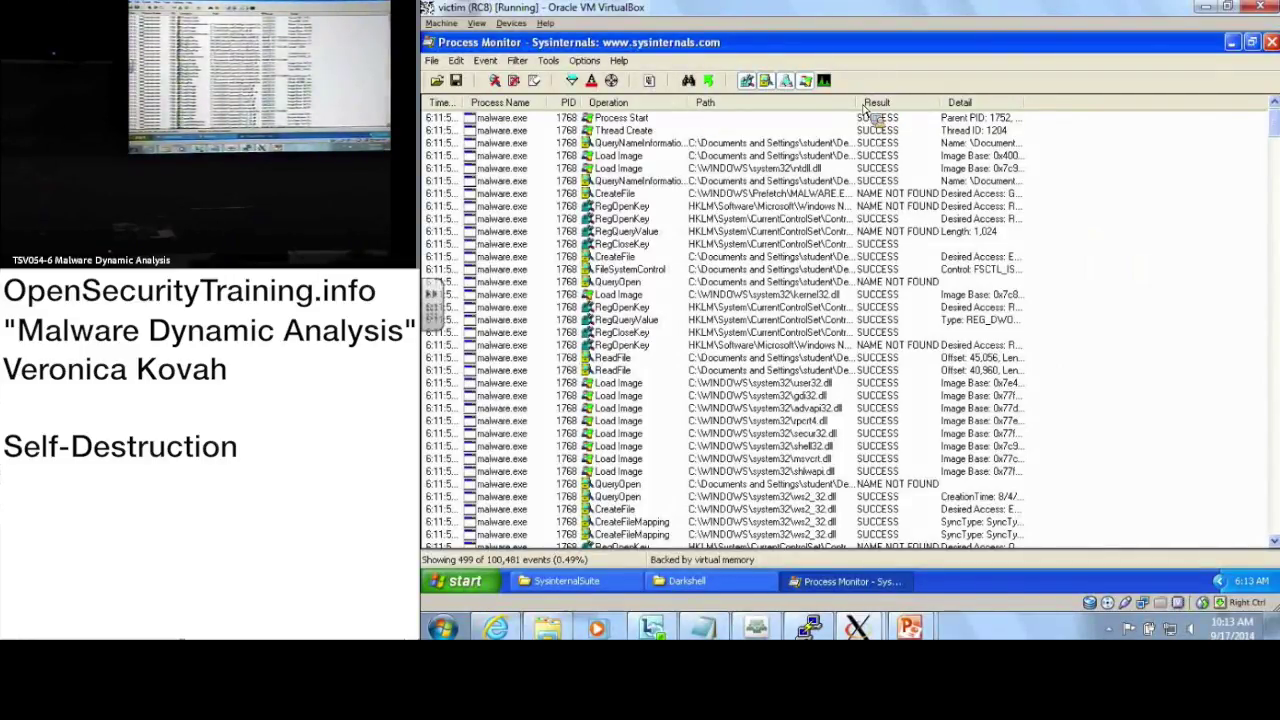
{"action": "left_click", "coordinate": [746, 81]}
{"action": "left_click", "coordinate": [787, 82]}
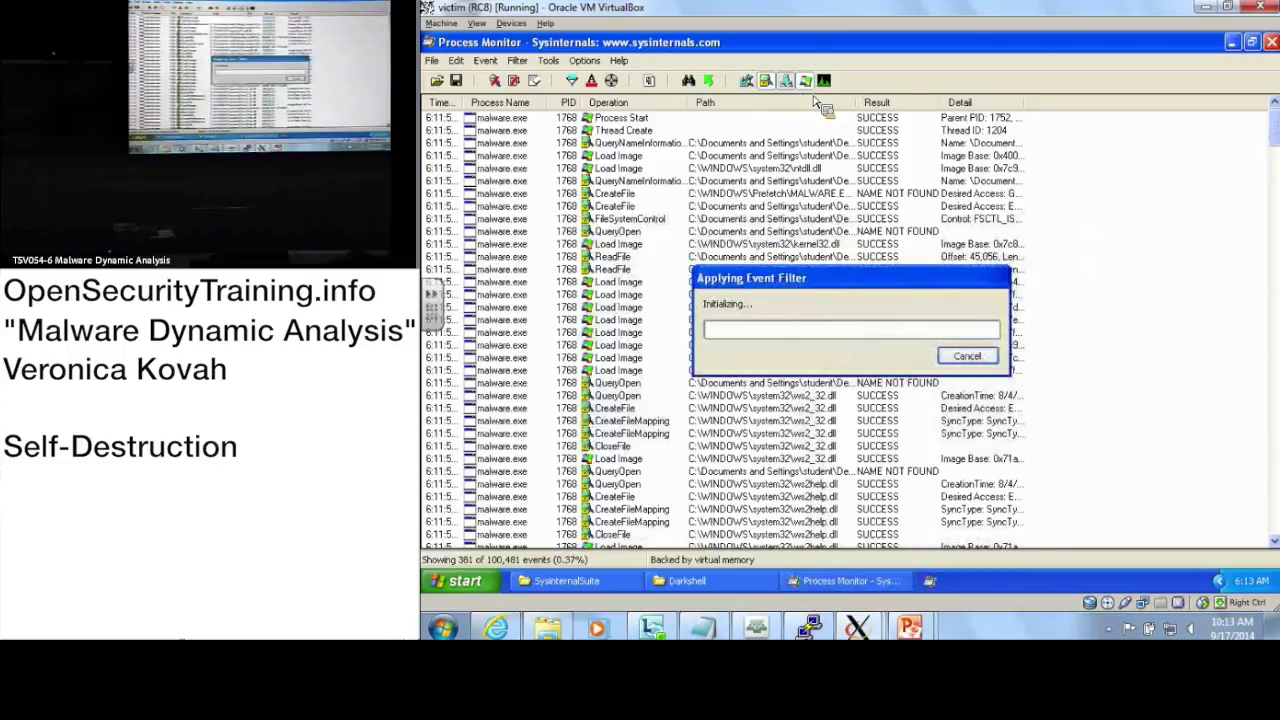
{"action": "left_click", "coordinate": [805, 82]}
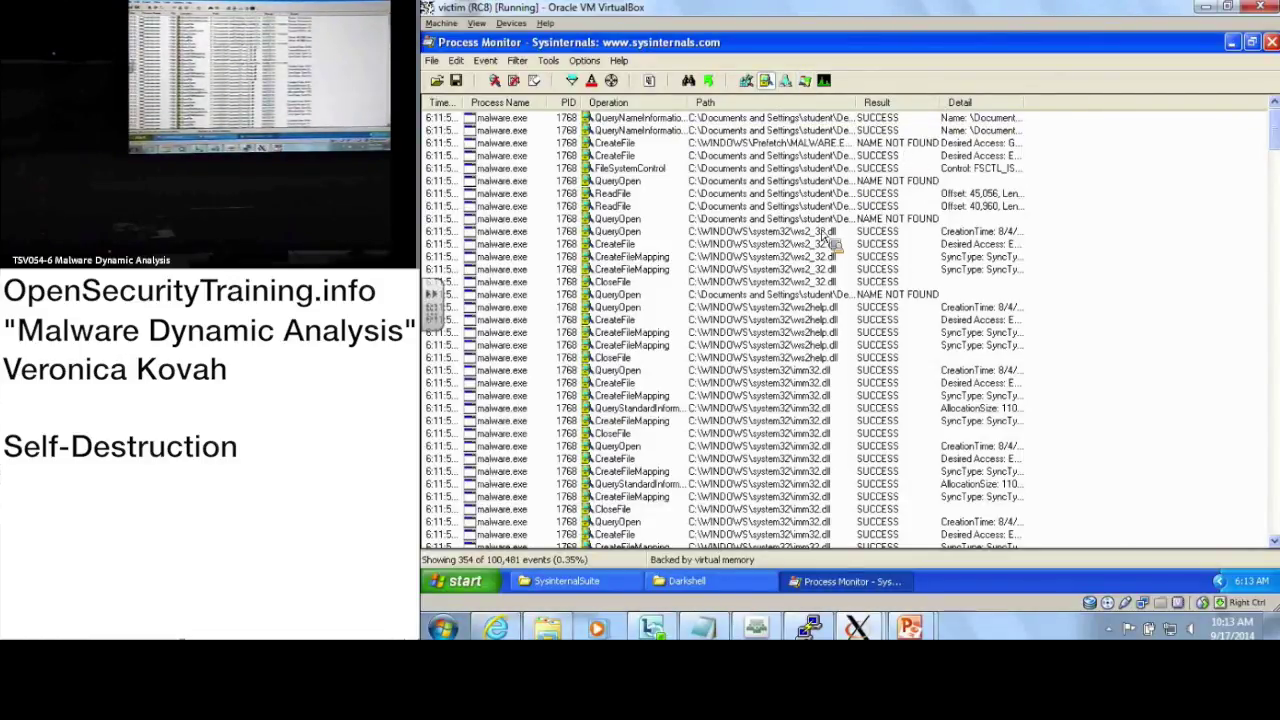
{"action": "left_click_drag", "start_coordinate": [856, 102], "coordinate": [941, 102]}
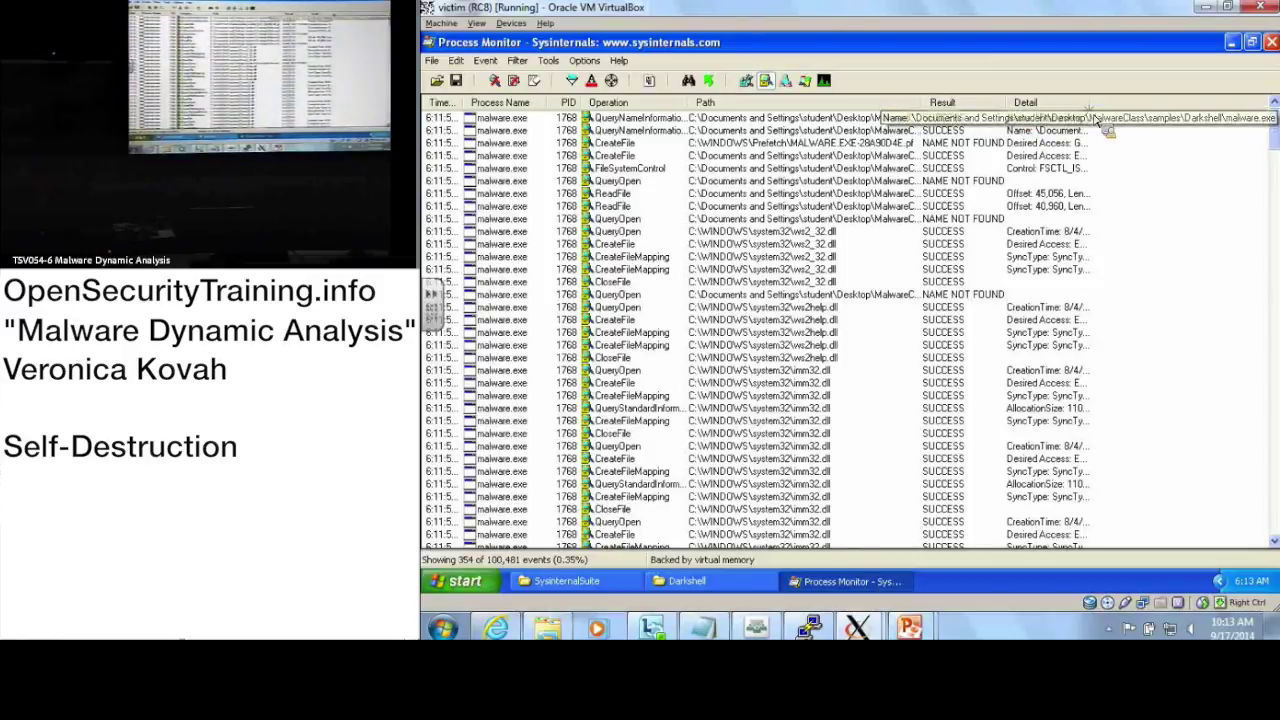
{"action": "left_click_drag", "start_coordinate": [1094, 104], "coordinate": [1214, 104]}
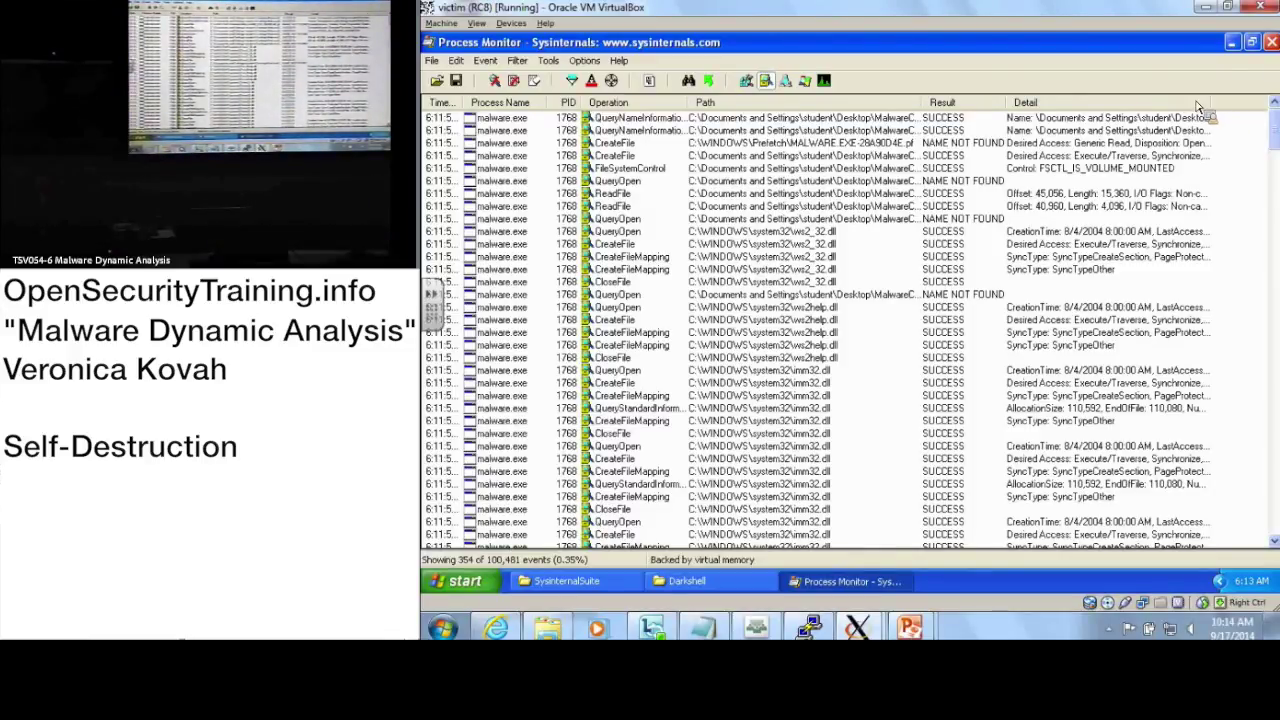
{"action": "left_click", "coordinate": [574, 81]}
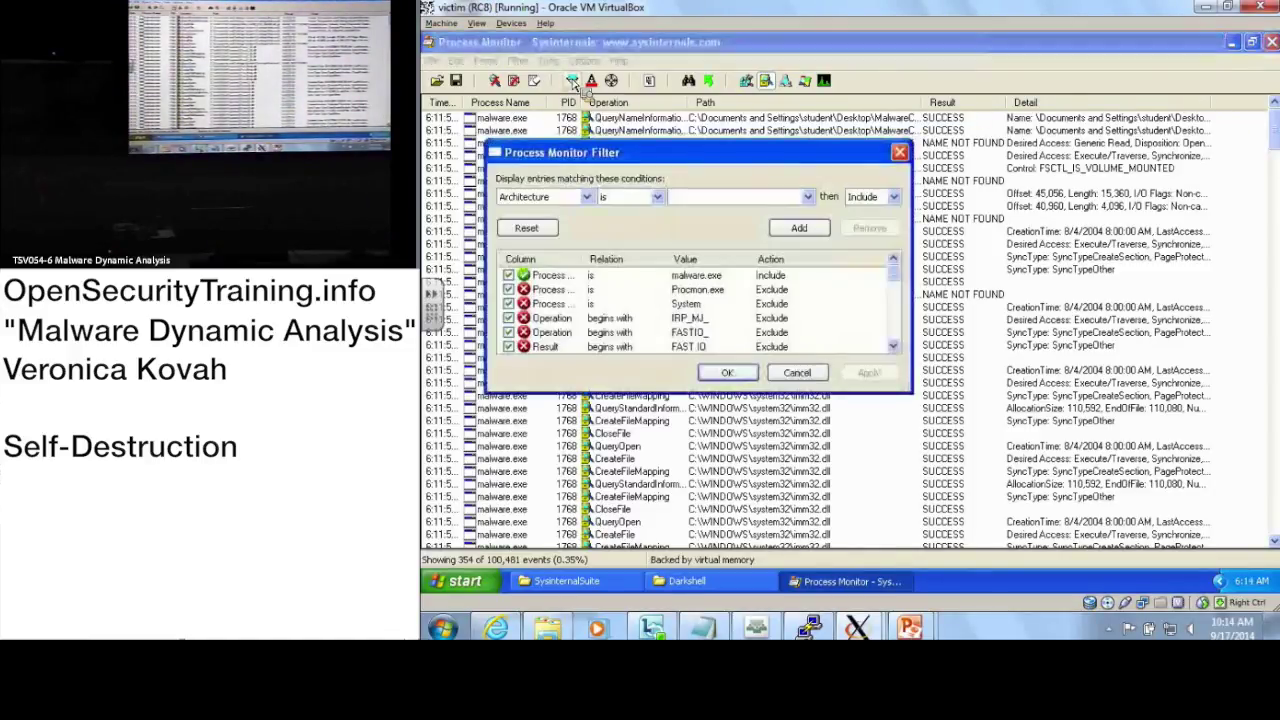
{"action": "left_click", "coordinate": [587, 197]}
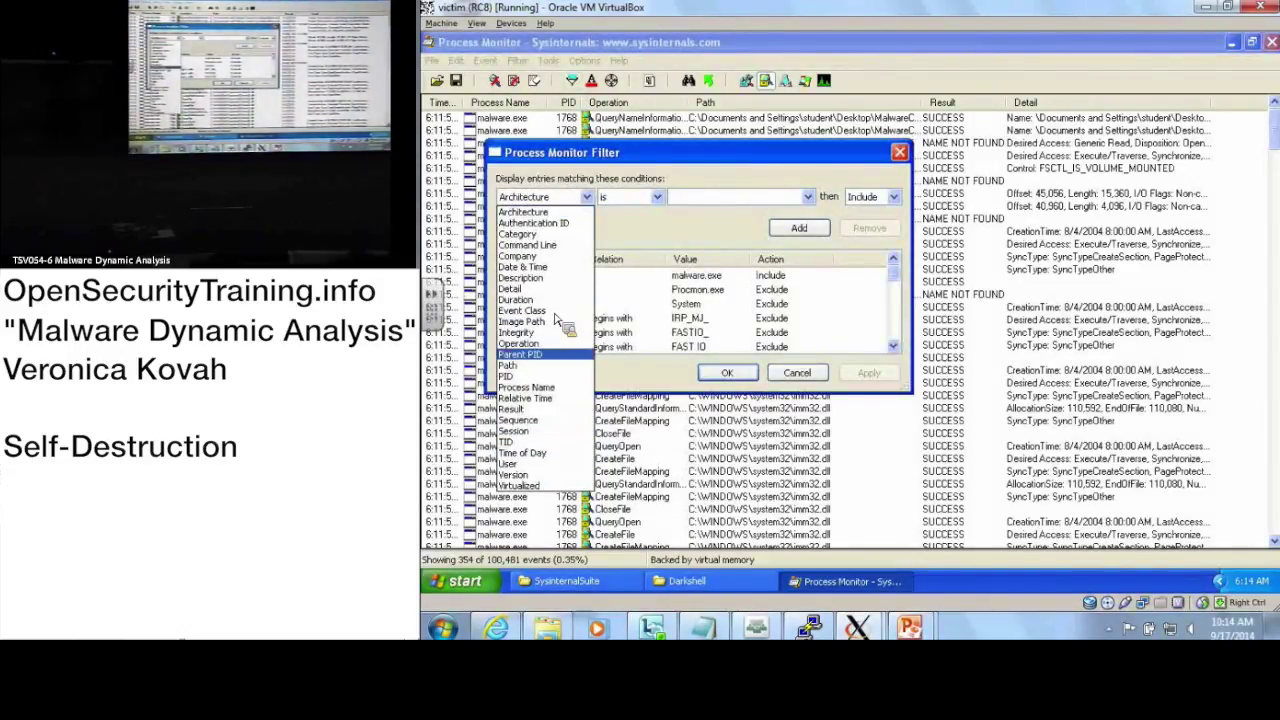
{"action": "left_click", "coordinate": [555, 388]}
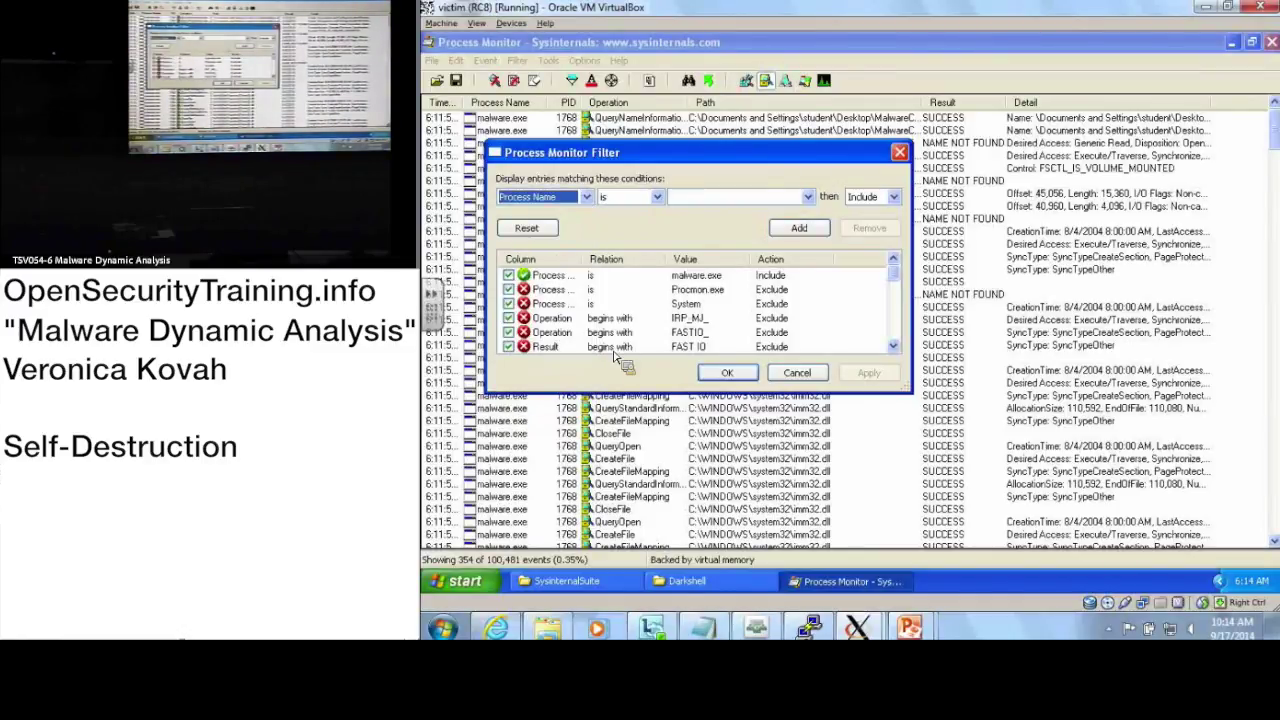
{"action": "left_click", "coordinate": [808, 197]}
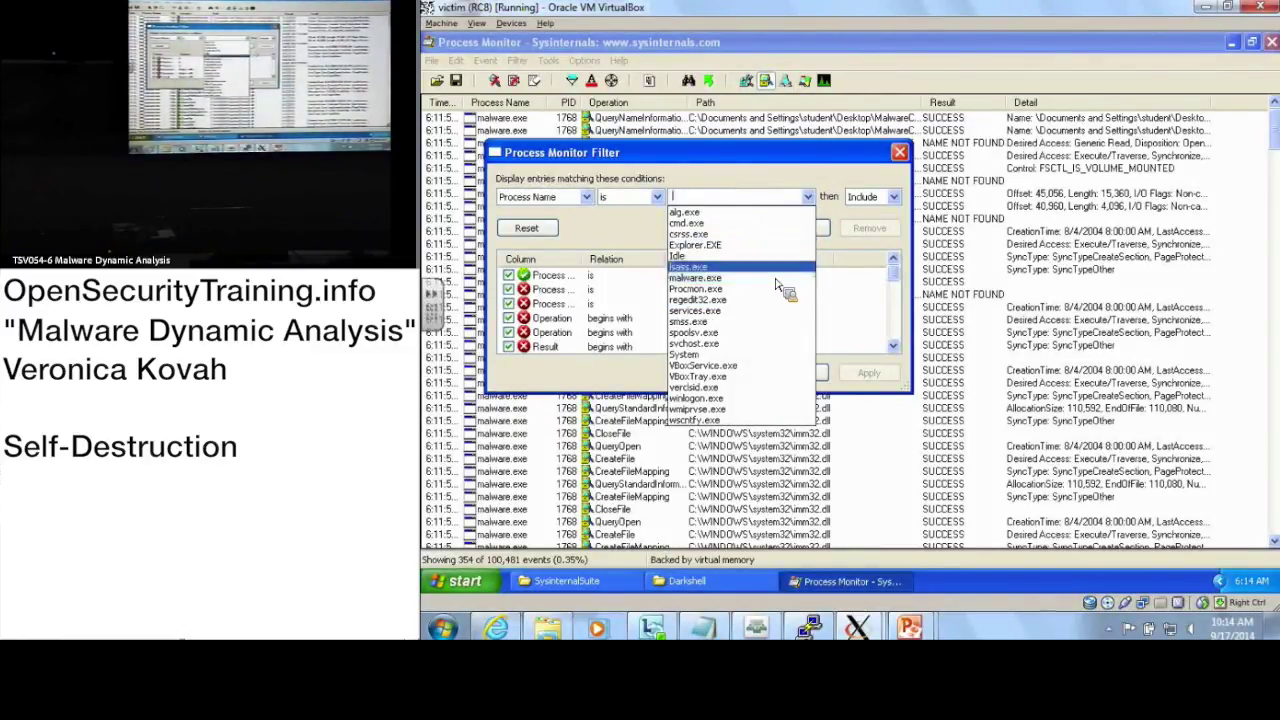
{"action": "left_click", "coordinate": [862, 260]}
{"action": "left_click", "coordinate": [798, 372]}
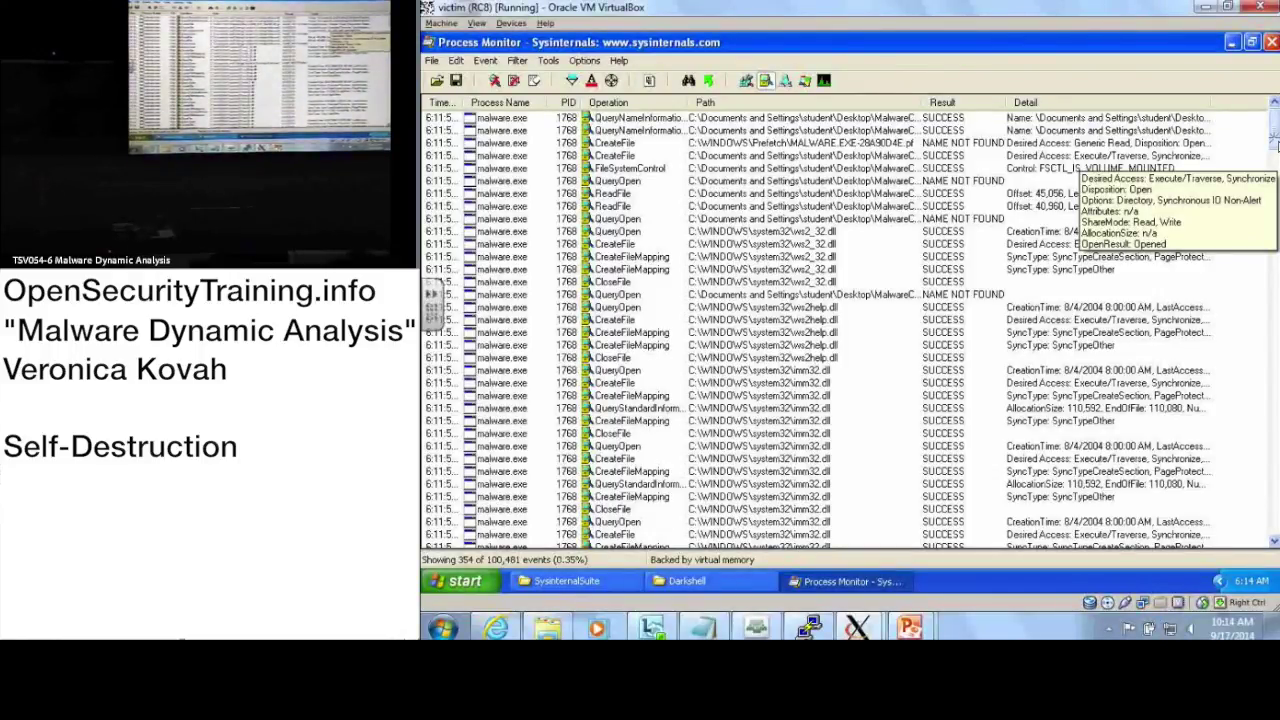
Step: Look through the file system events of malware.exe down to the last ones in the list
{"action": "left_click", "coordinate": [705, 581]}
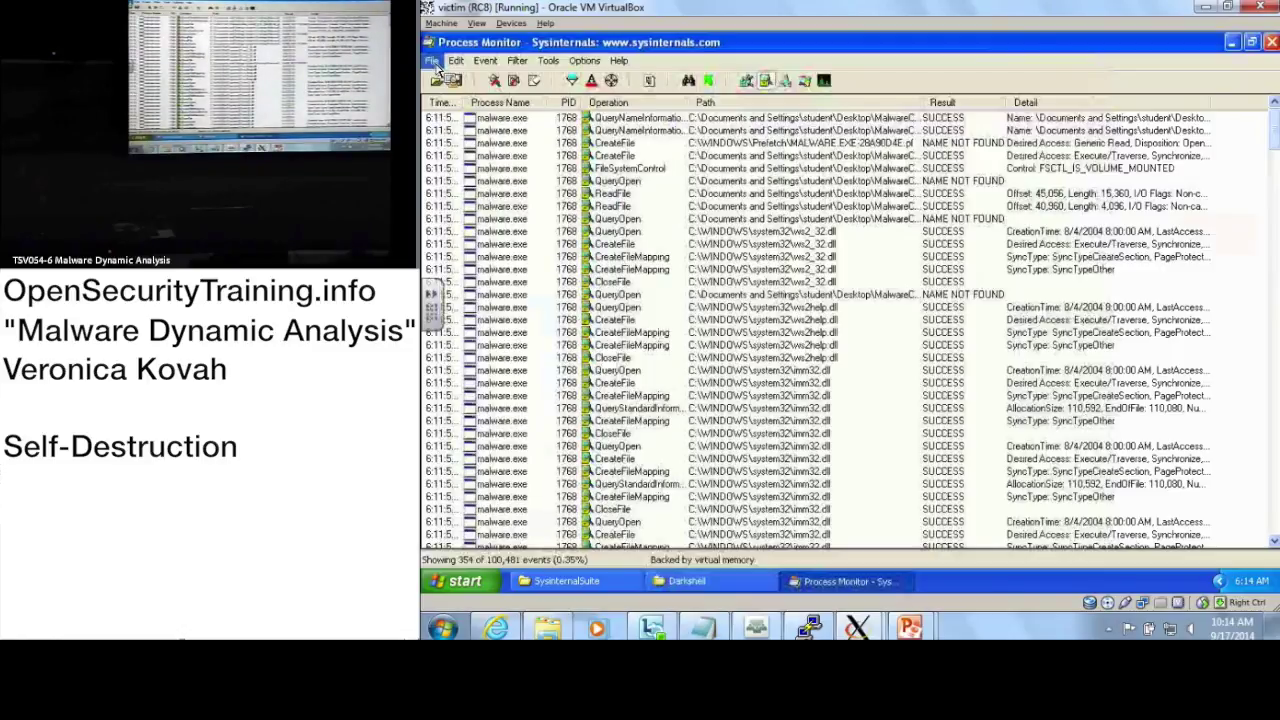
{"action": "mouse_move", "coordinate": [538, 226]}
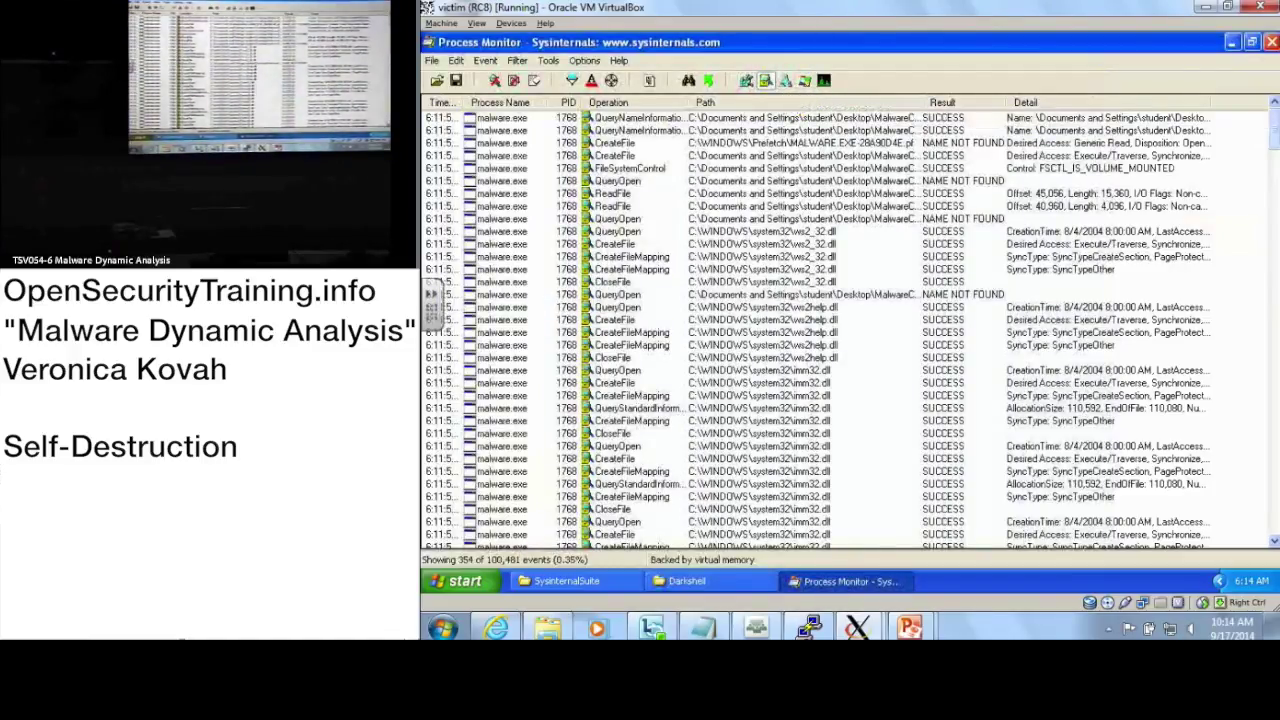
{"action": "left_click_drag", "start_coordinate": [1273, 128], "coordinate": [1268, 518]}
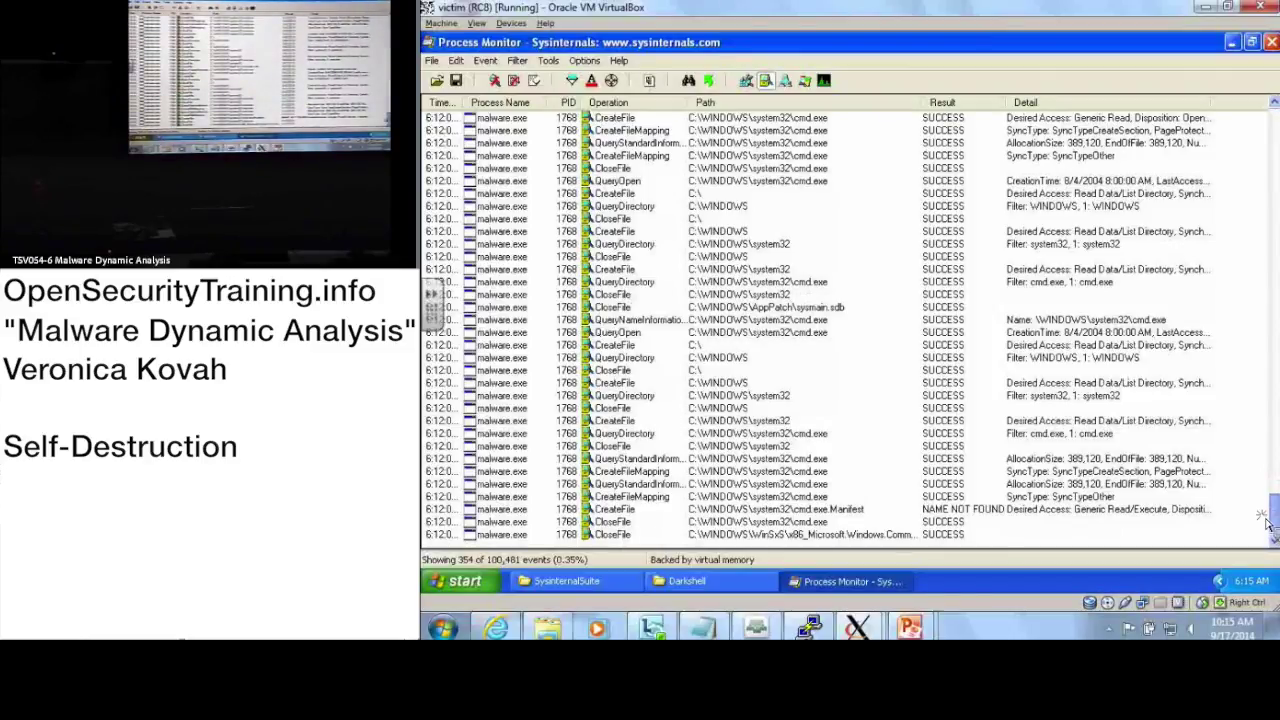
{"action": "left_click_drag", "start_coordinate": [1265, 517], "coordinate": [1271, 486]}
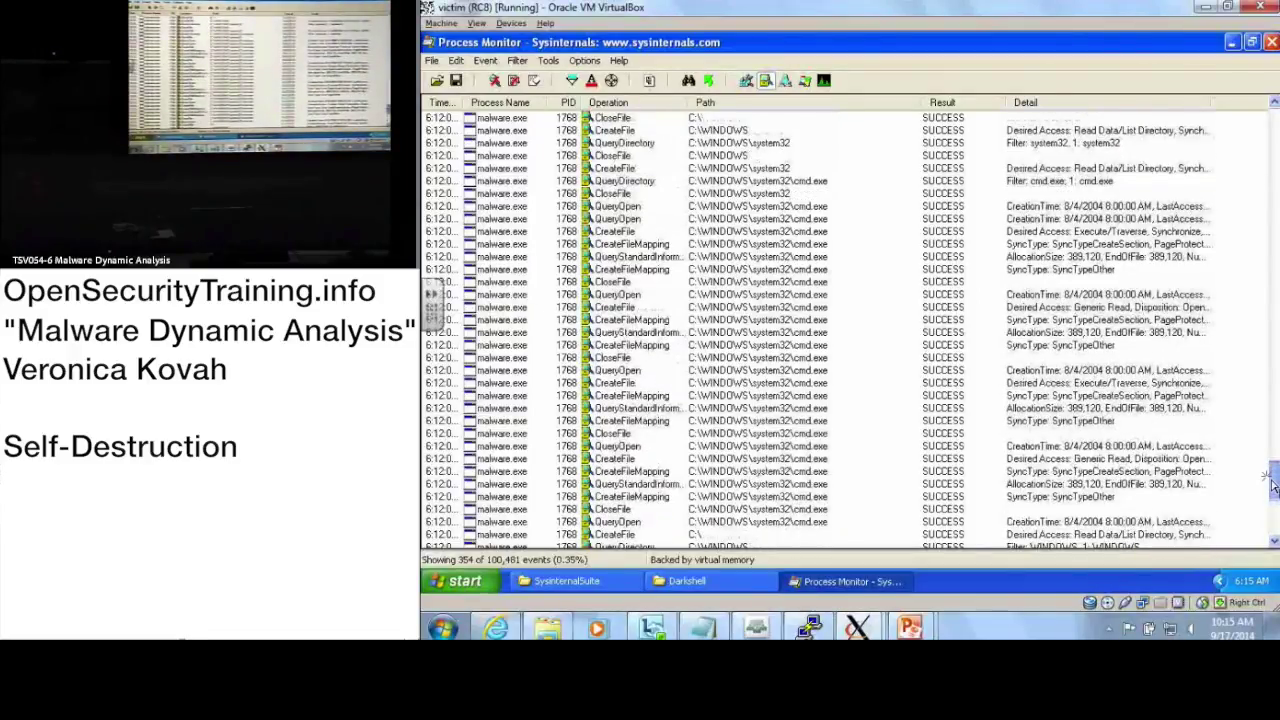
{"action": "left_click_drag", "start_coordinate": [1273, 486], "coordinate": [1273, 547]}
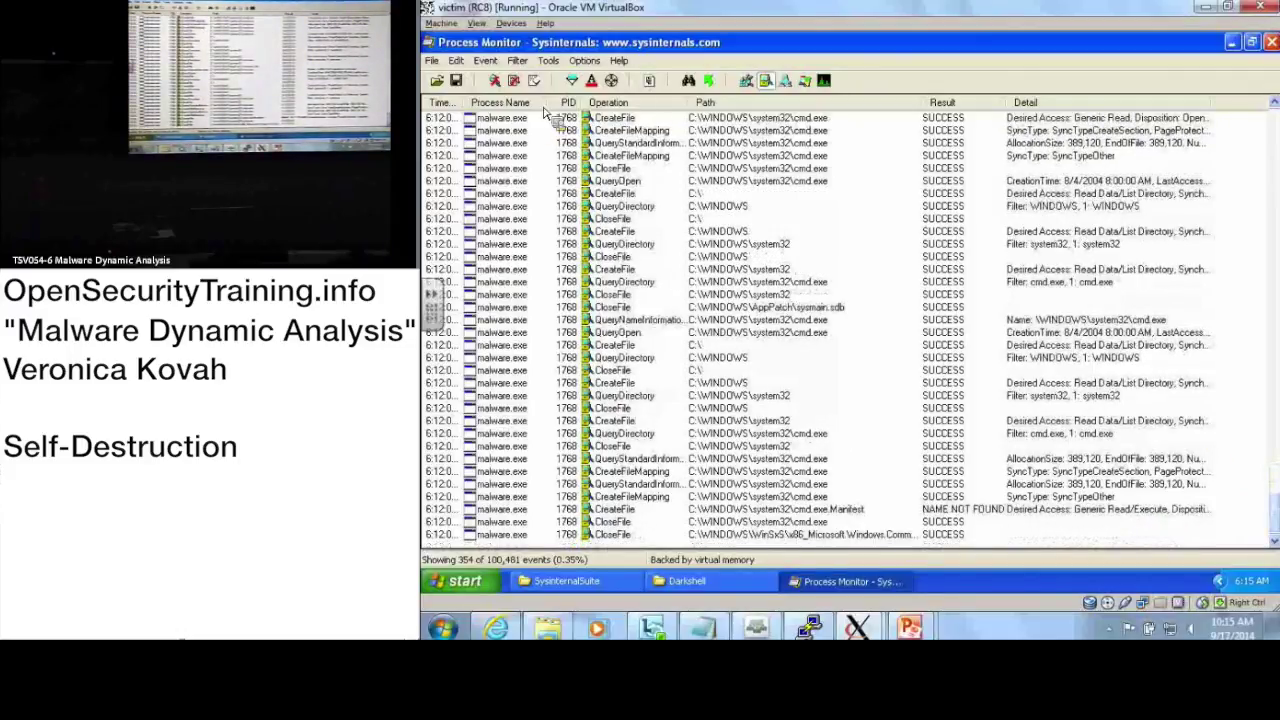
Step: Add and apply an include filter for Operation is SetDispositionInformationFile, and inspect the paths of the matching delete events
{"action": "left_click", "coordinate": [574, 84]}
{"action": "left_click", "coordinate": [586, 196]}
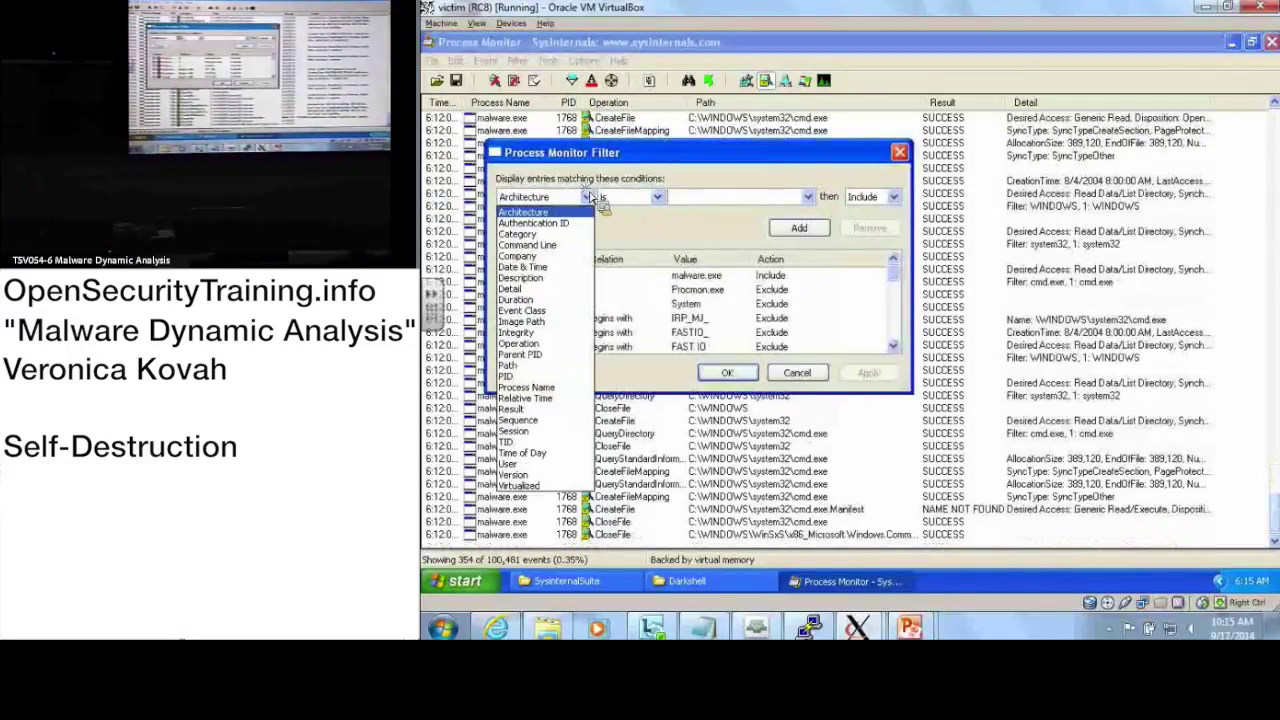
{"action": "left_click", "coordinate": [565, 345]}
{"action": "left_click", "coordinate": [807, 196]}
{"action": "left_click_drag", "start_coordinate": [810, 225], "coordinate": [811, 412]}
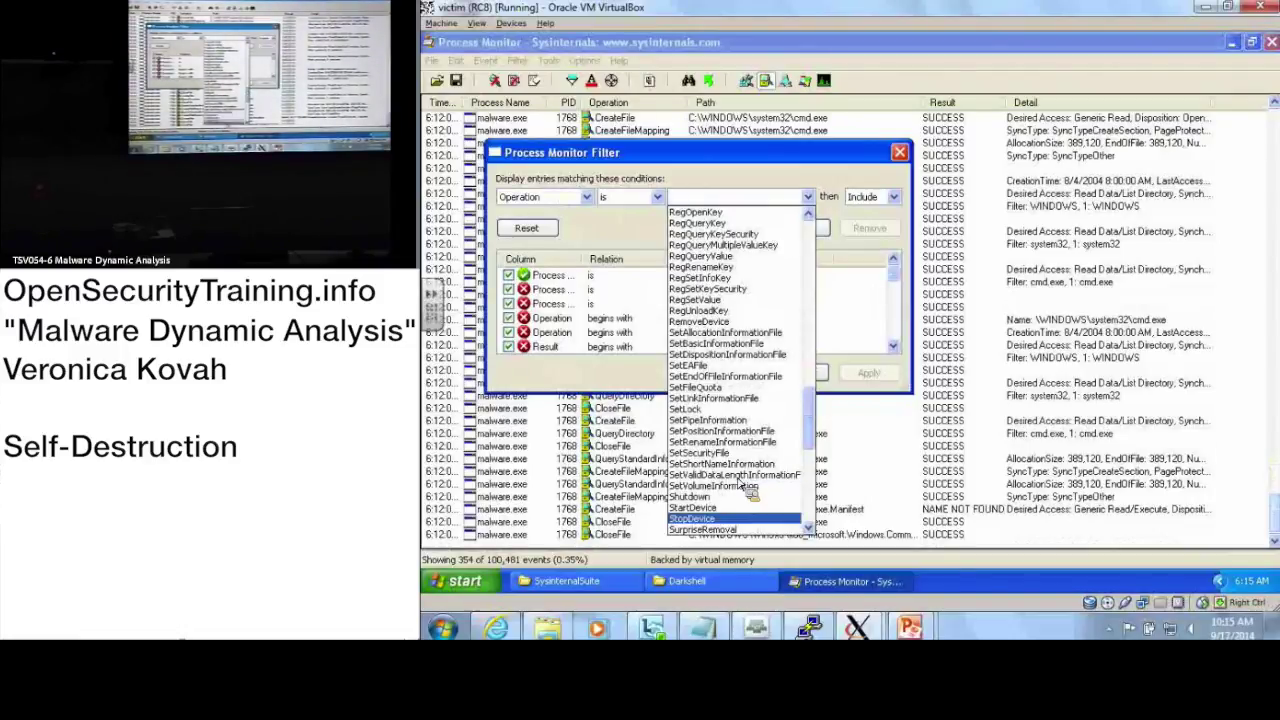
{"action": "left_click", "coordinate": [767, 356]}
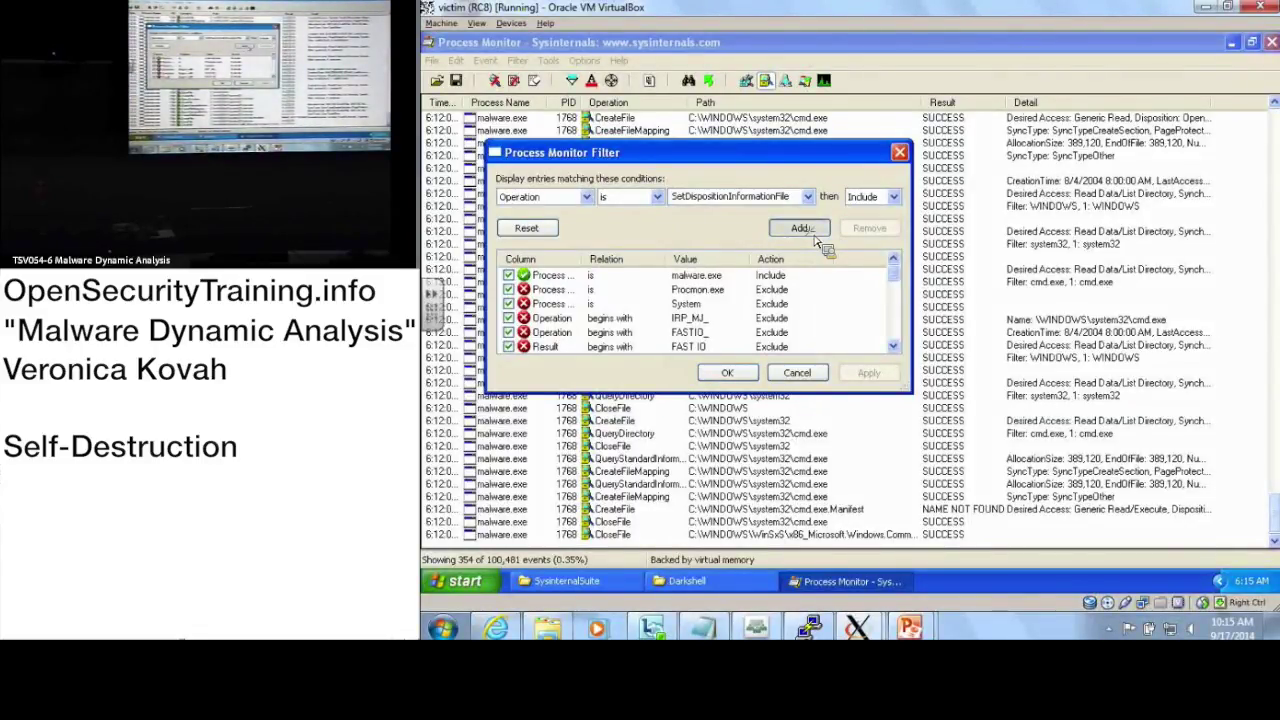
{"action": "left_click", "coordinate": [812, 233]}
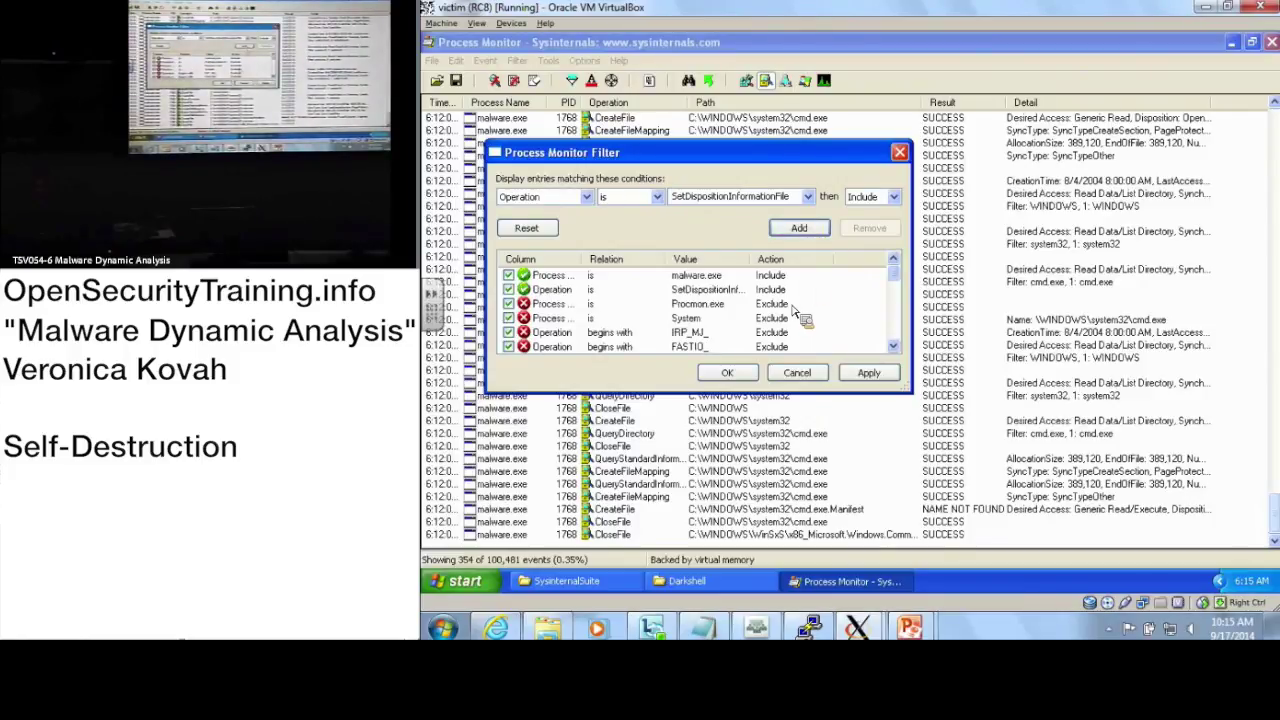
{"action": "left_click", "coordinate": [727, 373]}
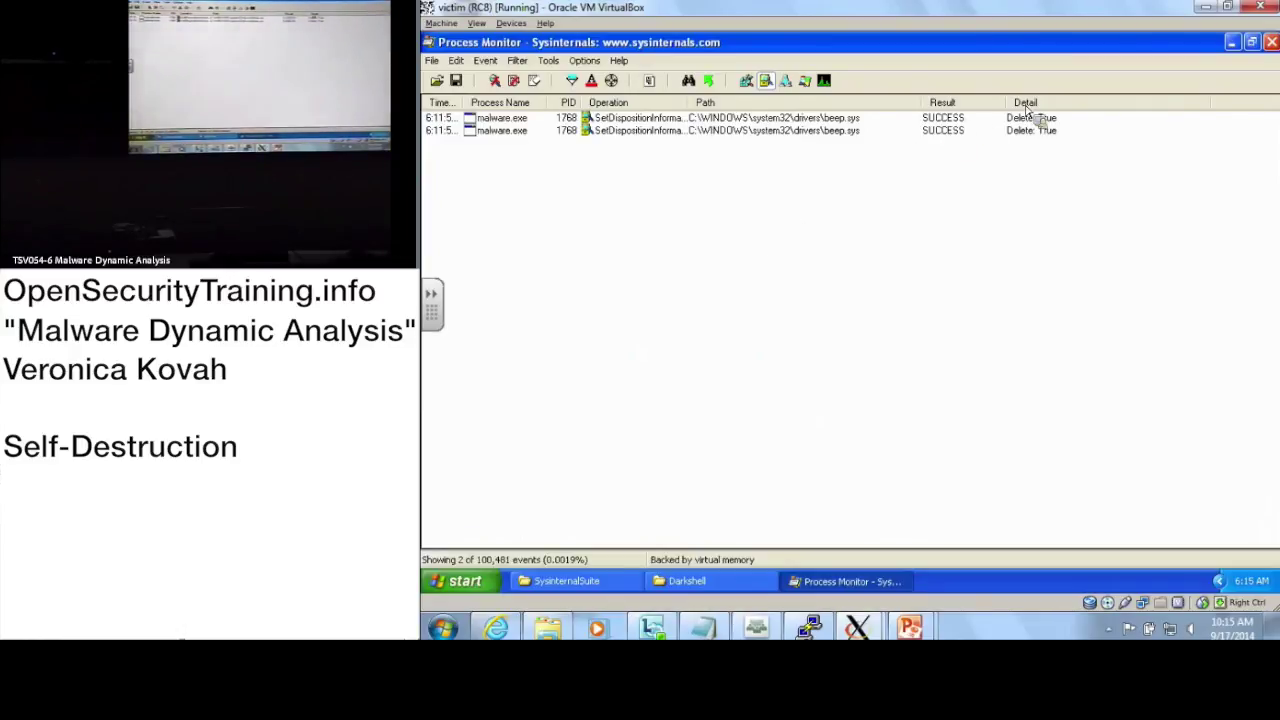
{"action": "left_click", "coordinate": [846, 120]}
{"action": "left_click", "coordinate": [837, 130]}
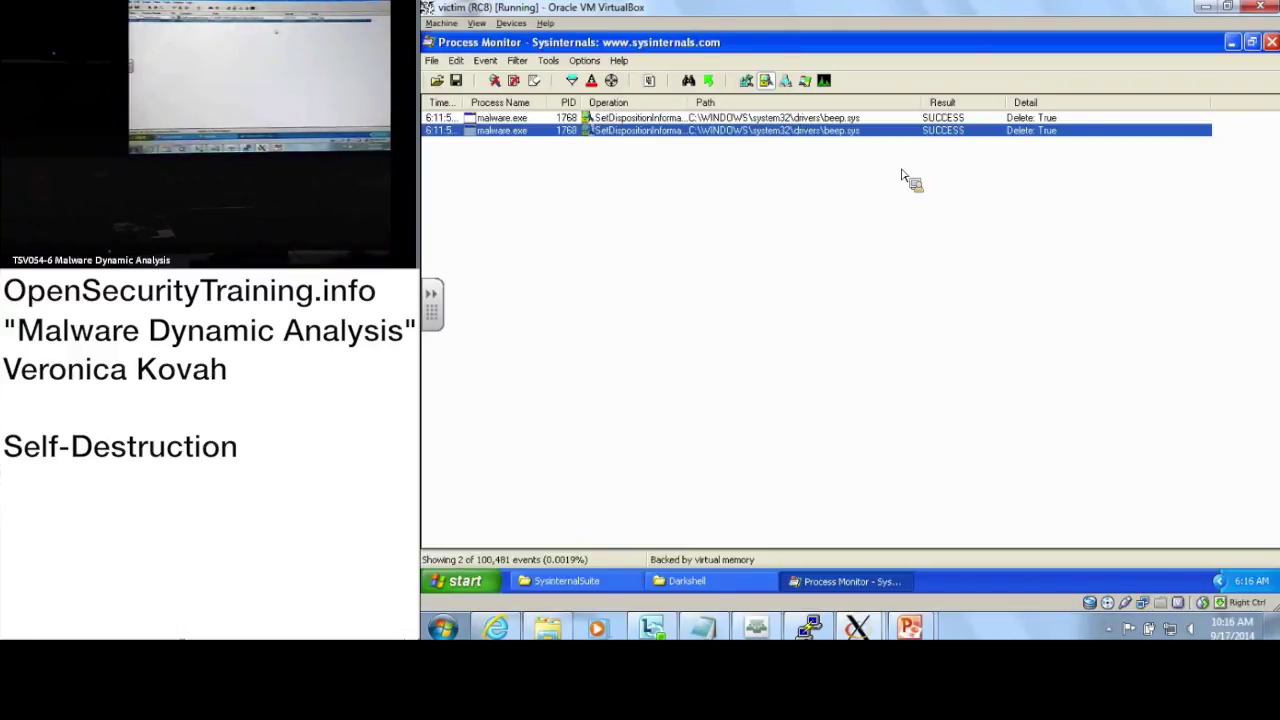
Step: Review the active filter rules, widening the rule list's first column to read the full names, and close the filter window without changing rules
{"action": "left_click", "coordinate": [574, 86]}
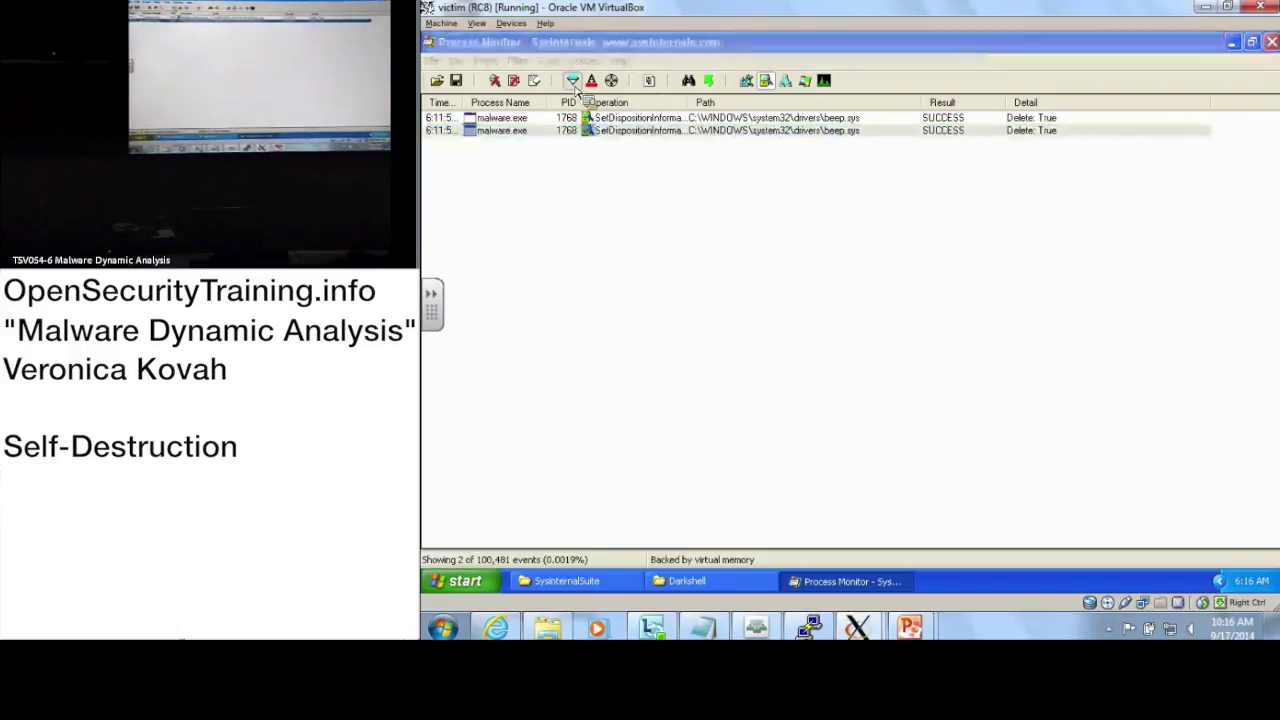
{"action": "left_click", "coordinate": [572, 290]}
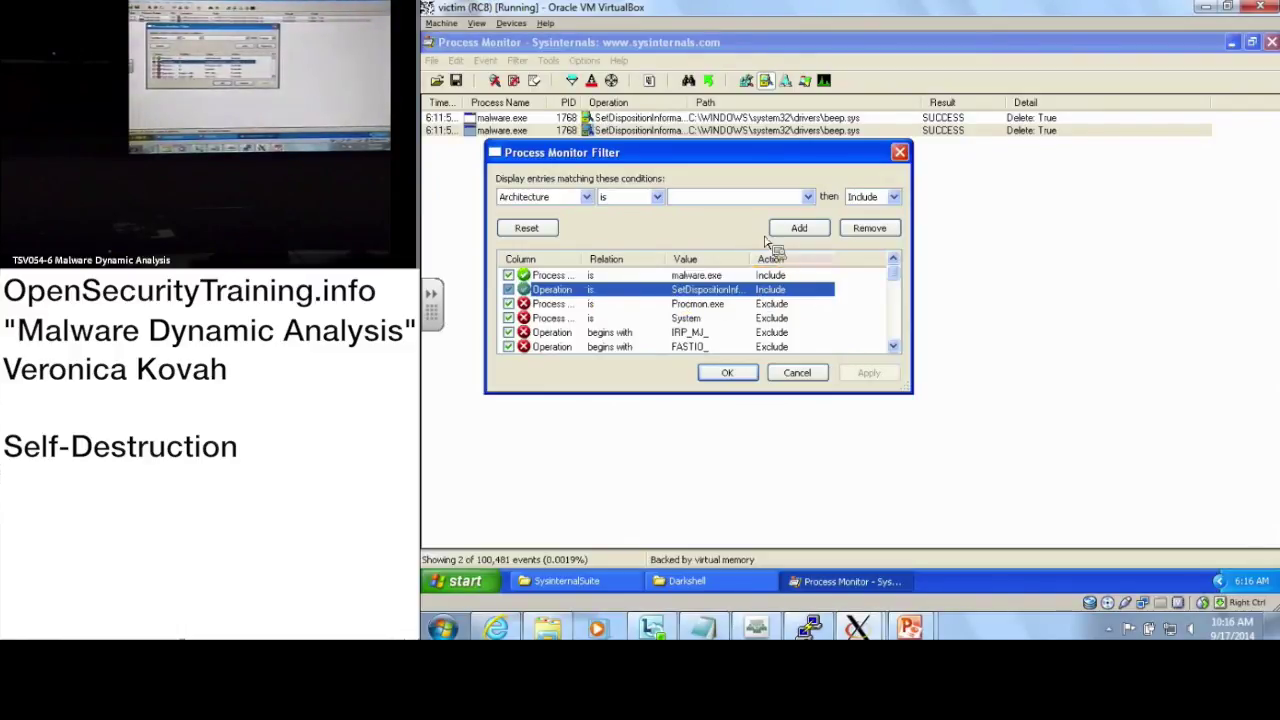
{"action": "left_click_drag", "start_coordinate": [735, 158], "coordinate": [735, 157]}
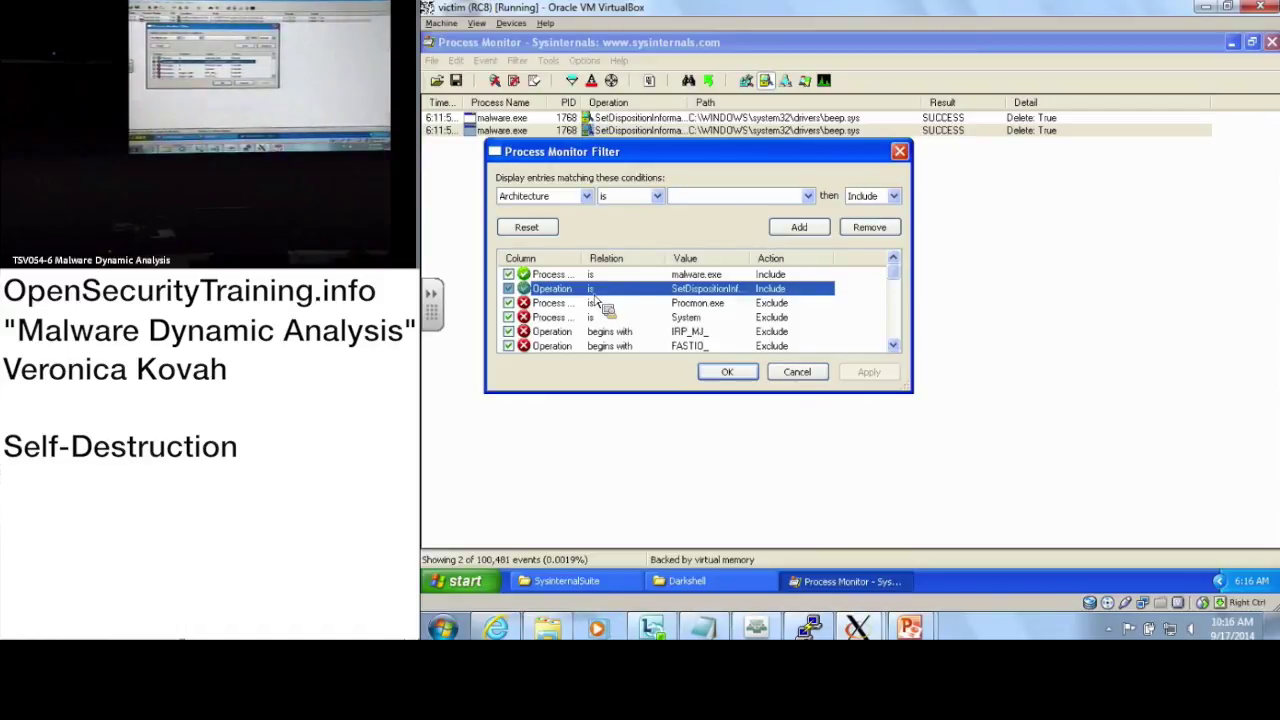
{"action": "left_click_drag", "start_coordinate": [586, 258], "coordinate": [628, 258]}
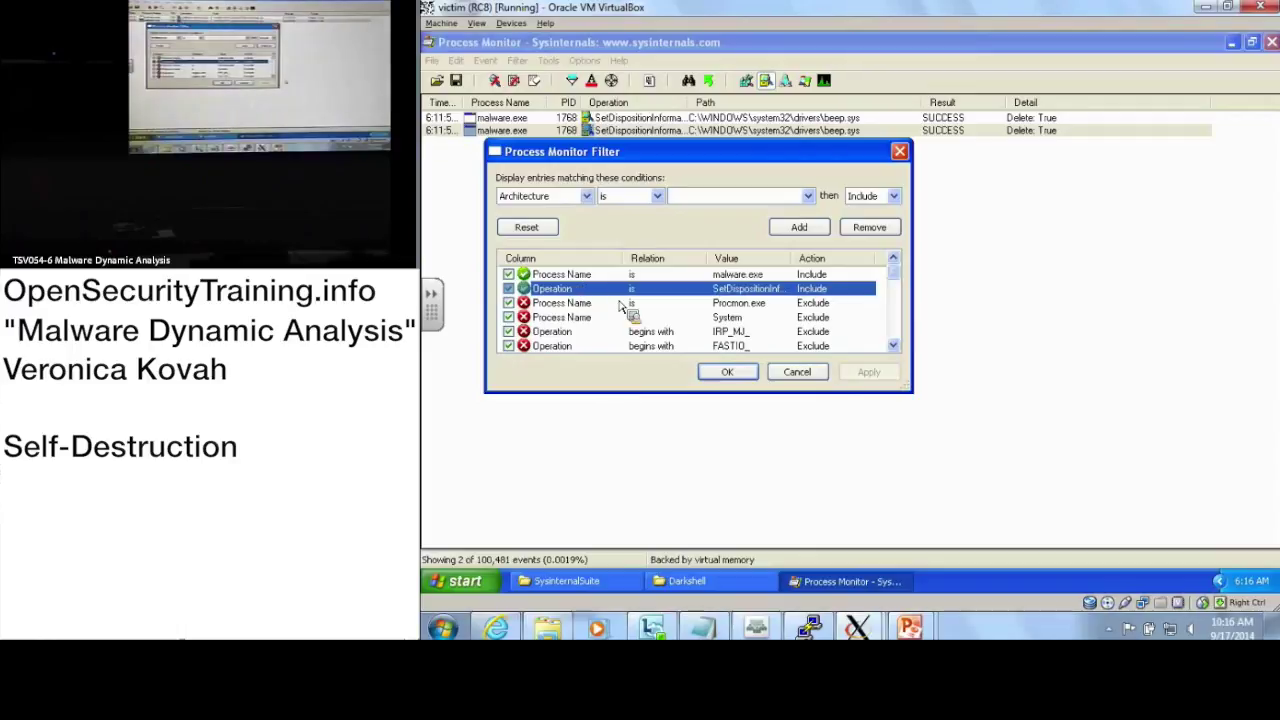
{"action": "left_click", "coordinate": [806, 378]}
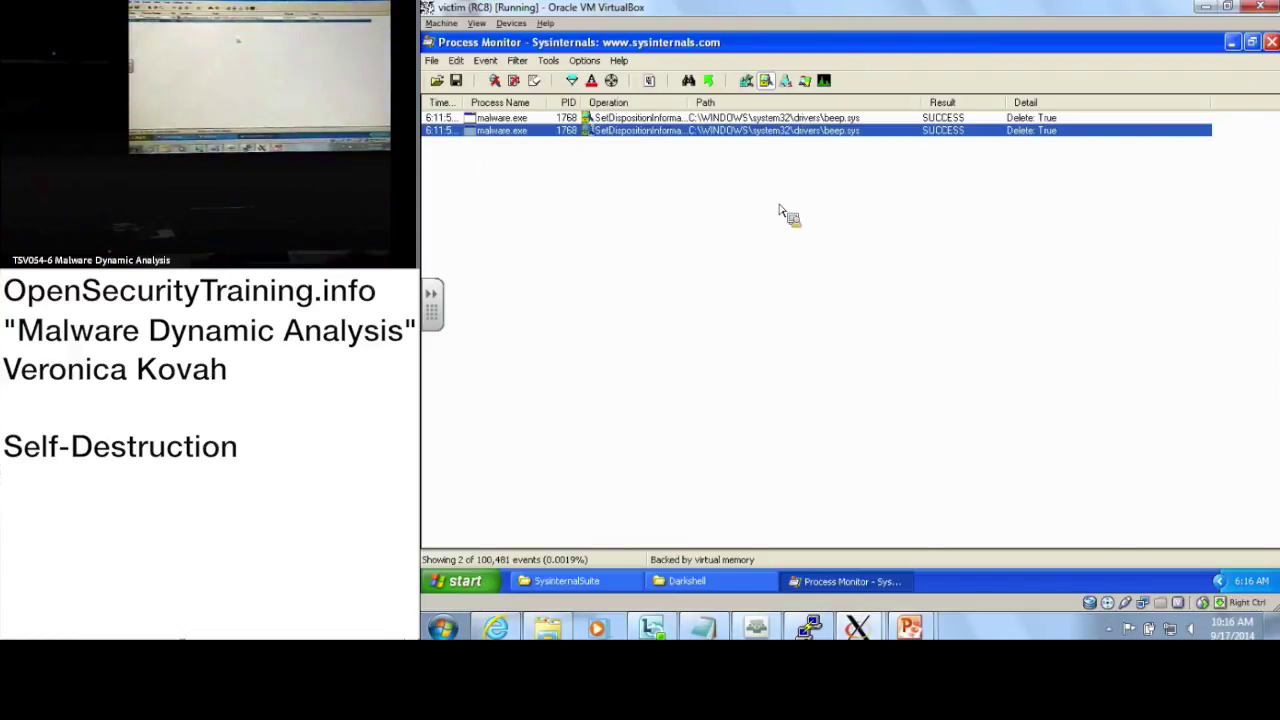
Step: Remove the SetDispositionInformationFile operation rule from the event filter and apply the change
{"action": "left_click", "coordinate": [572, 81]}
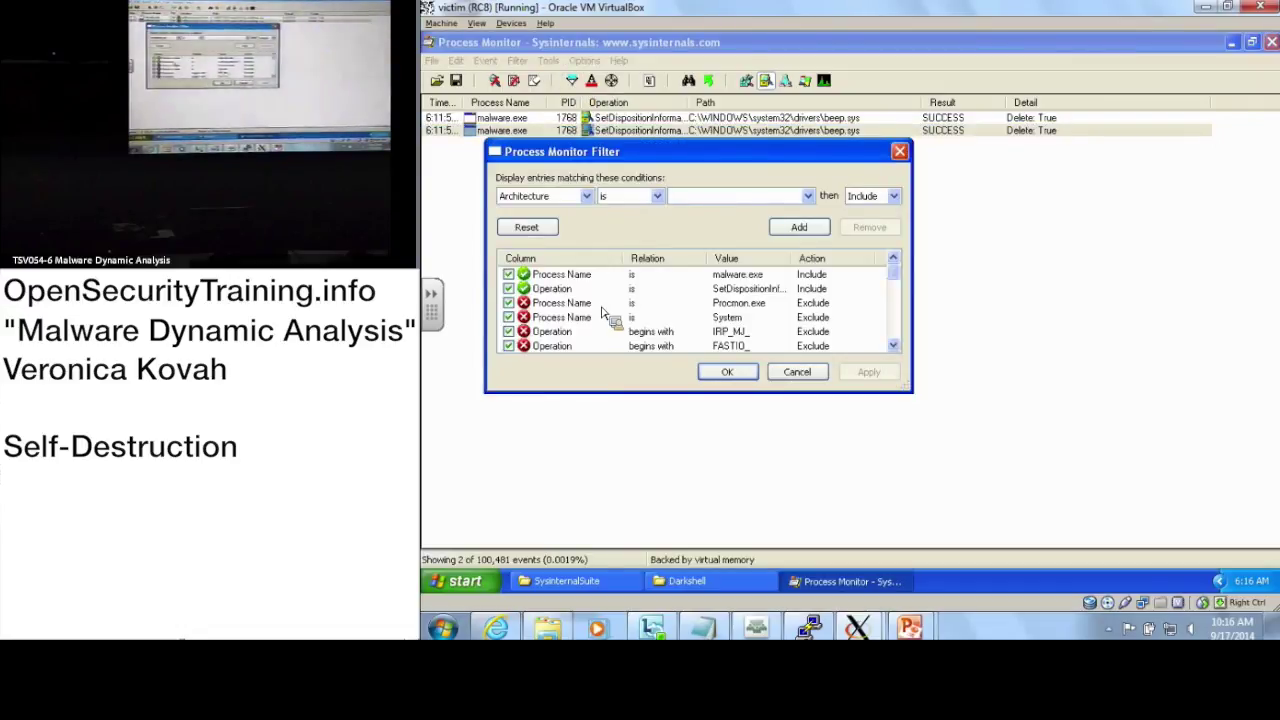
{"action": "left_click", "coordinate": [557, 289]}
{"action": "left_click", "coordinate": [869, 227]}
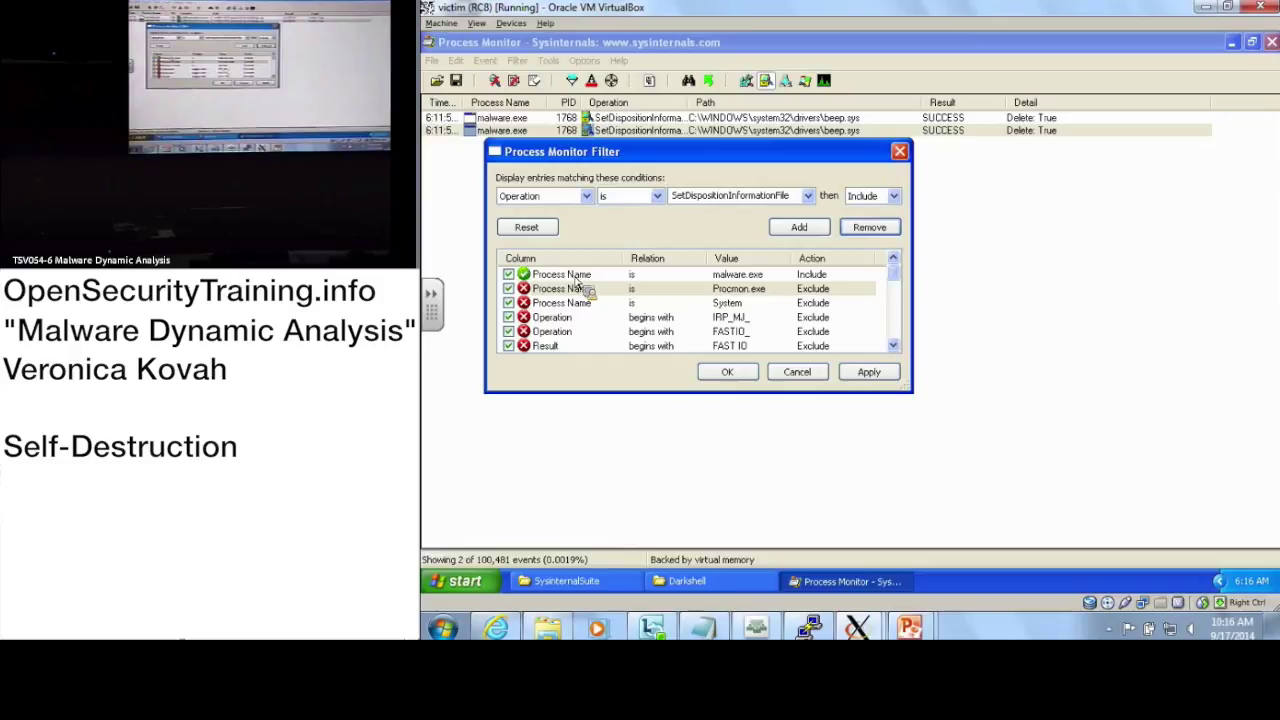
{"action": "left_click", "coordinate": [728, 372]}
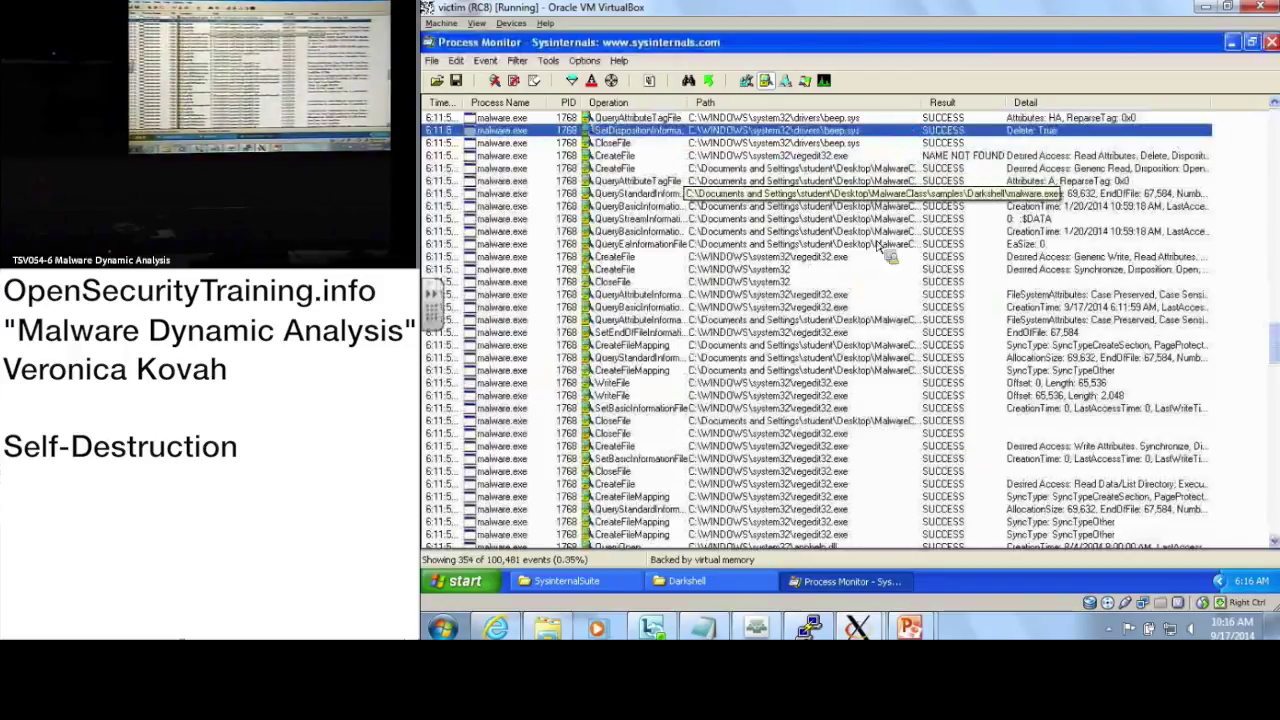
Step: Show process and thread activity, hide file system activity, and select the Process Create event for regedit32.exe
{"action": "left_click", "coordinate": [808, 82]}
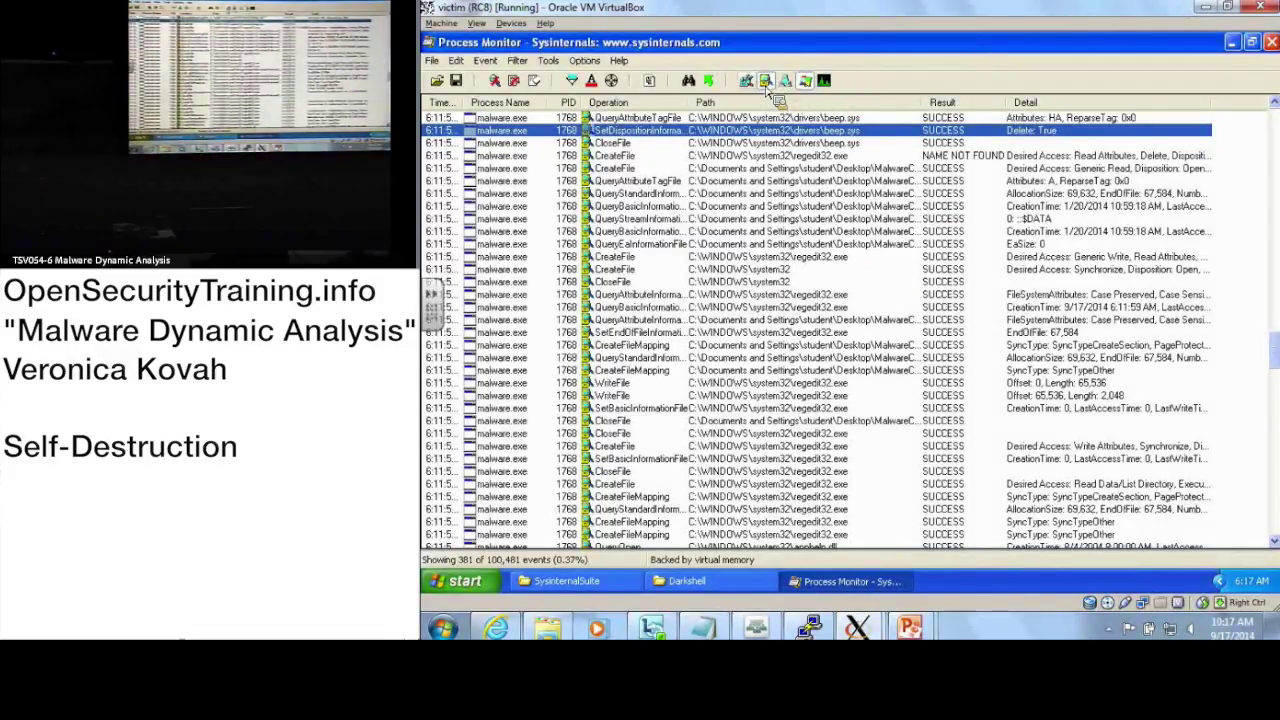
{"action": "left_click", "coordinate": [767, 84]}
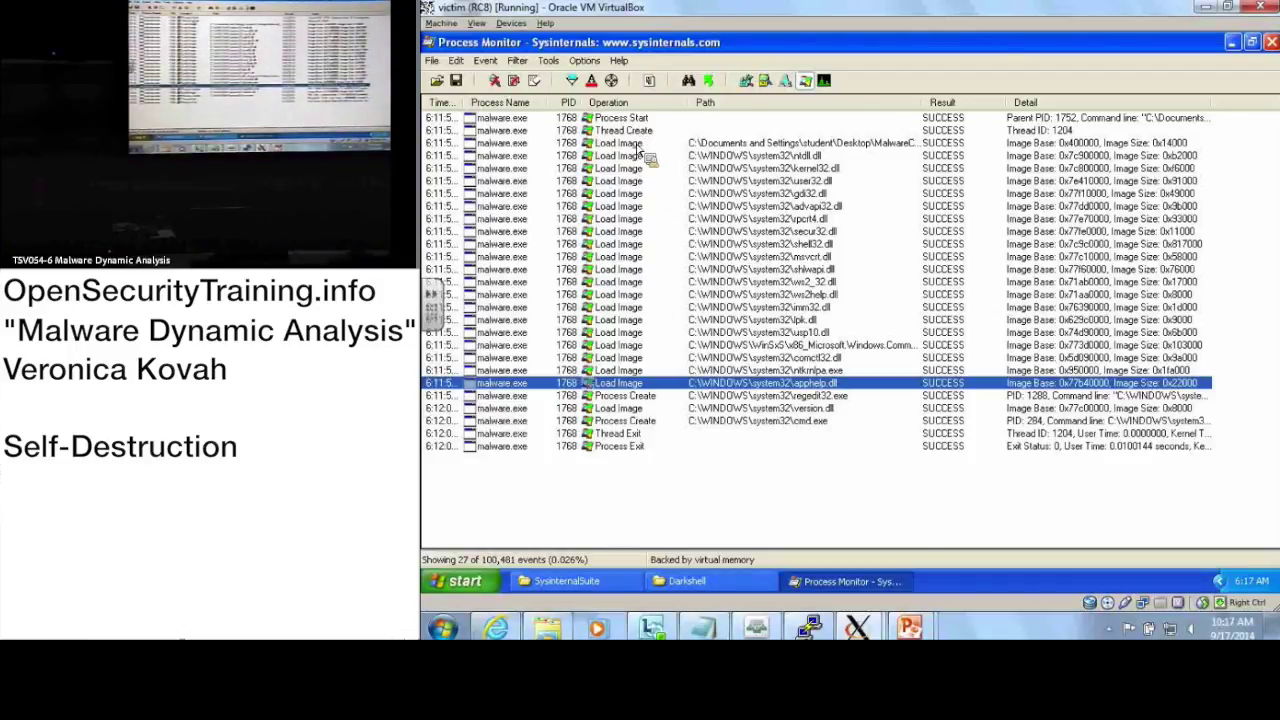
{"action": "left_click", "coordinate": [626, 397]}
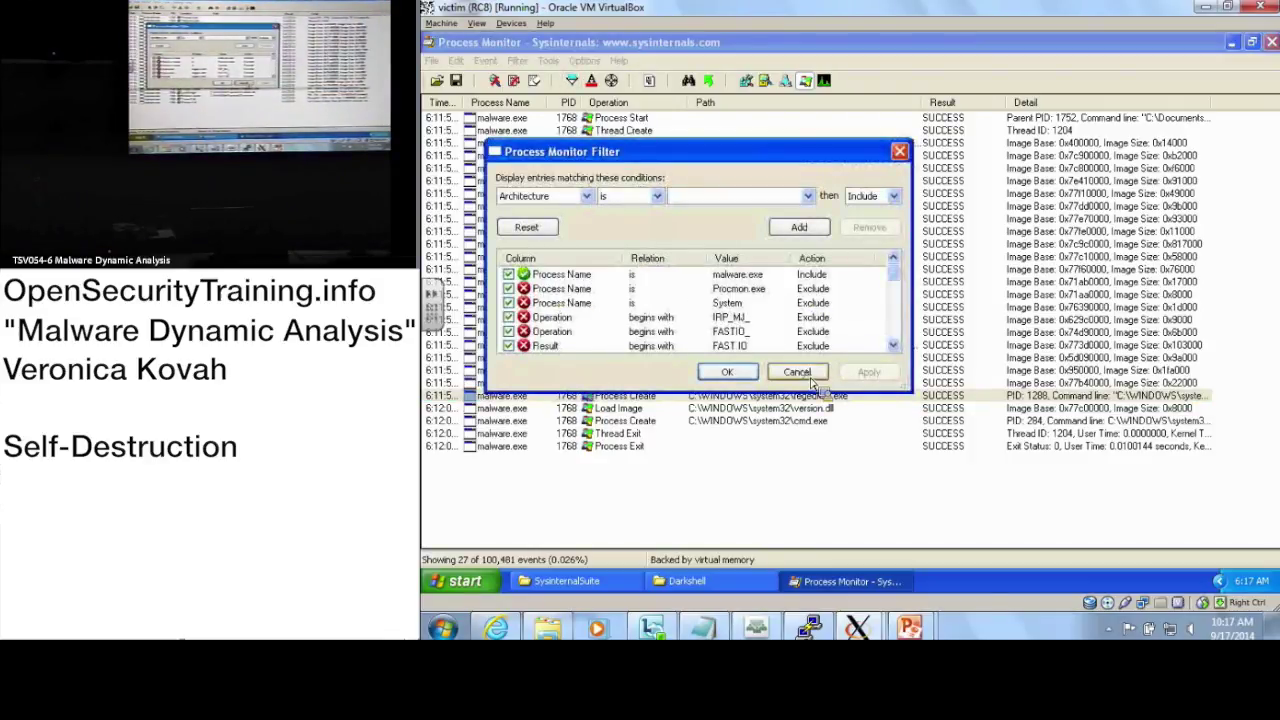
{"action": "left_click", "coordinate": [797, 372]}
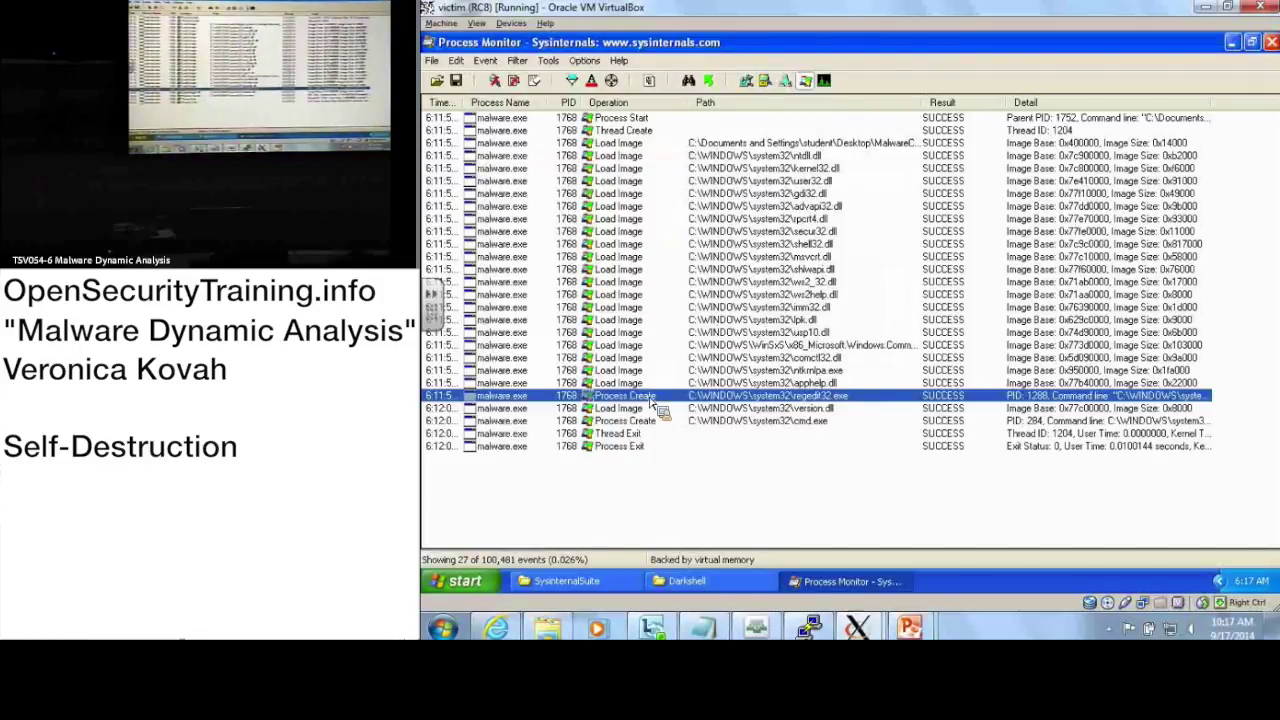
Step: Open the properties of the Process Create event for cmd.exe and reposition the window so it is fully in view
{"action": "left_click", "coordinate": [808, 409]}
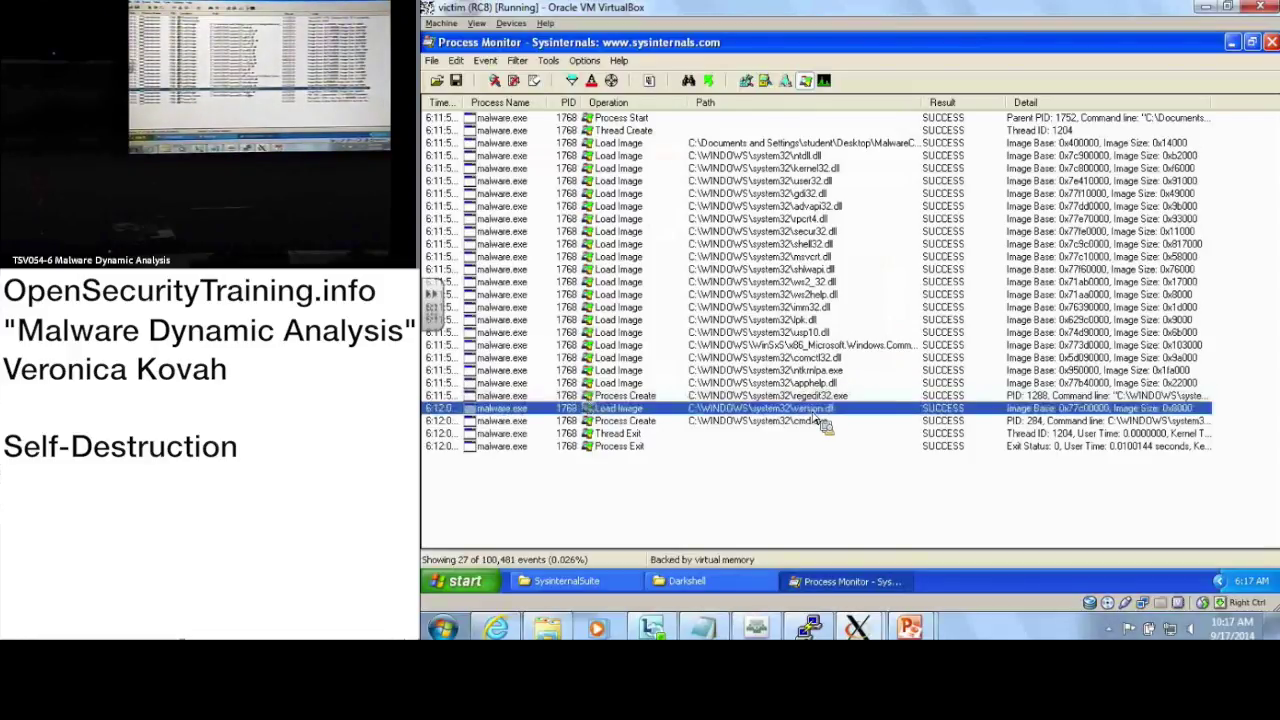
{"action": "left_click", "coordinate": [807, 422]}
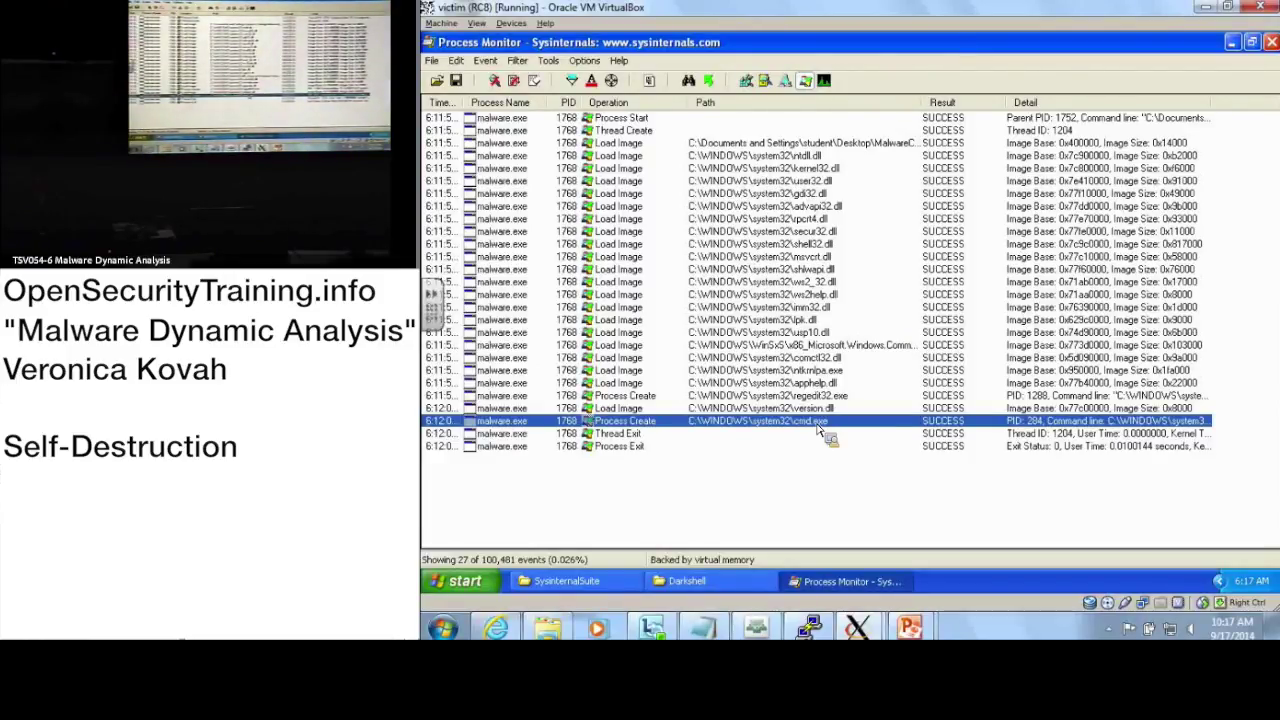
{"action": "double_click", "coordinate": [808, 430]}
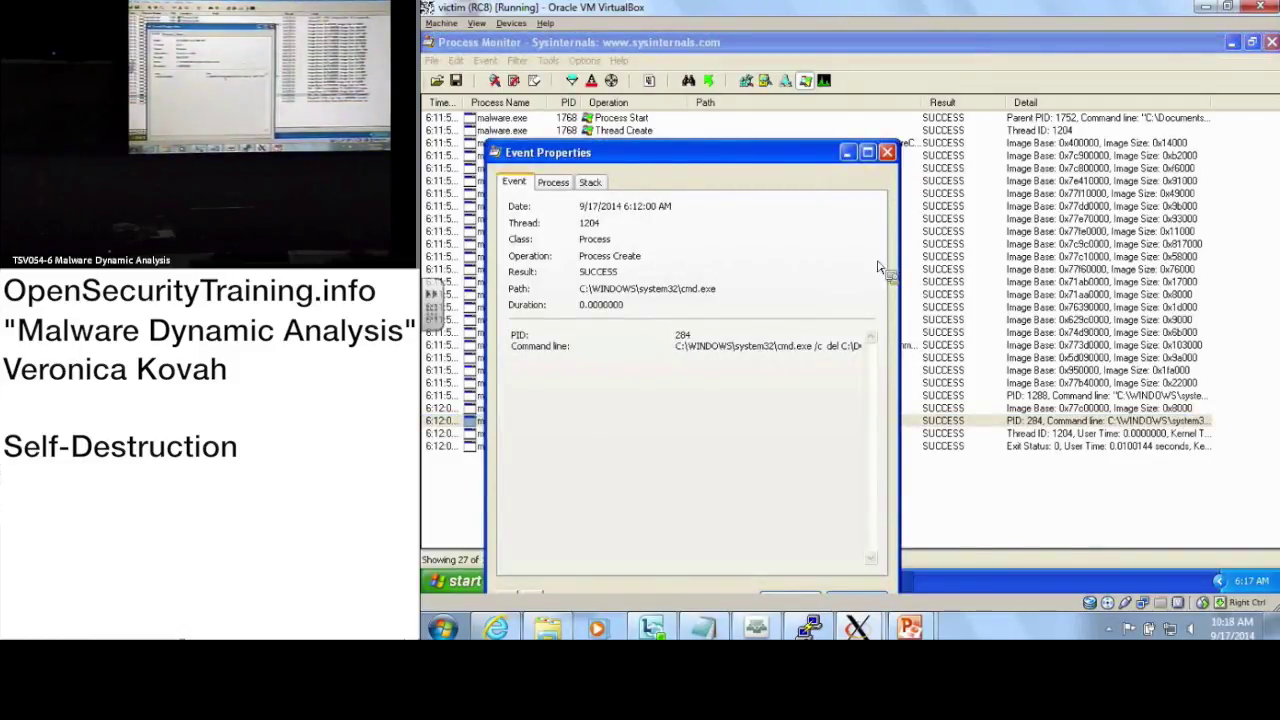
{"action": "left_click_drag", "start_coordinate": [820, 158], "coordinate": [980, 118]}
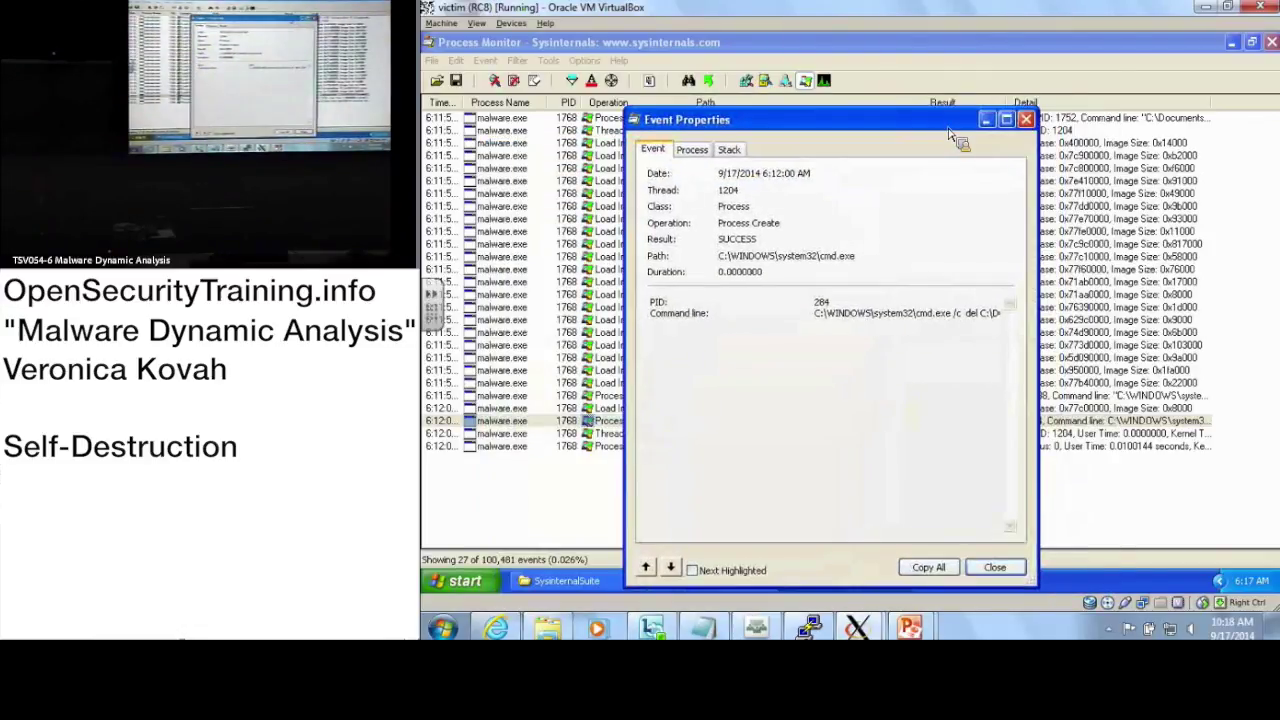
Step: Examine the command line of the cmd.exe event, widening and moving the Event Properties window to show more of it
{"action": "left_click_drag", "start_coordinate": [980, 318], "coordinate": [972, 345]}
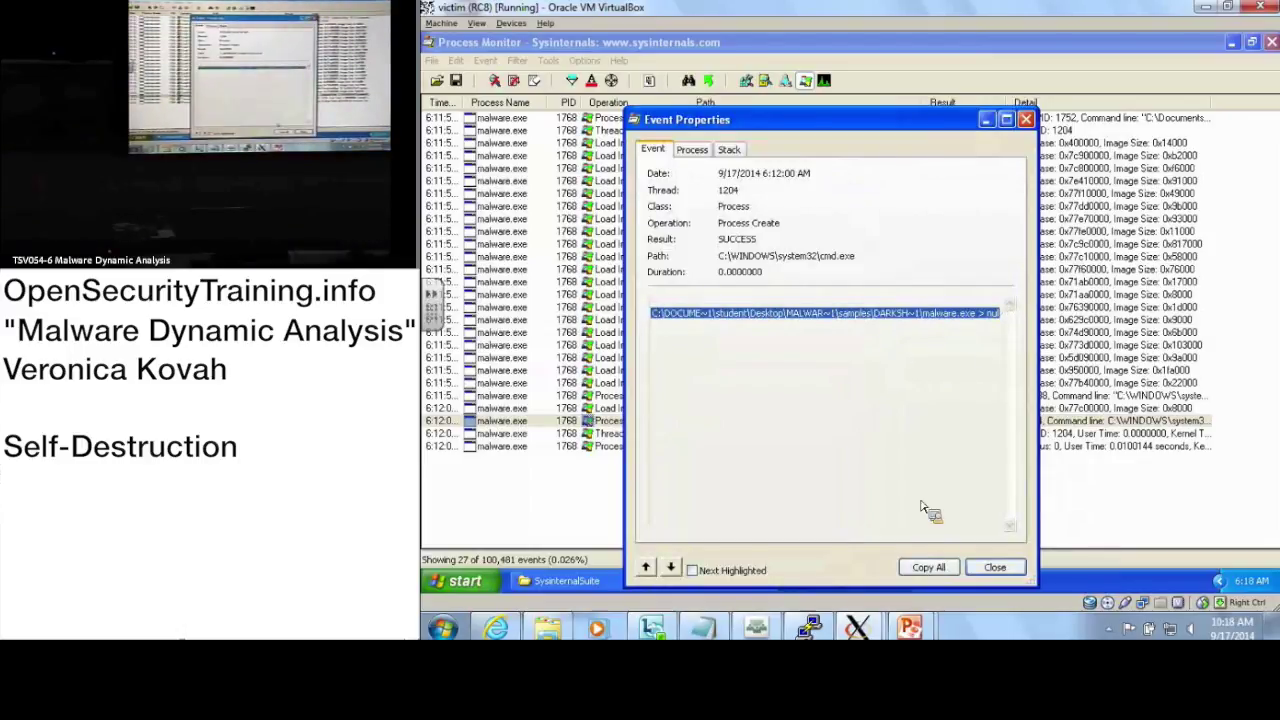
{"action": "left_click", "coordinate": [729, 329]}
{"action": "double_click", "coordinate": [771, 323]}
{"action": "left_click", "coordinate": [831, 320]}
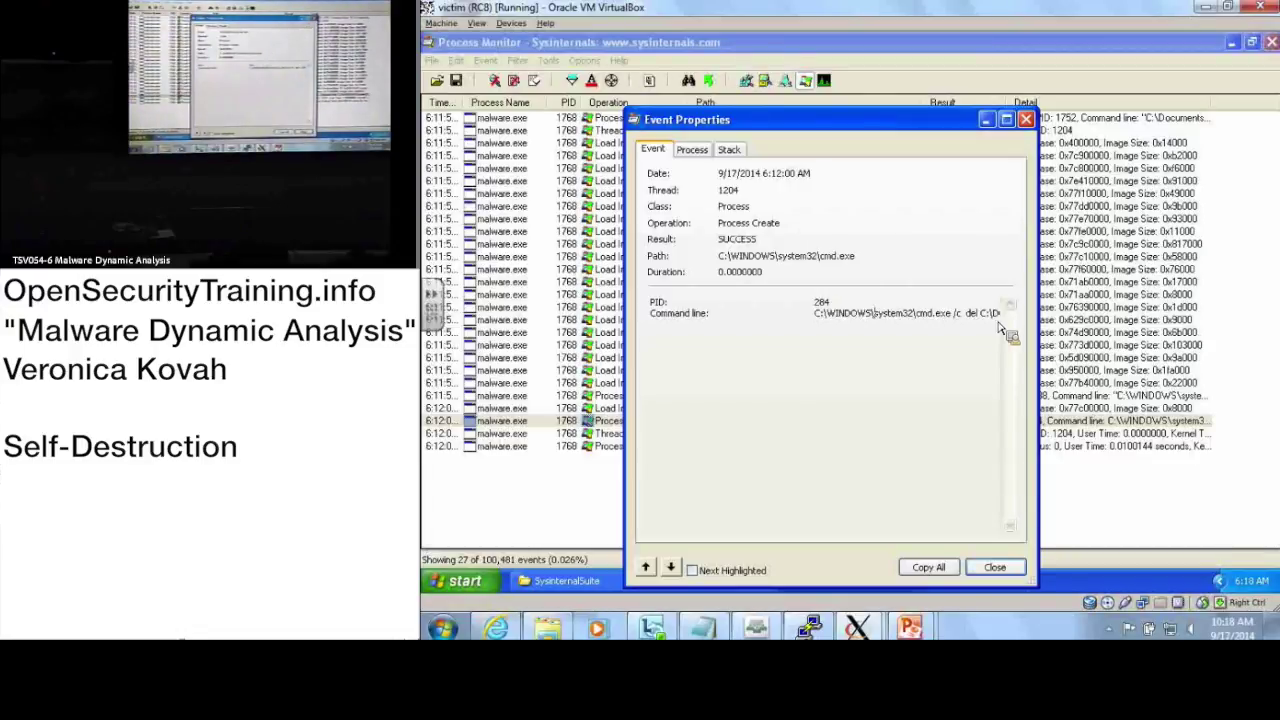
{"action": "left_click_drag", "start_coordinate": [1036, 588], "coordinate": [1250, 578]}
{"action": "left_click_drag", "start_coordinate": [760, 122], "coordinate": [547, 130]}
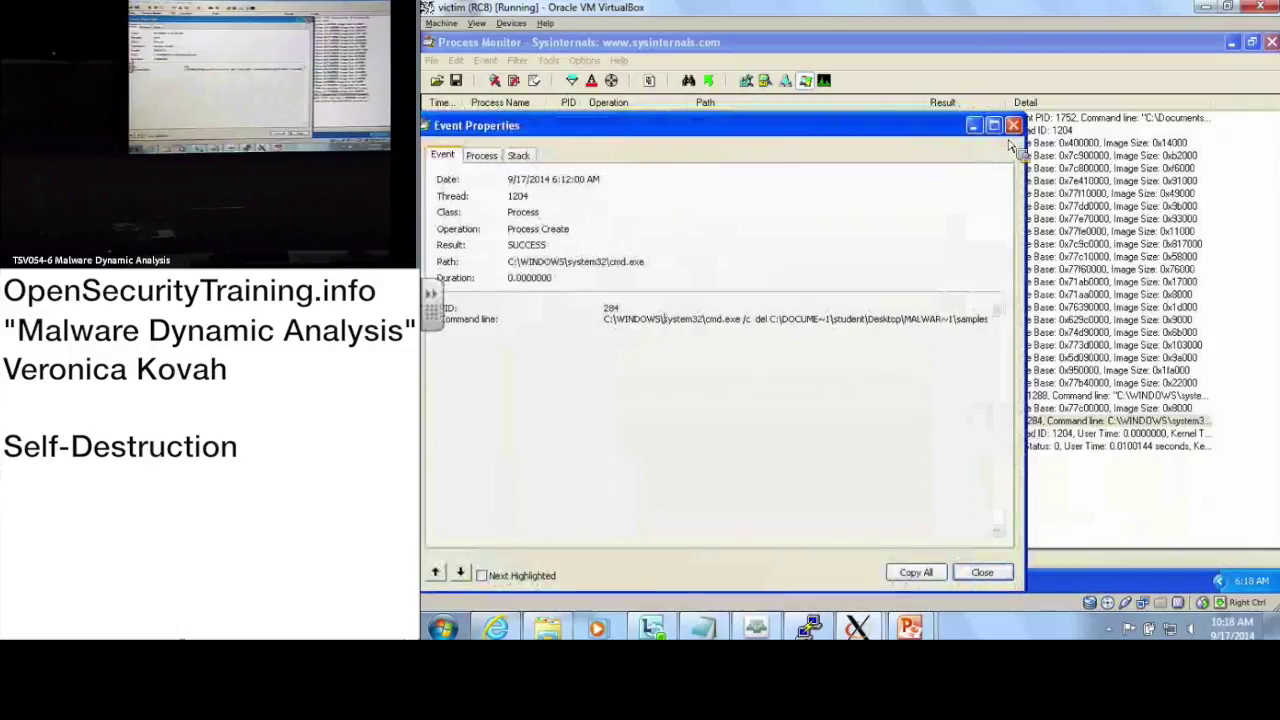
Step: Maximize the Event Properties window and examine the full cmd.exe command line, highlighting its del portion
{"action": "left_click", "coordinate": [993, 125]}
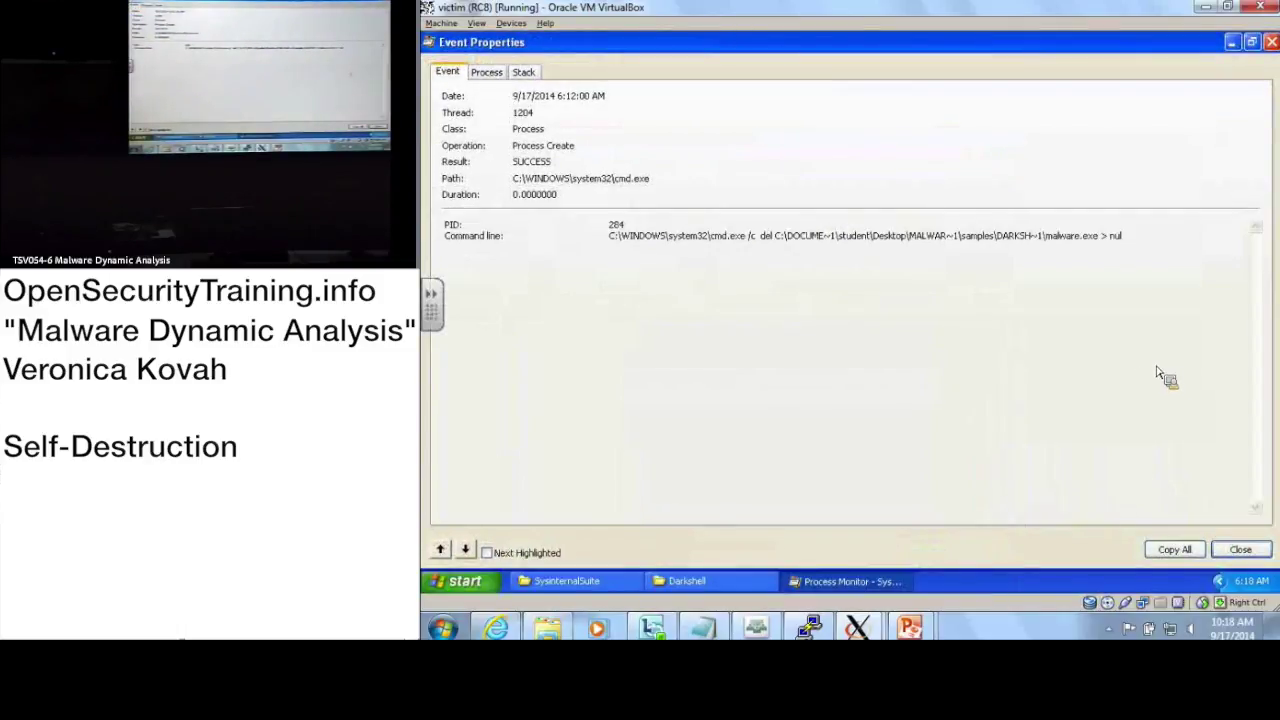
{"action": "left_click_drag", "start_coordinate": [712, 240], "coordinate": [1143, 248]}
{"action": "left_click", "coordinate": [1145, 251]}
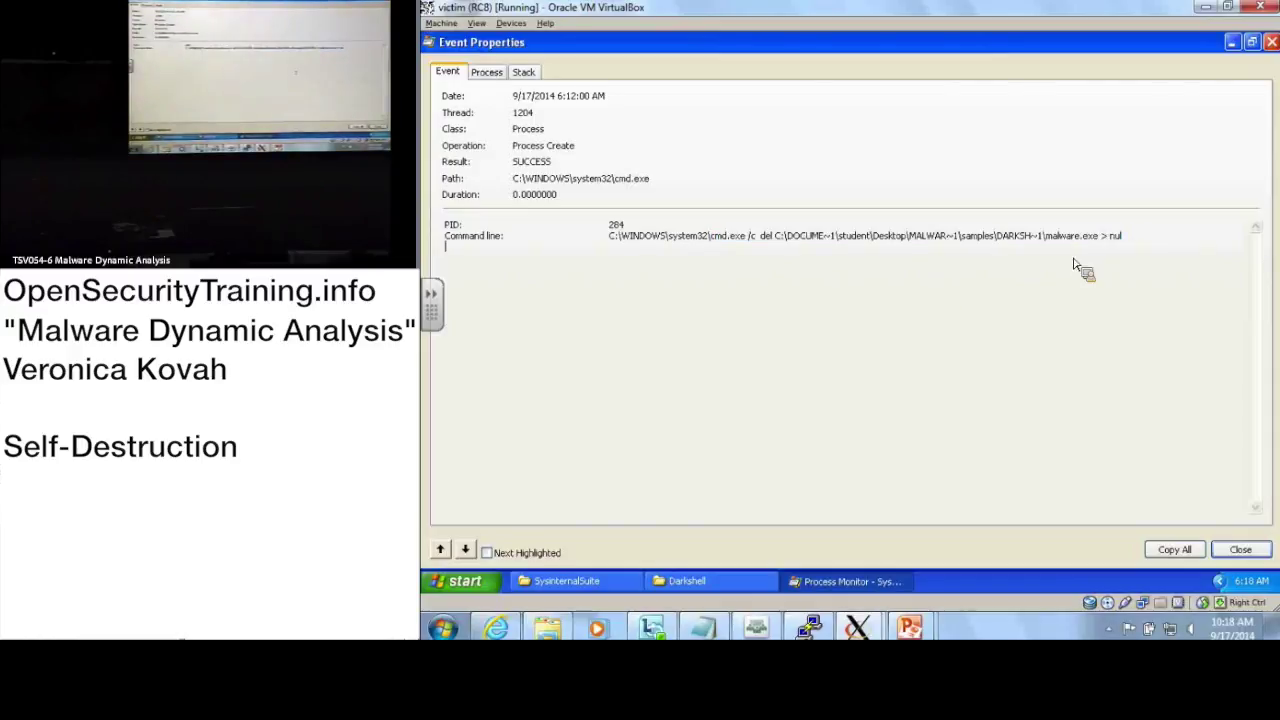
{"action": "left_click_drag", "start_coordinate": [762, 243], "coordinate": [1086, 242]}
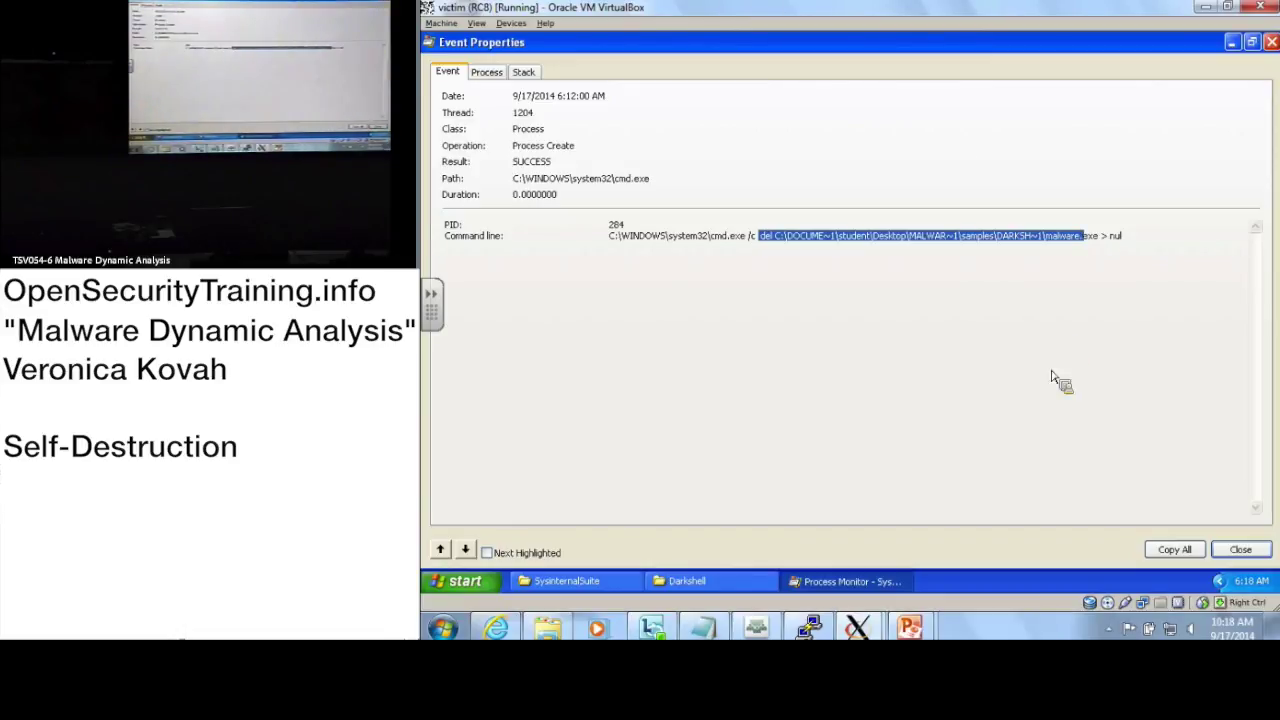
{"action": "left_click", "coordinate": [818, 330]}
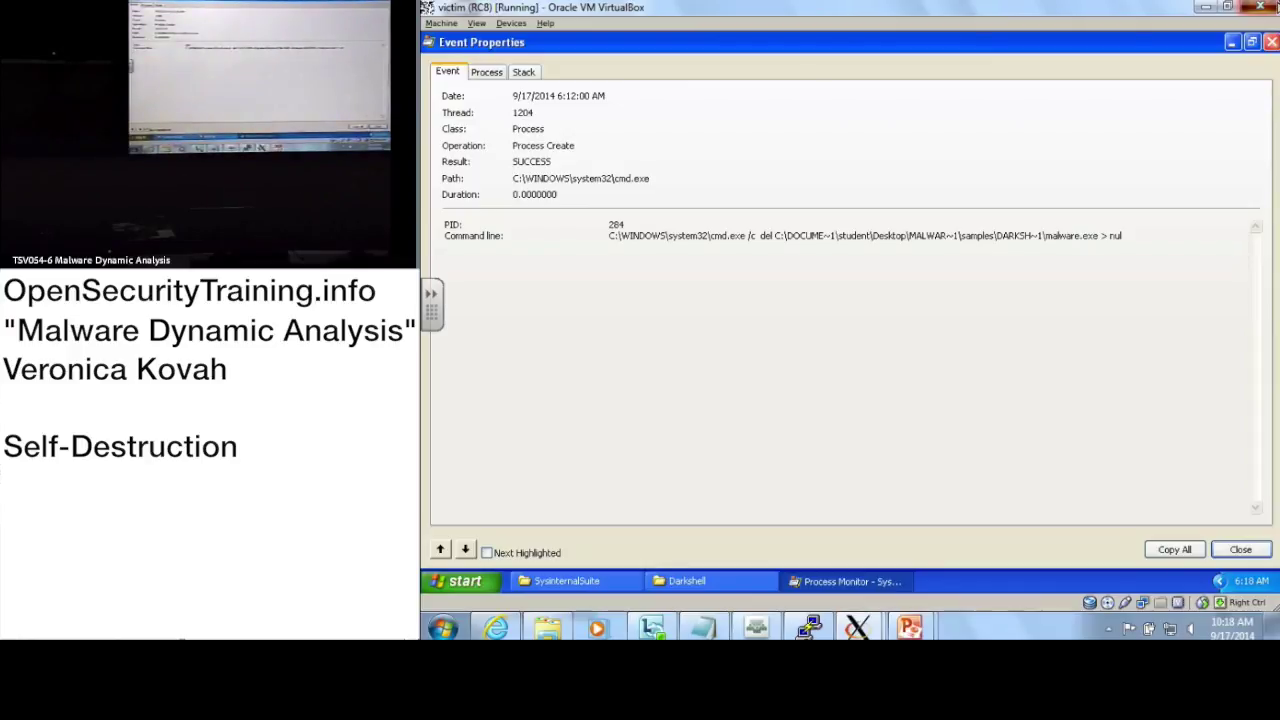
Step: Power off the victim VM with its current snapshot RC8 restored, and bring the lab questions slide to the front
{"action": "left_click", "coordinate": [1260, 7]}
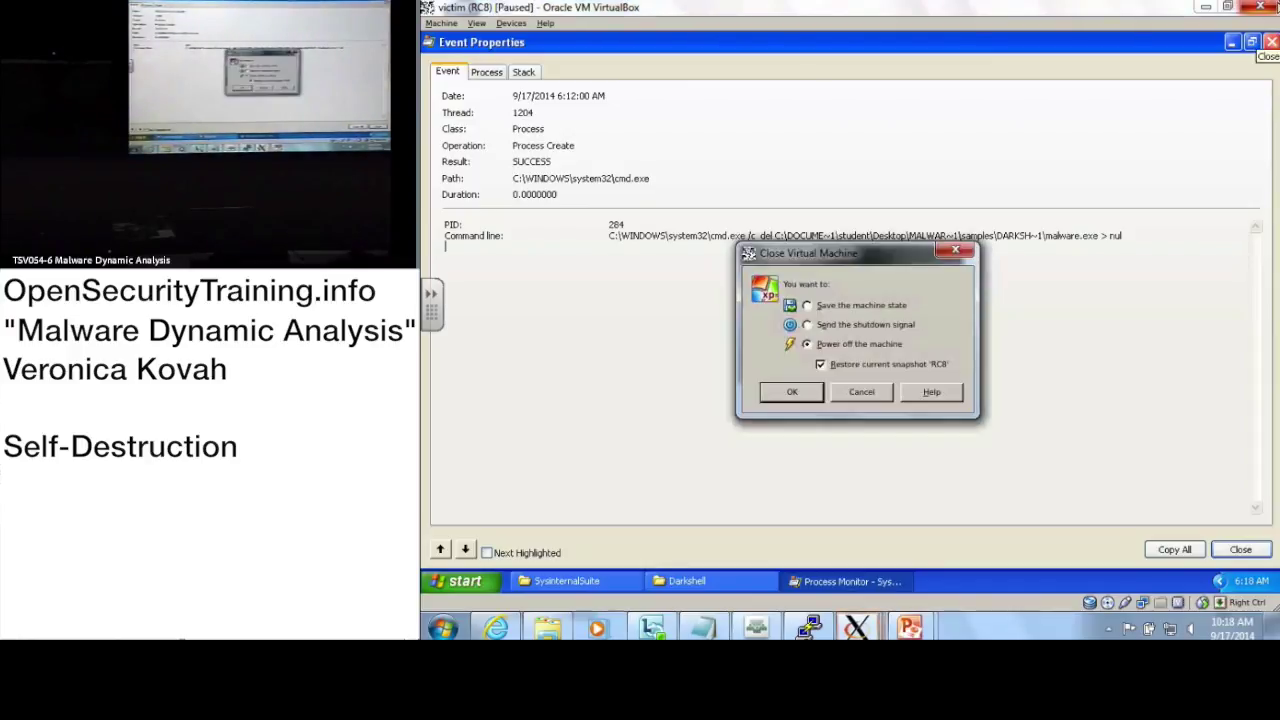
{"action": "left_click", "coordinate": [790, 392]}
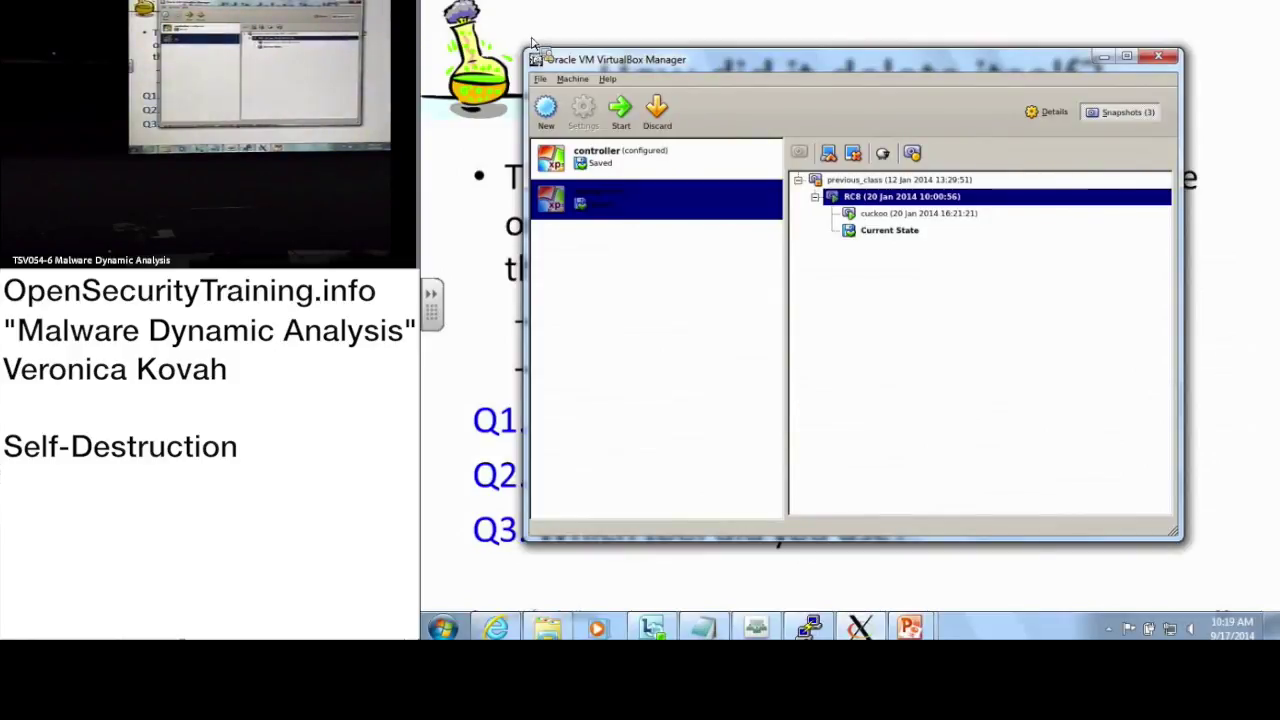
{"action": "left_click", "coordinate": [574, 17]}
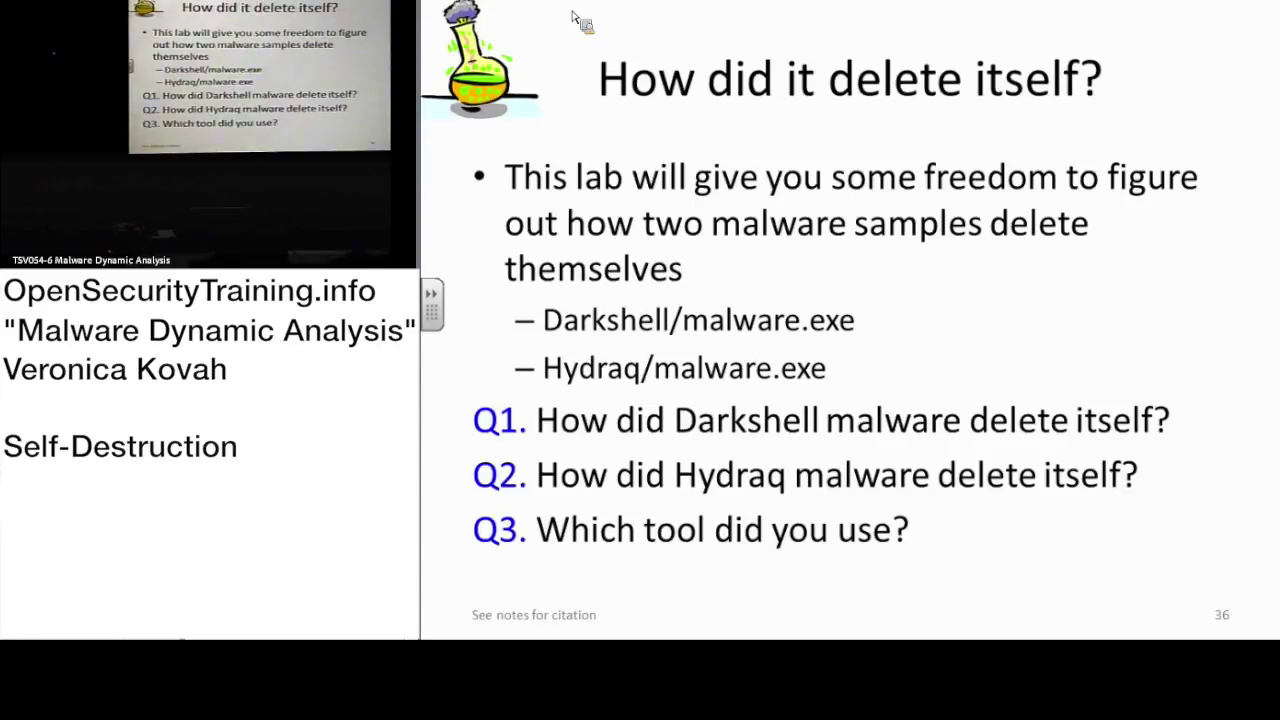
Step: Switch to Oracle VM VirtualBox Manager, start the restored victim VM, and enlarge its window to fill the screen
{"action": "key", "text": "alt+Tab"}
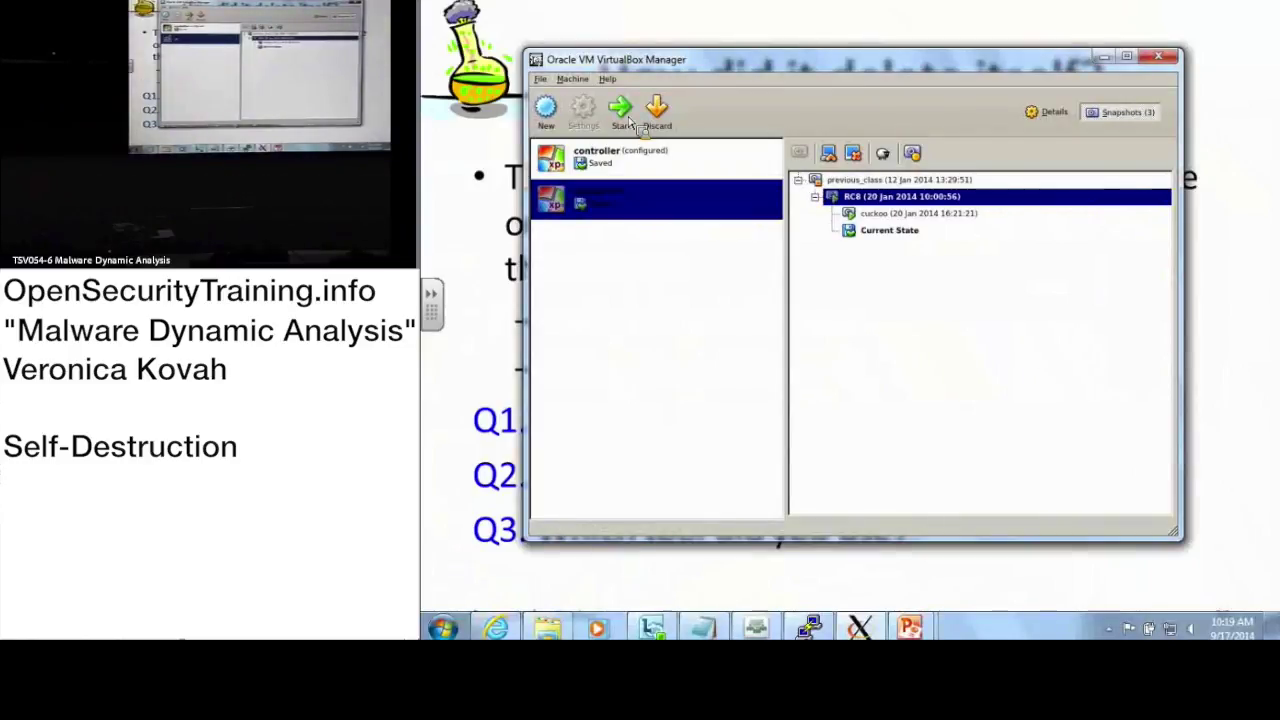
{"action": "left_click", "coordinate": [621, 112]}
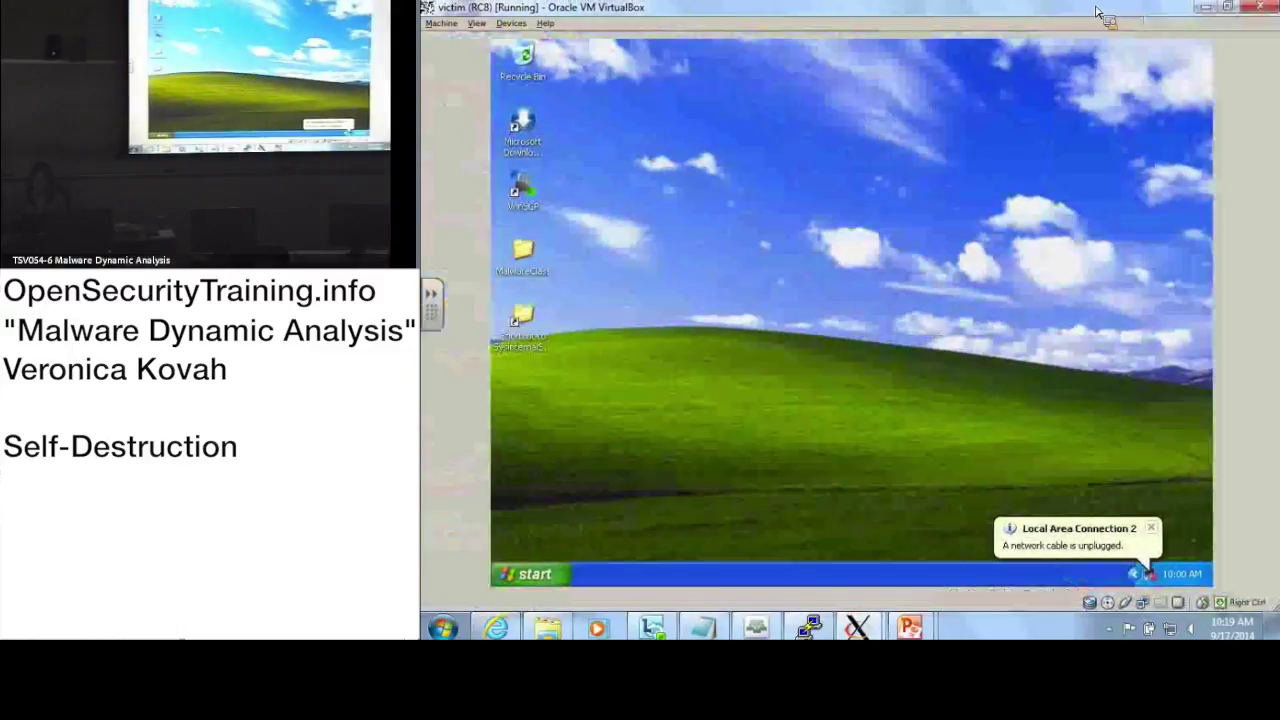
{"action": "left_click", "coordinate": [1096, 6]}
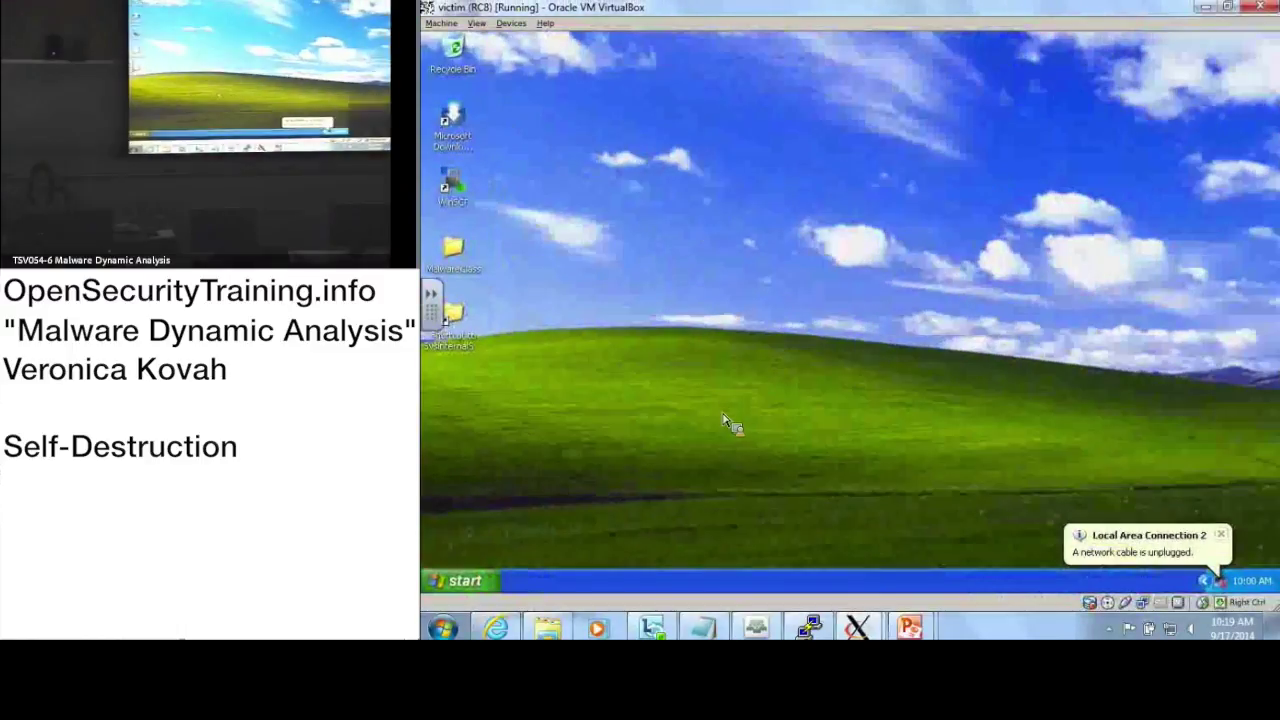
Step: Launch Procmon from the SysinternalSuite folder, accept its license agreement, and move the Process Monitor window aside
{"action": "double_click", "coordinate": [472, 333]}
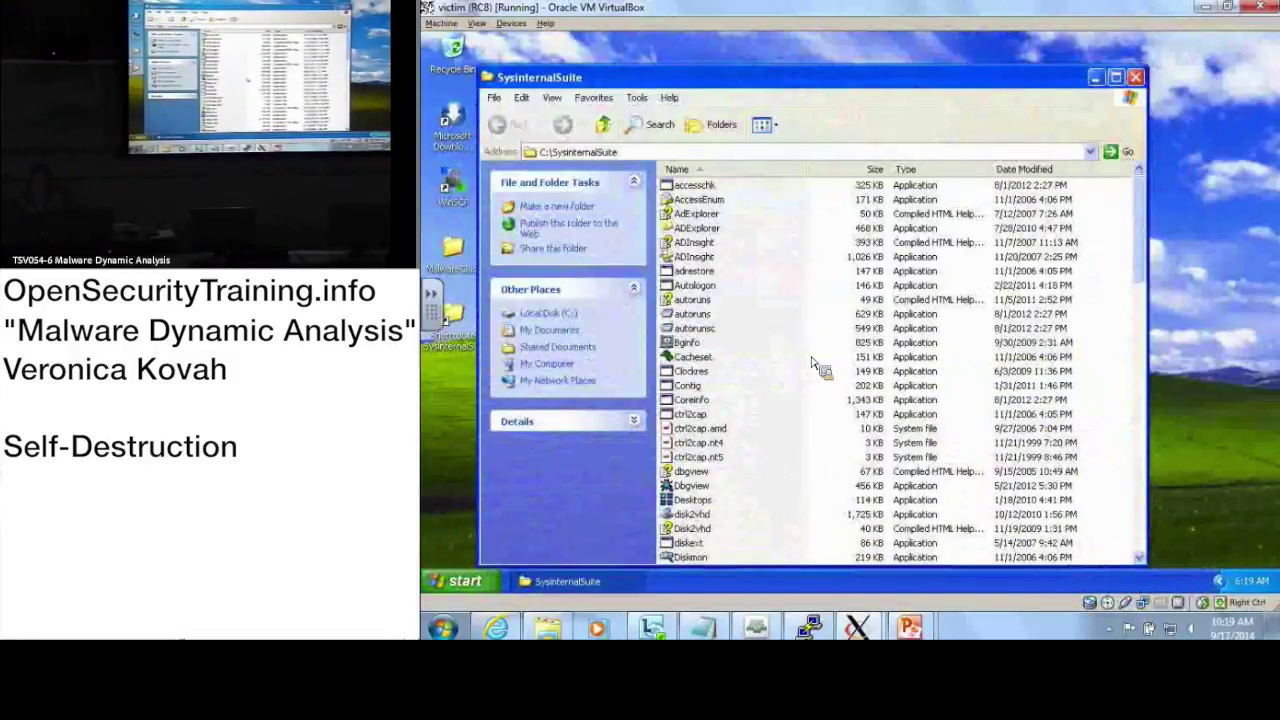
{"action": "key", "text": "Down"}
{"action": "key", "text": "Down"}
{"action": "key", "text": "Down"}
{"action": "key", "text": "Down"}
{"action": "key", "text": "Down"}
{"action": "key", "text": "Down"}
{"action": "key", "text": "Down"}
{"action": "key", "text": "Down"}
{"action": "key", "text": "Down"}
{"action": "key", "text": "Down"}
{"action": "key", "text": "Down"}
{"action": "key", "text": "Down"}
{"action": "key", "text": "Down"}
{"action": "key", "text": "Down"}
{"action": "key", "text": "Down"}
{"action": "key", "text": "Down"}
{"action": "key", "text": "Down"}
{"action": "key", "text": "Down"}
{"action": "key", "text": "Down"}
{"action": "key", "text": "Down"}
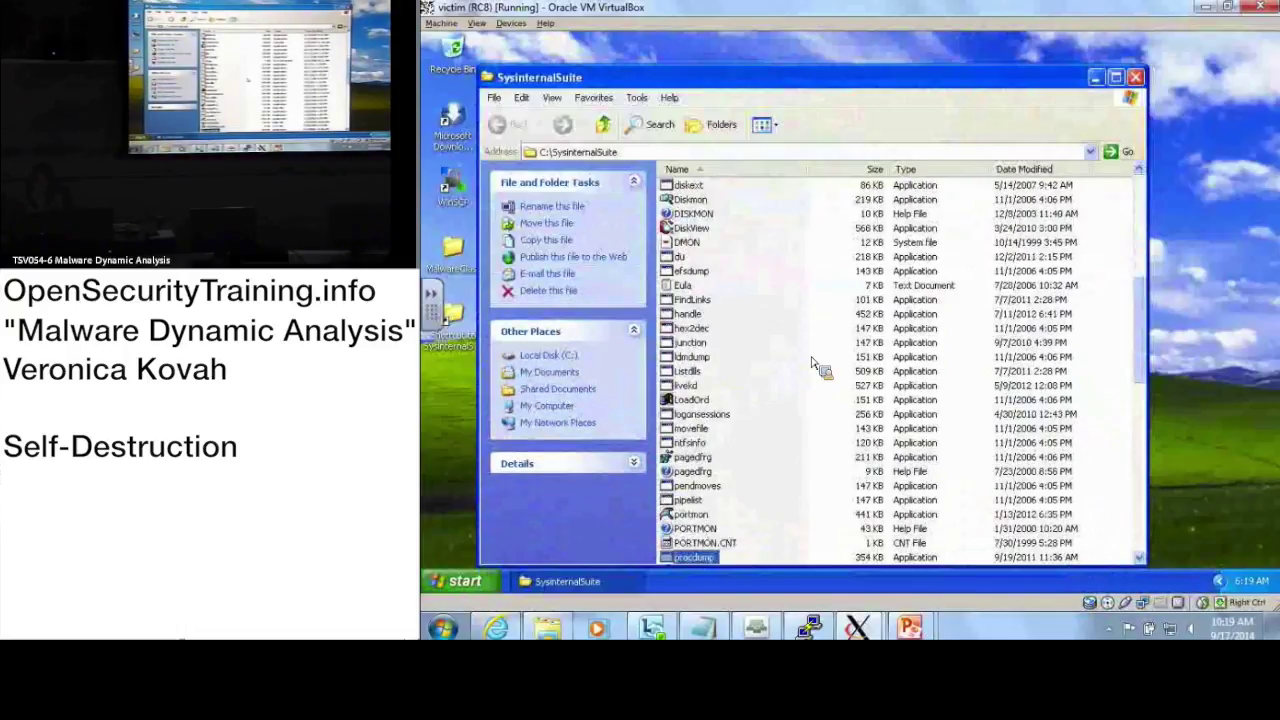
{"action": "scroll", "coordinate": [806, 414], "scroll_direction": "down", "scroll_amount": 2}
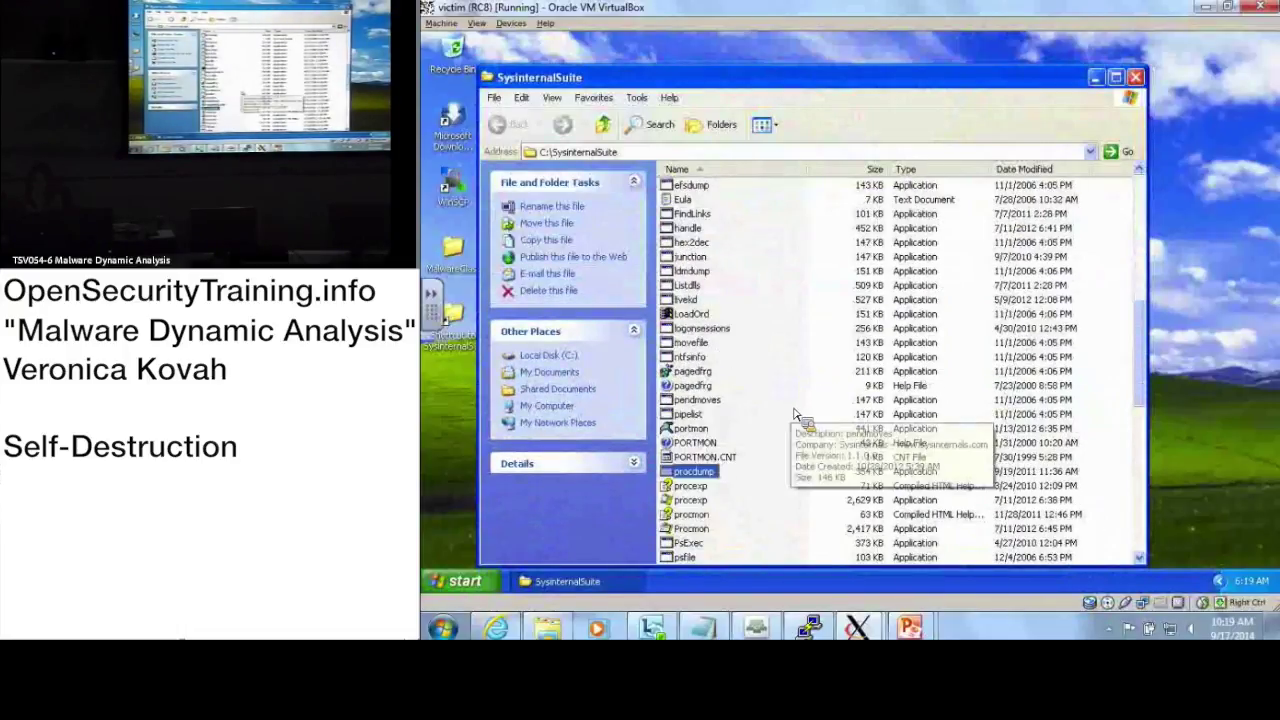
{"action": "left_click", "coordinate": [690, 530]}
{"action": "double_click", "coordinate": [689, 536]}
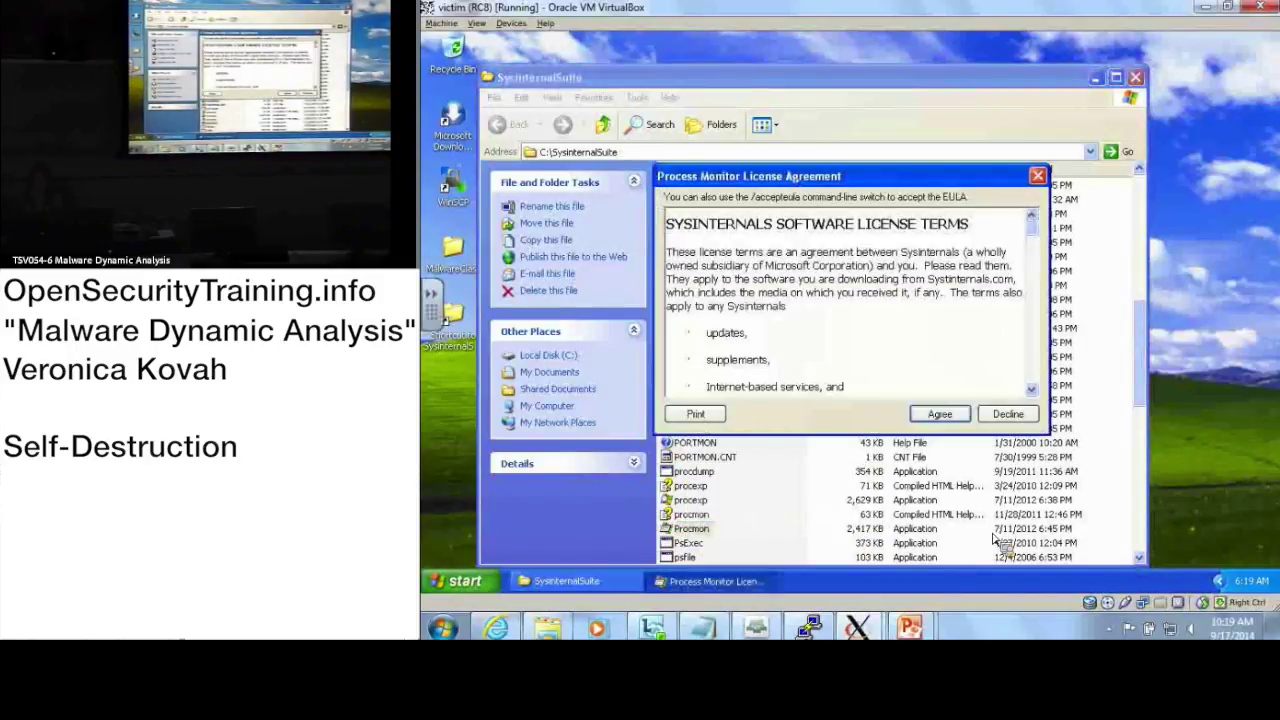
{"action": "left_click", "coordinate": [940, 414]}
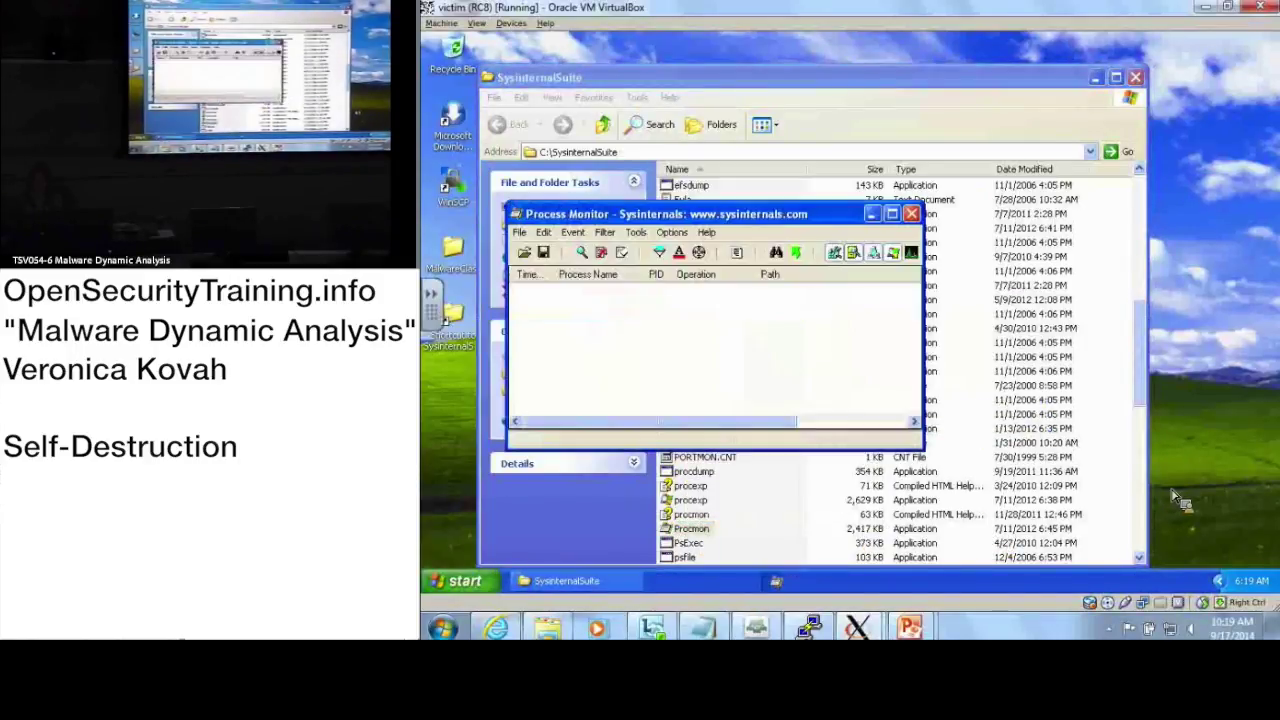
{"action": "left_click_drag", "start_coordinate": [720, 220], "coordinate": [1063, 104]}
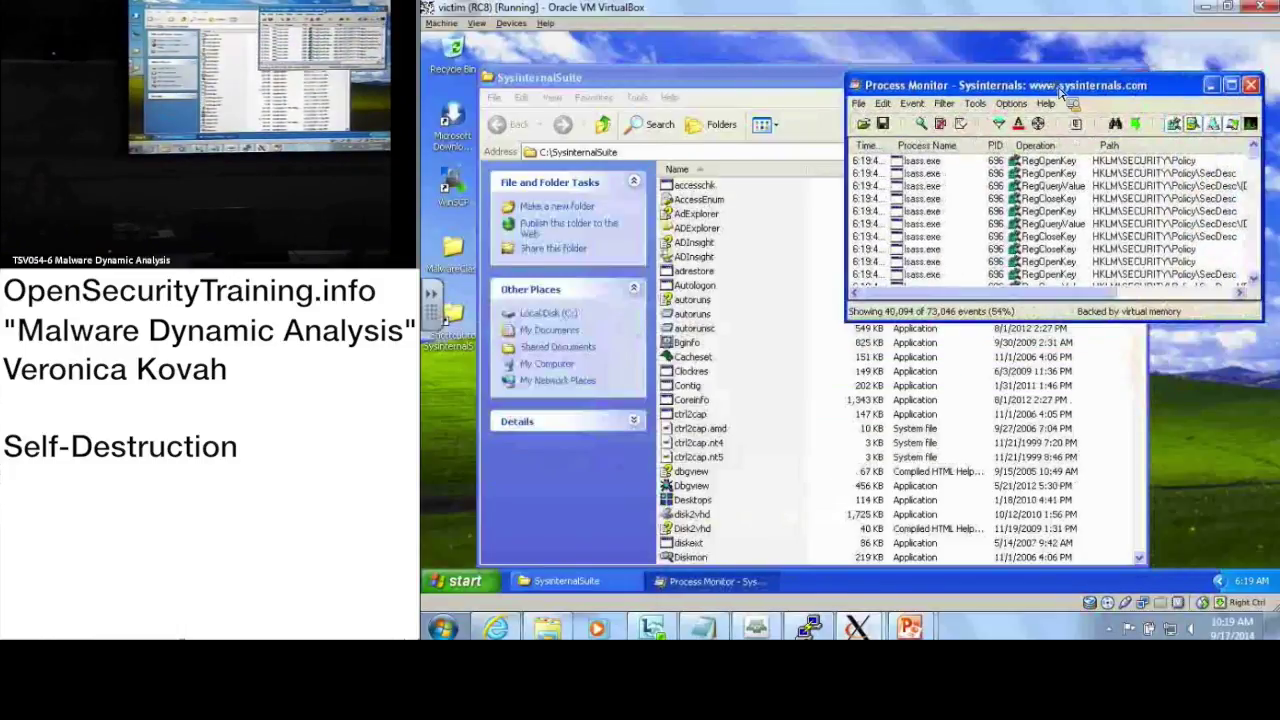
Step: Run the malware sample from the Hydraq folder under MalwareClass\samples on the desktop
{"action": "double_click", "coordinate": [454, 249]}
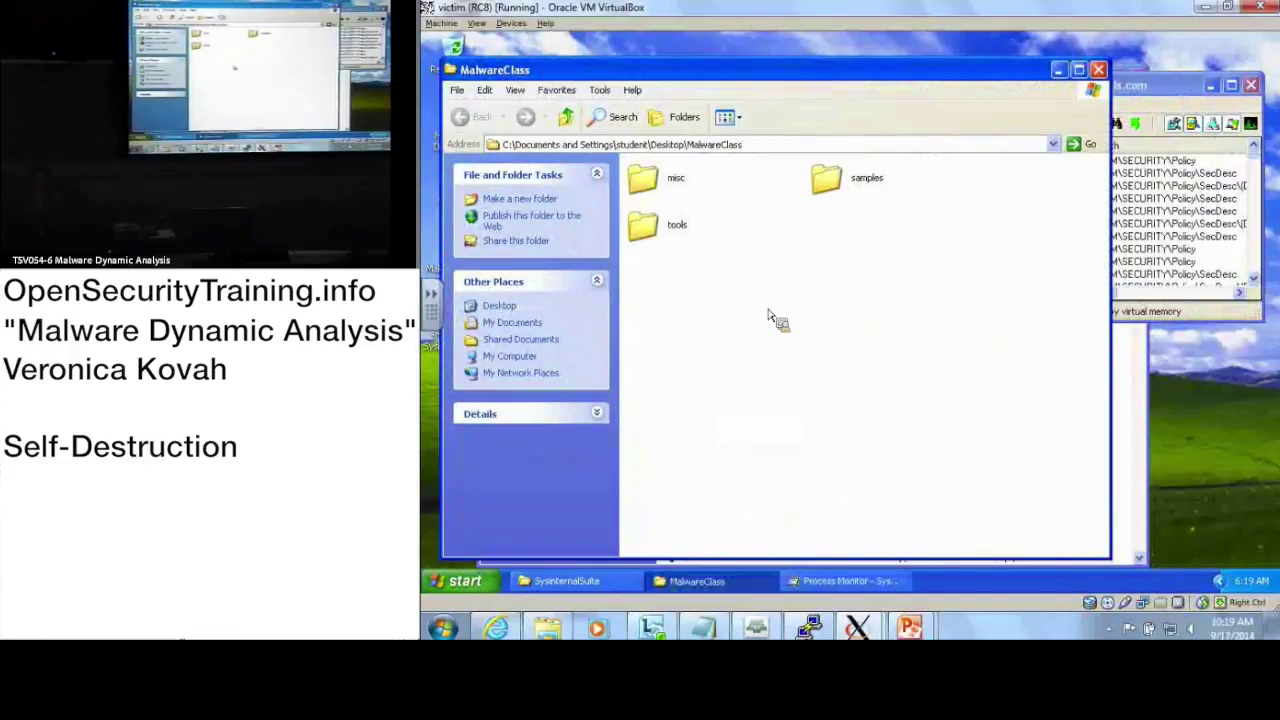
{"action": "double_click", "coordinate": [843, 187]}
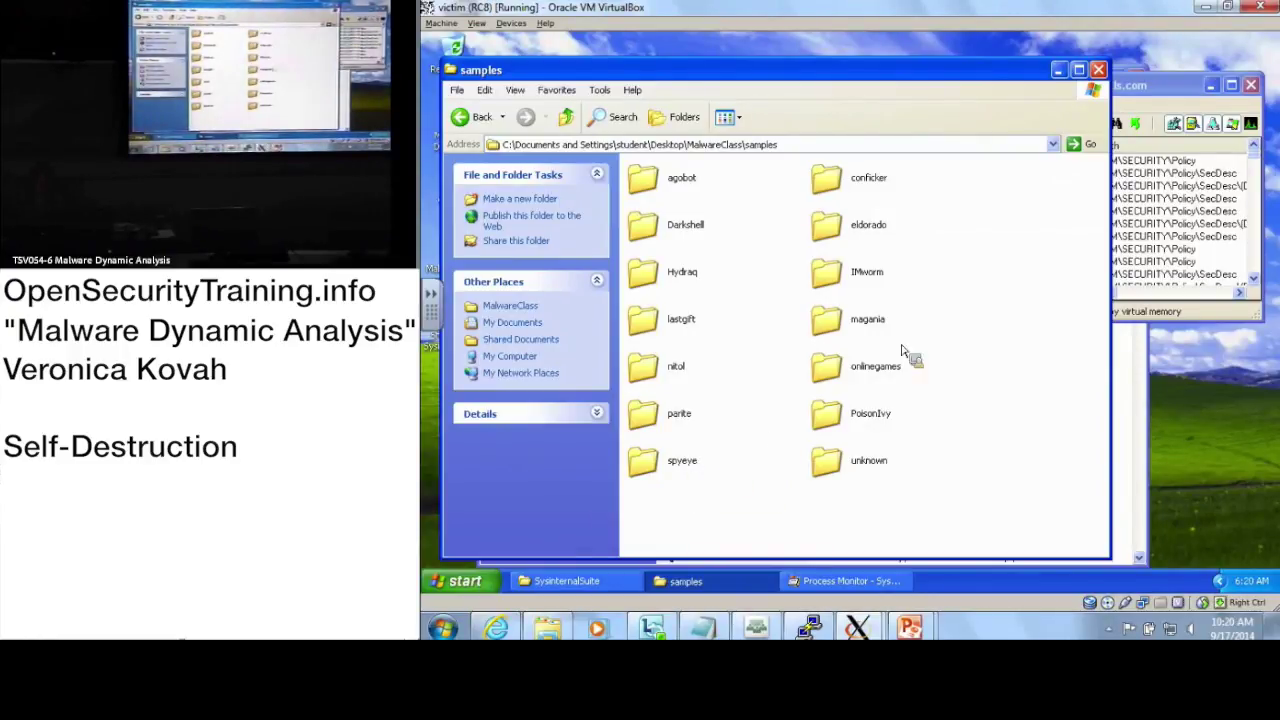
{"action": "left_click", "coordinate": [676, 284]}
{"action": "double_click", "coordinate": [676, 284]}
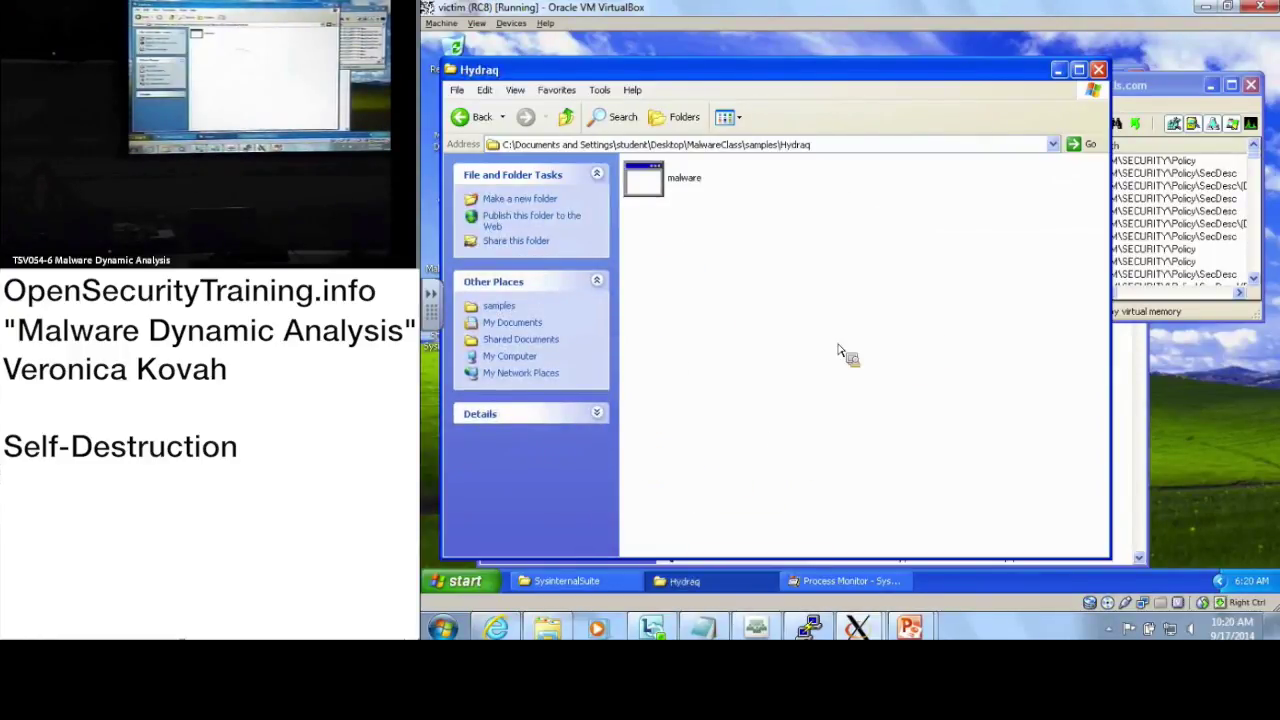
{"action": "left_click", "coordinate": [657, 192]}
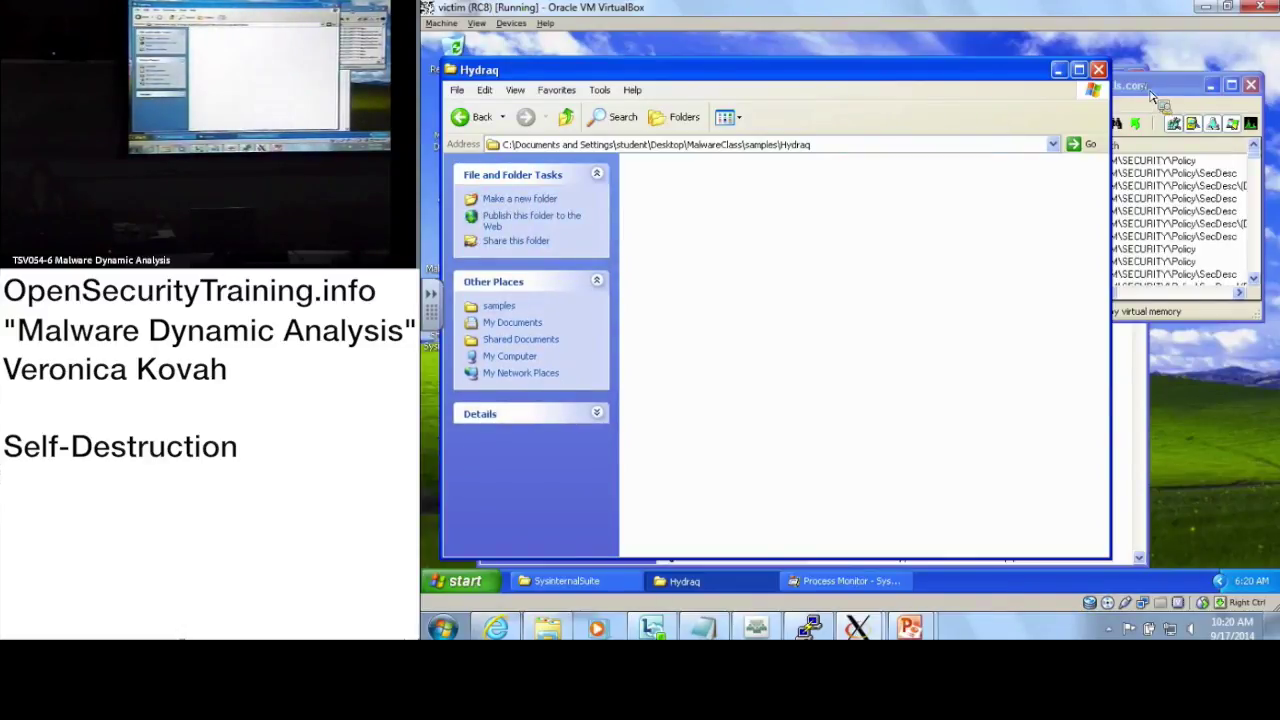
Step: Bring the Process Monitor window to the front, maximize it, and widen the Detail column
{"action": "left_click", "coordinate": [1150, 88]}
{"action": "left_click_drag", "start_coordinate": [1123, 93], "coordinate": [820, 107]}
{"action": "left_click", "coordinate": [928, 99]}
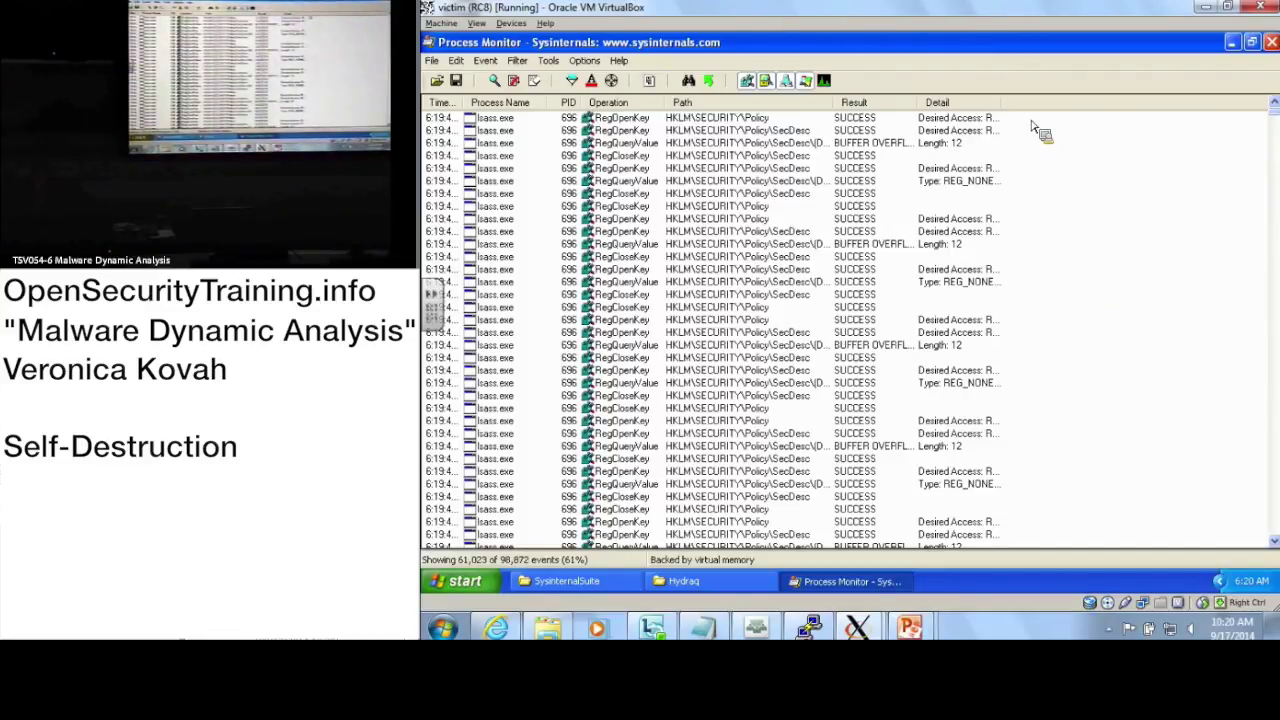
{"action": "left_click_drag", "start_coordinate": [1012, 118], "coordinate": [1104, 112]}
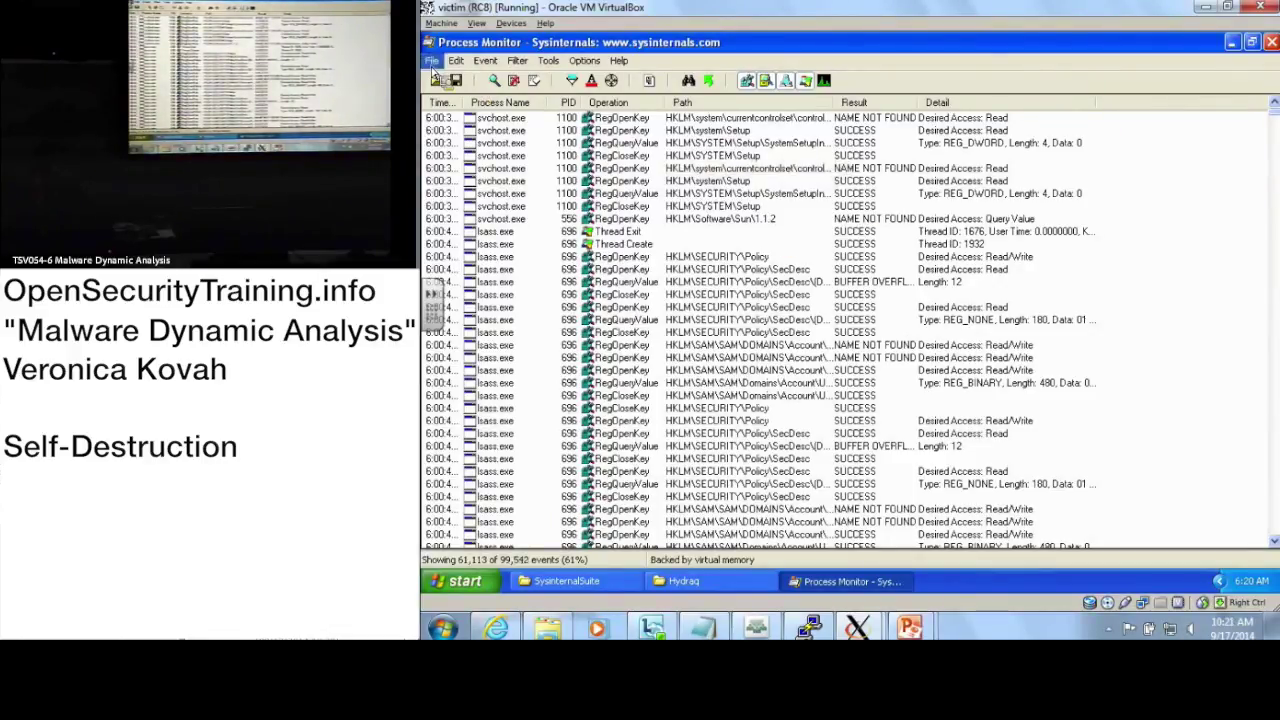
Step: Stop capturing events and apply a filter that includes entries whose Process Name is malware.exe
{"action": "left_click", "coordinate": [433, 61]}
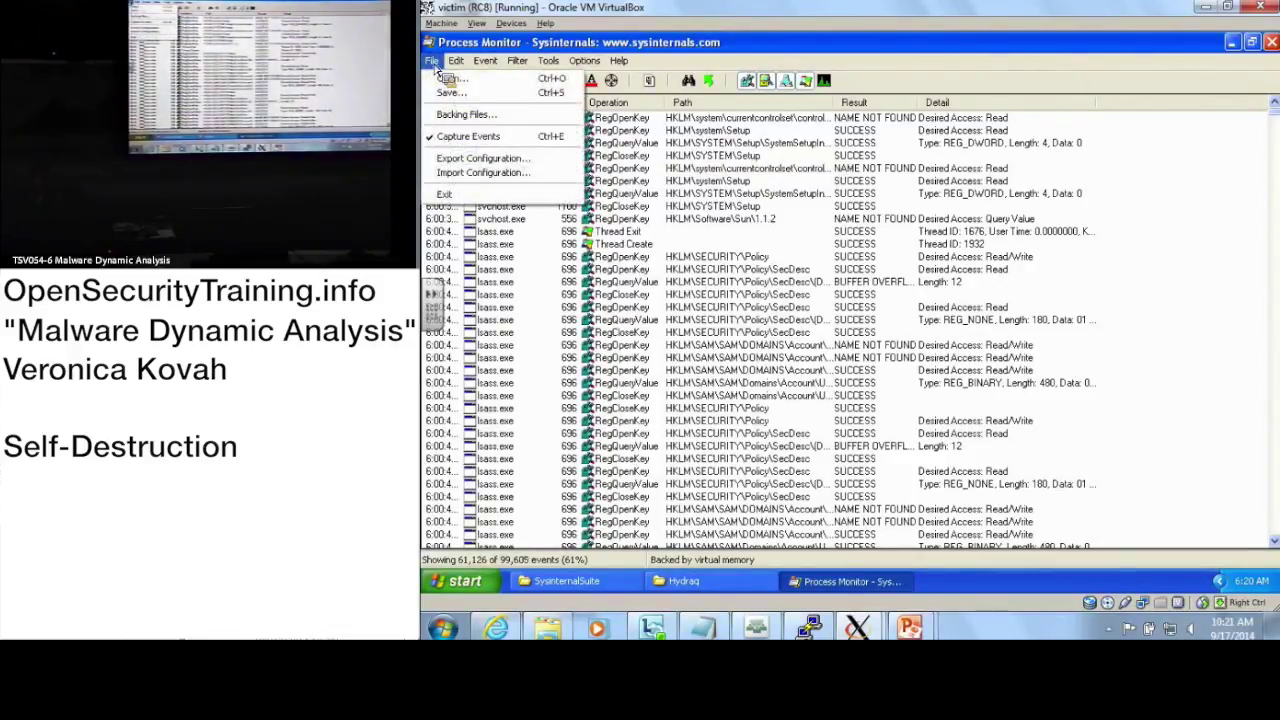
{"action": "left_click", "coordinate": [452, 137]}
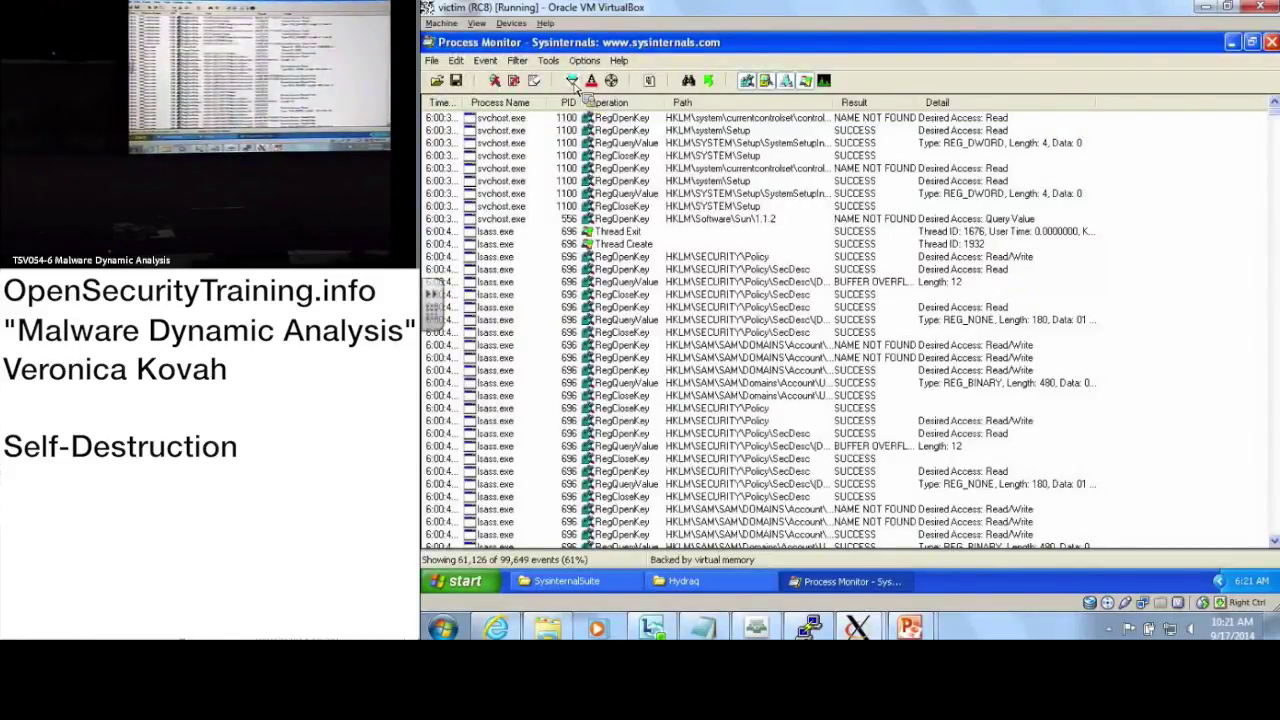
{"action": "key", "text": "ctrl+l"}
{"action": "left_click", "coordinate": [586, 196]}
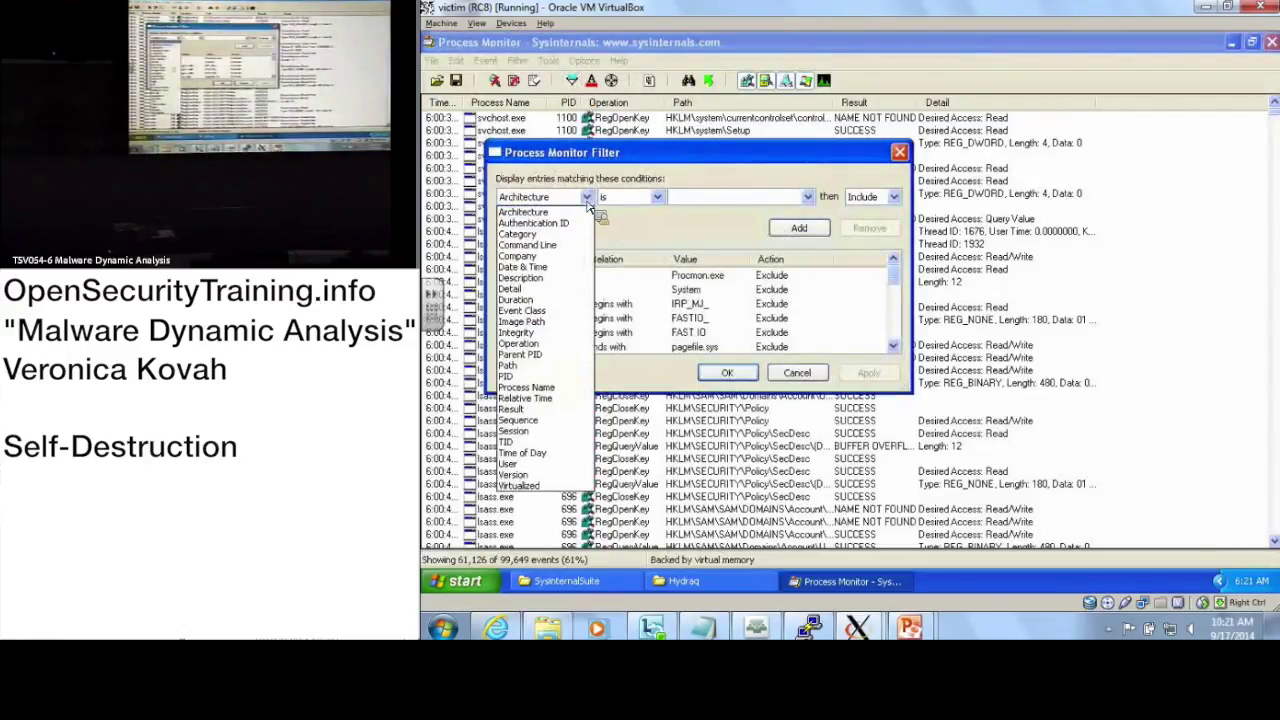
{"action": "left_click", "coordinate": [562, 390]}
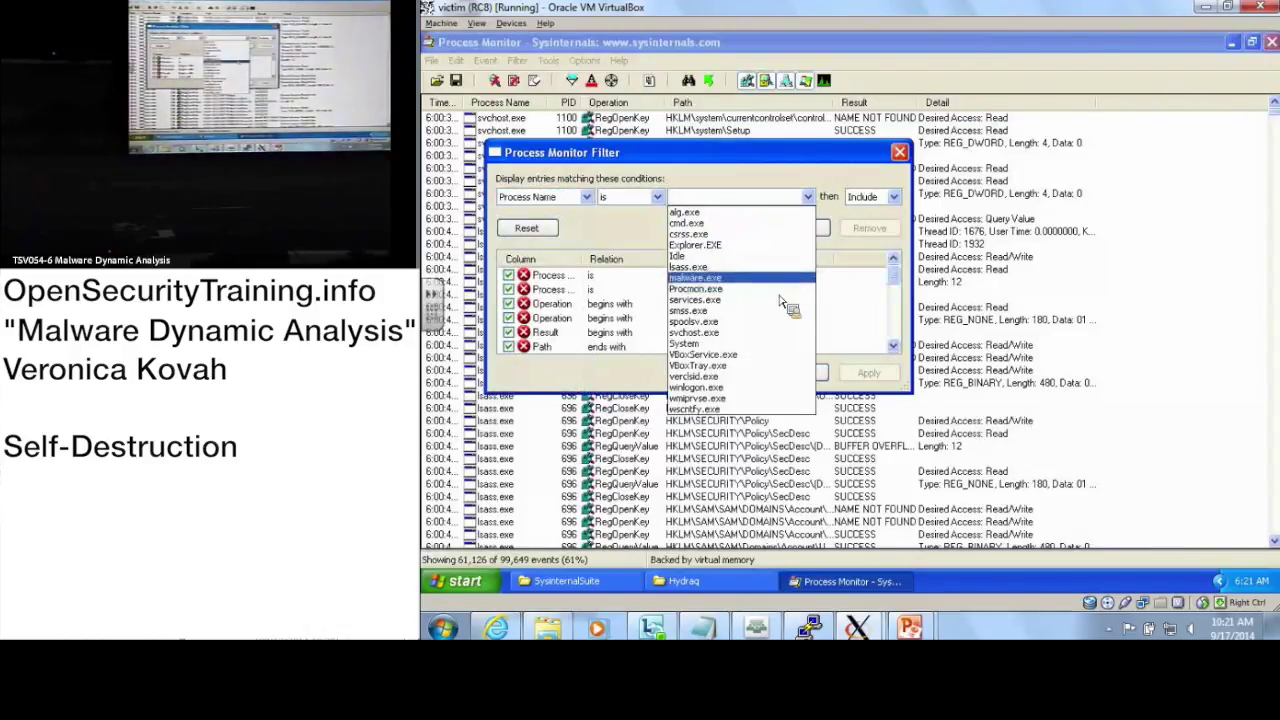
{"action": "left_click", "coordinate": [781, 280]}
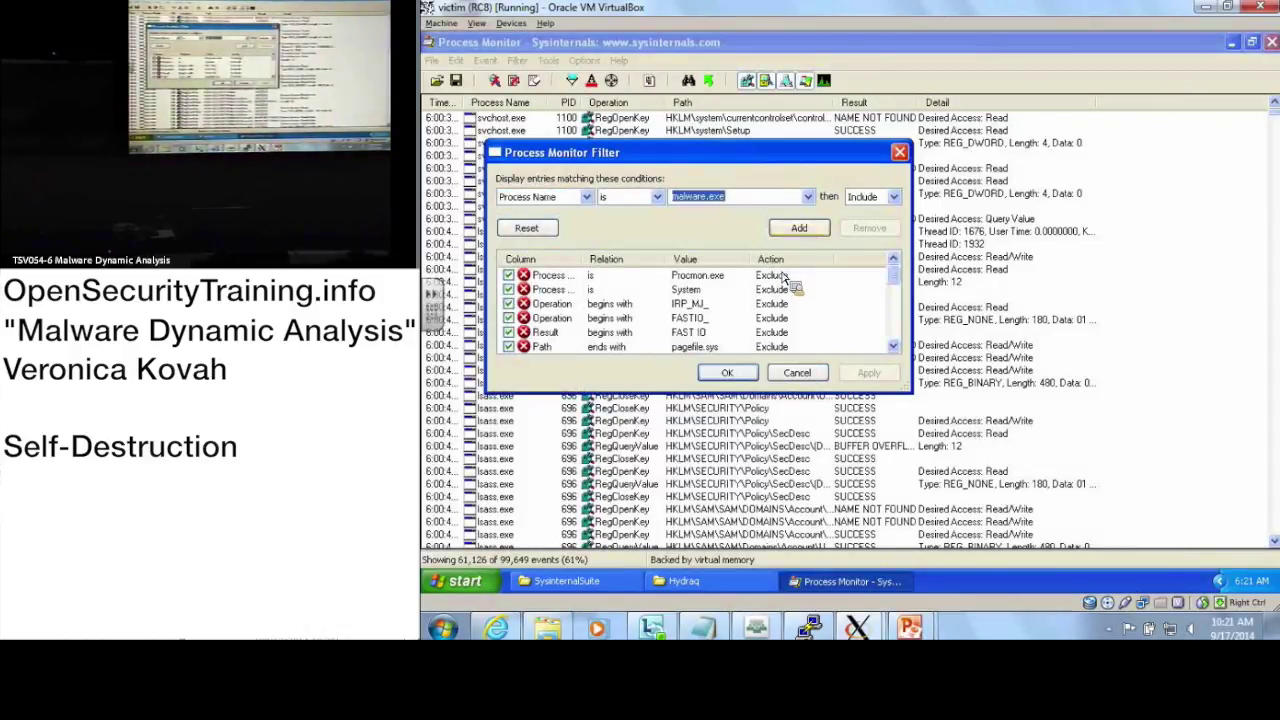
{"action": "left_click", "coordinate": [808, 228]}
{"action": "left_click", "coordinate": [727, 372]}
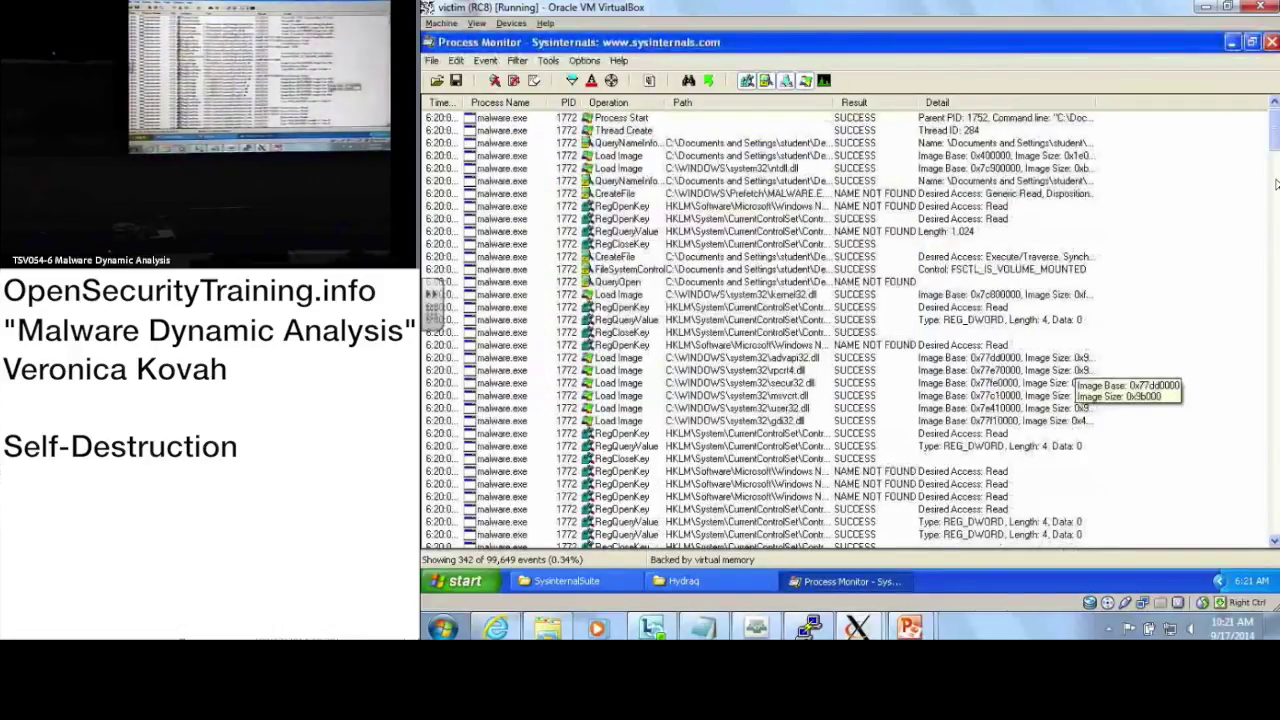
Step: Hide registry, network, and process and thread activity so that only file system events are listed
{"action": "left_click", "coordinate": [746, 80]}
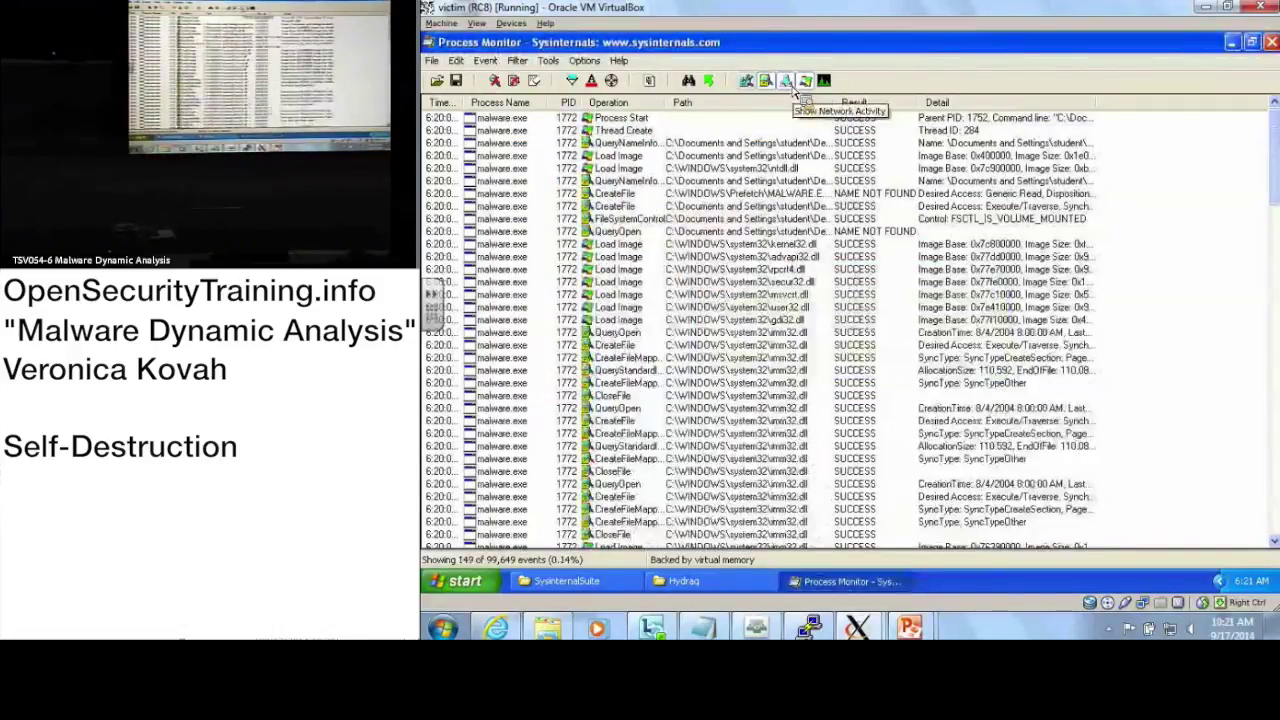
{"action": "left_click", "coordinate": [789, 84]}
{"action": "left_click", "coordinate": [807, 84]}
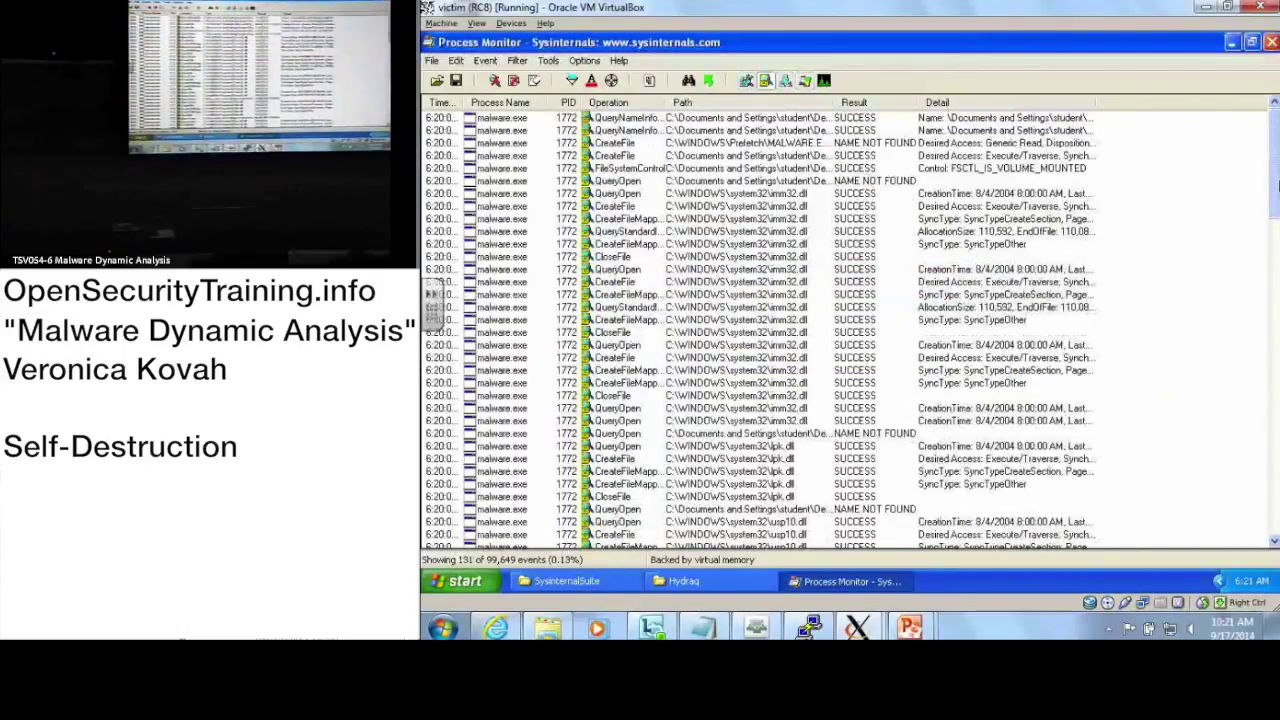
Step: Examine the malware.exe file system events toward the end of the capture for signs of how the sample deletes itself
{"action": "scroll", "coordinate": [1276, 182], "scroll_direction": "down", "scroll_amount": 9}
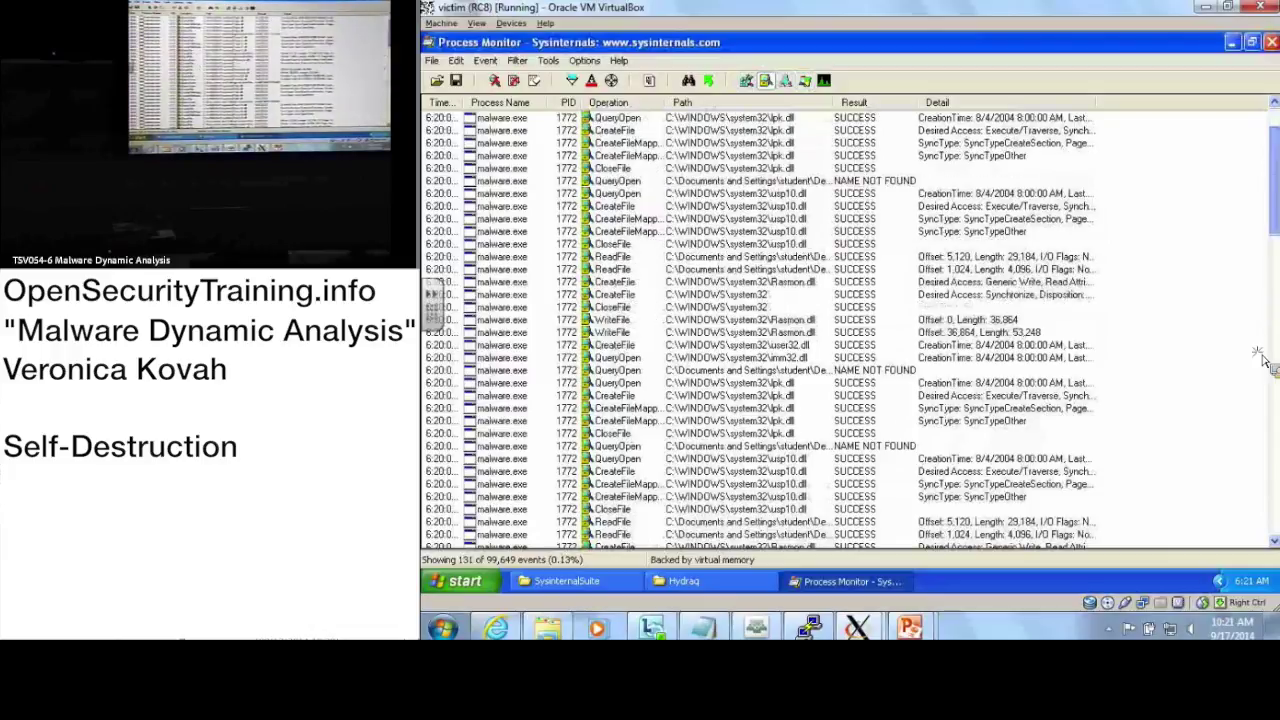
{"action": "scroll", "coordinate": [1262, 360], "scroll_direction": "down", "scroll_amount": 15}
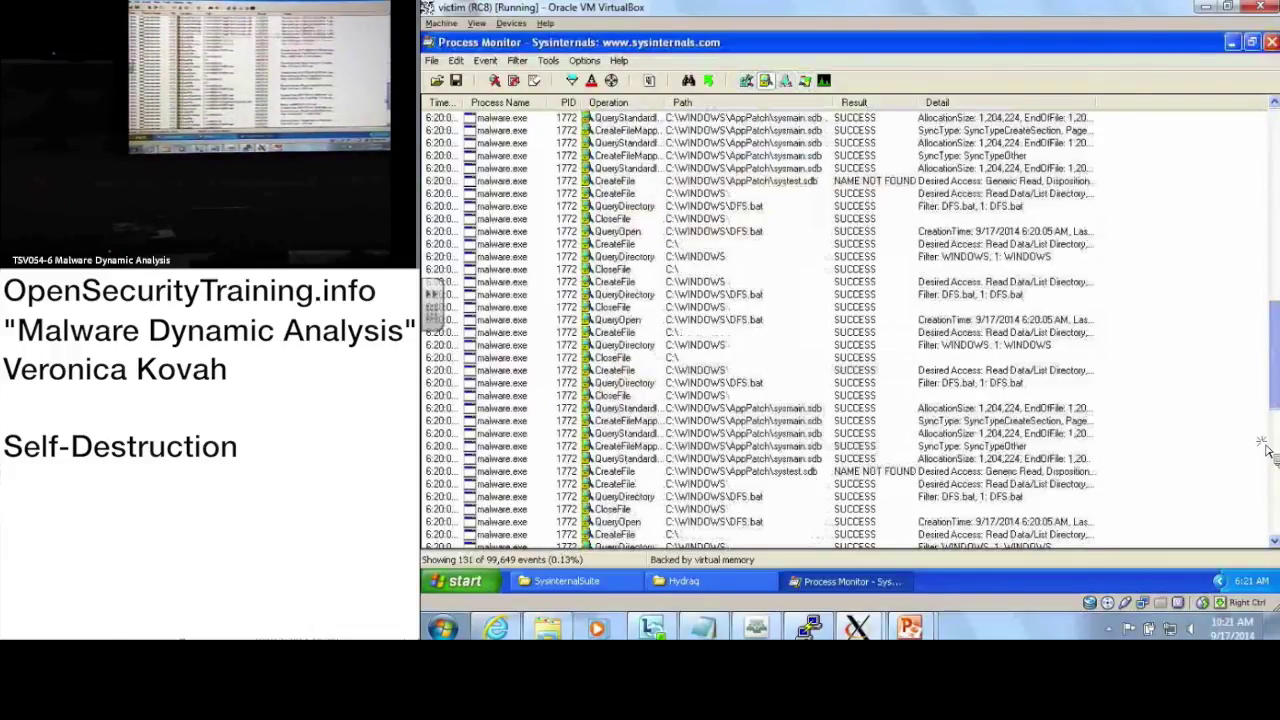
{"action": "scroll", "coordinate": [1265, 450], "scroll_direction": "down", "scroll_amount": 10}
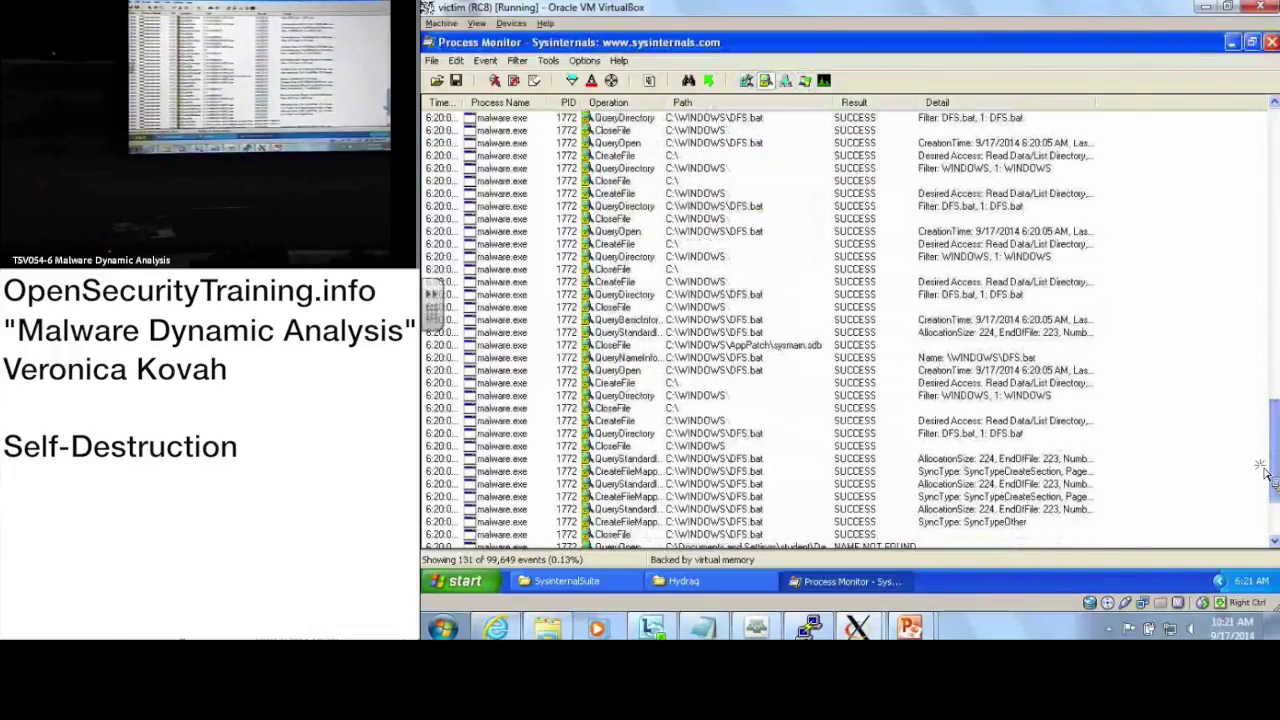
{"action": "scroll", "coordinate": [1264, 480], "scroll_direction": "down", "scroll_amount": 3}
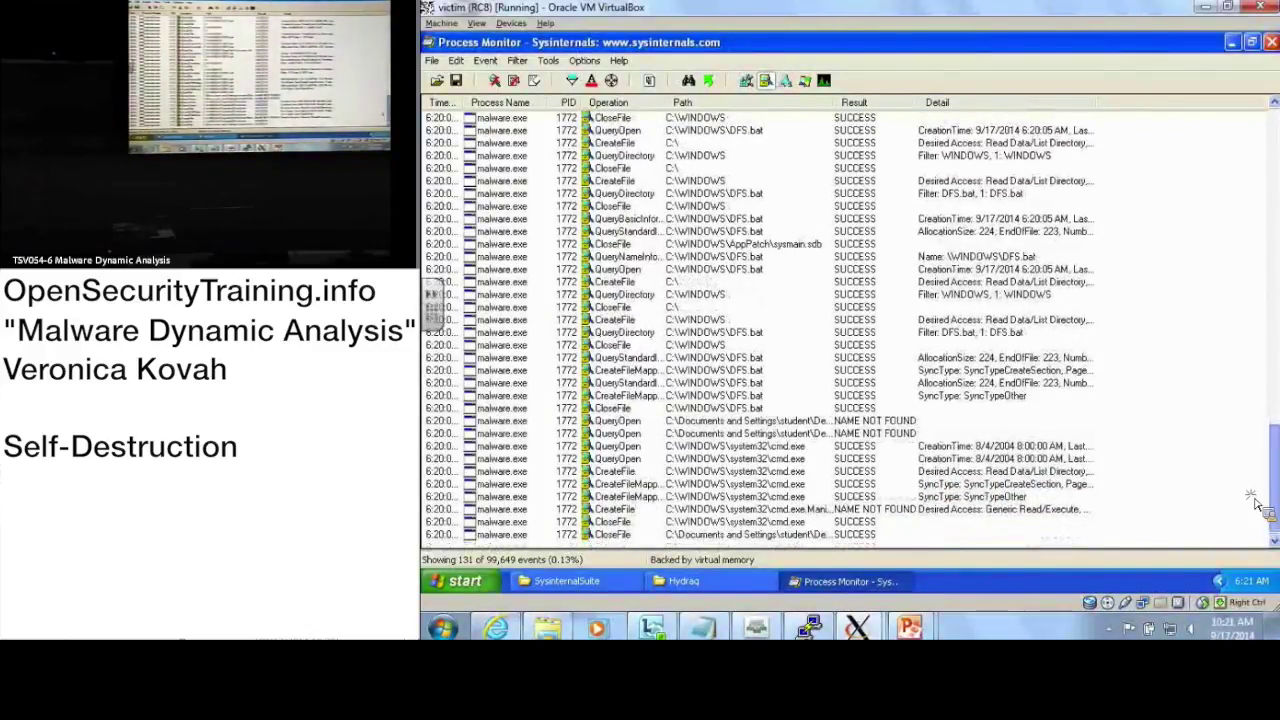
{"action": "scroll", "coordinate": [1257, 475], "scroll_direction": "up", "scroll_amount": 3}
{"action": "scroll", "coordinate": [1257, 470], "scroll_direction": "up", "scroll_amount": 1}
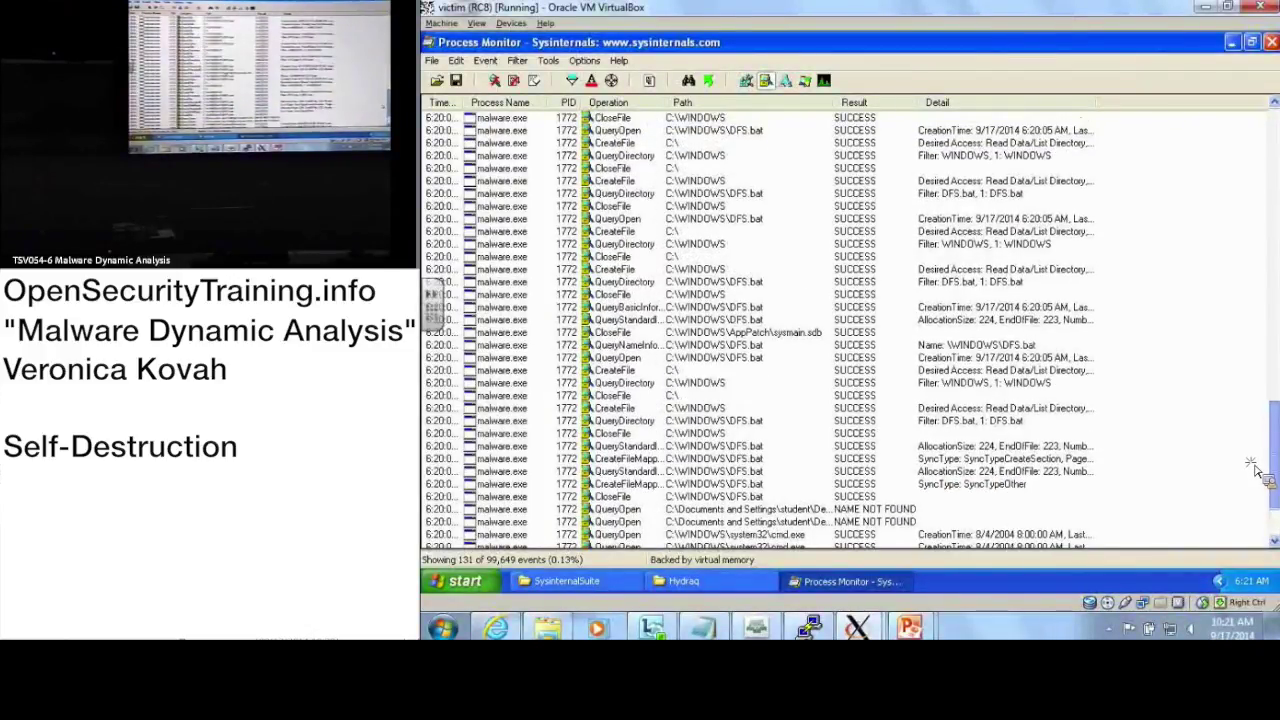
Step: Switch the malware.exe listing from file system events to process and thread activity only, and widen the Detail column
{"action": "scroll", "coordinate": [1257, 468], "scroll_direction": "up", "scroll_amount": 4}
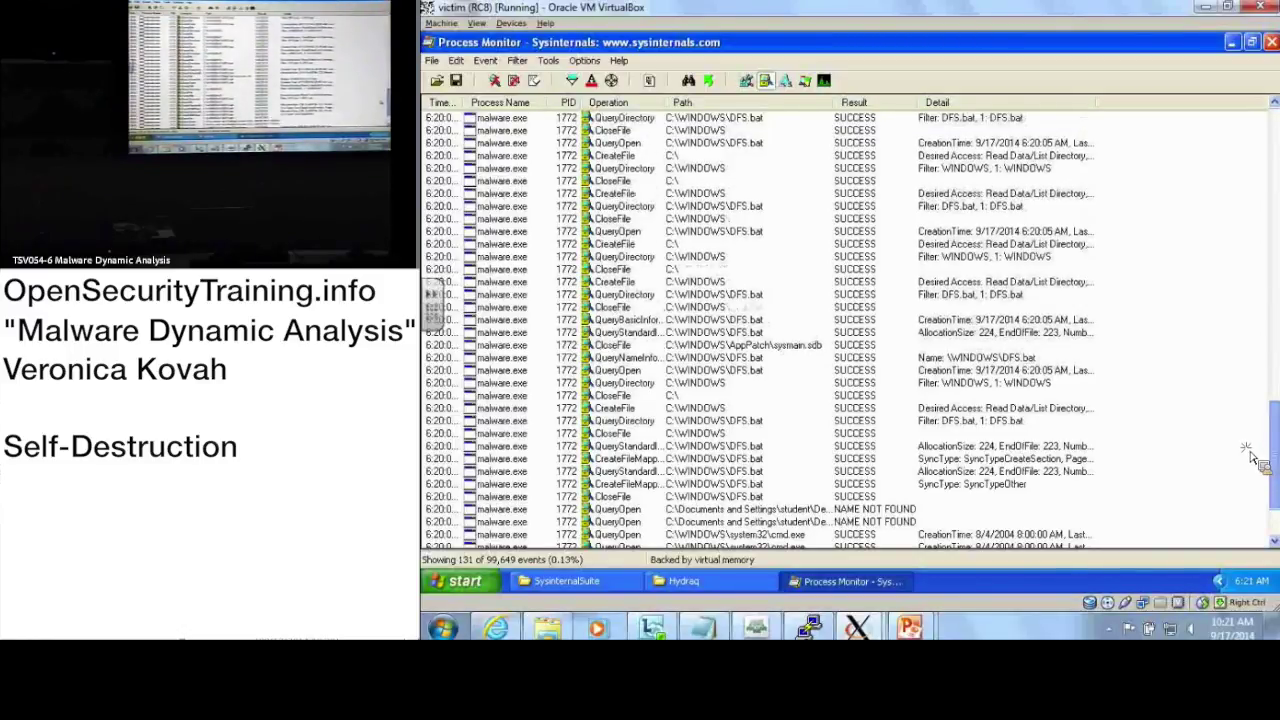
{"action": "scroll", "coordinate": [1245, 425], "scroll_direction": "up", "scroll_amount": 1}
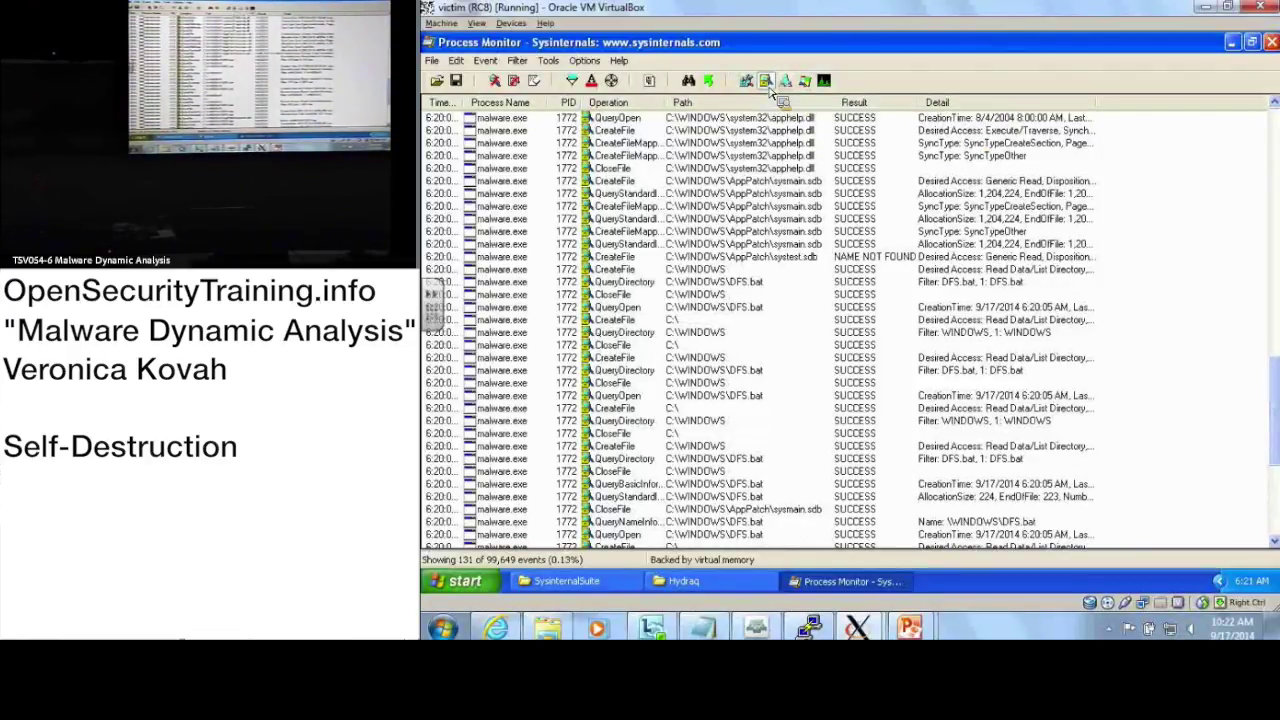
{"action": "left_click", "coordinate": [805, 80]}
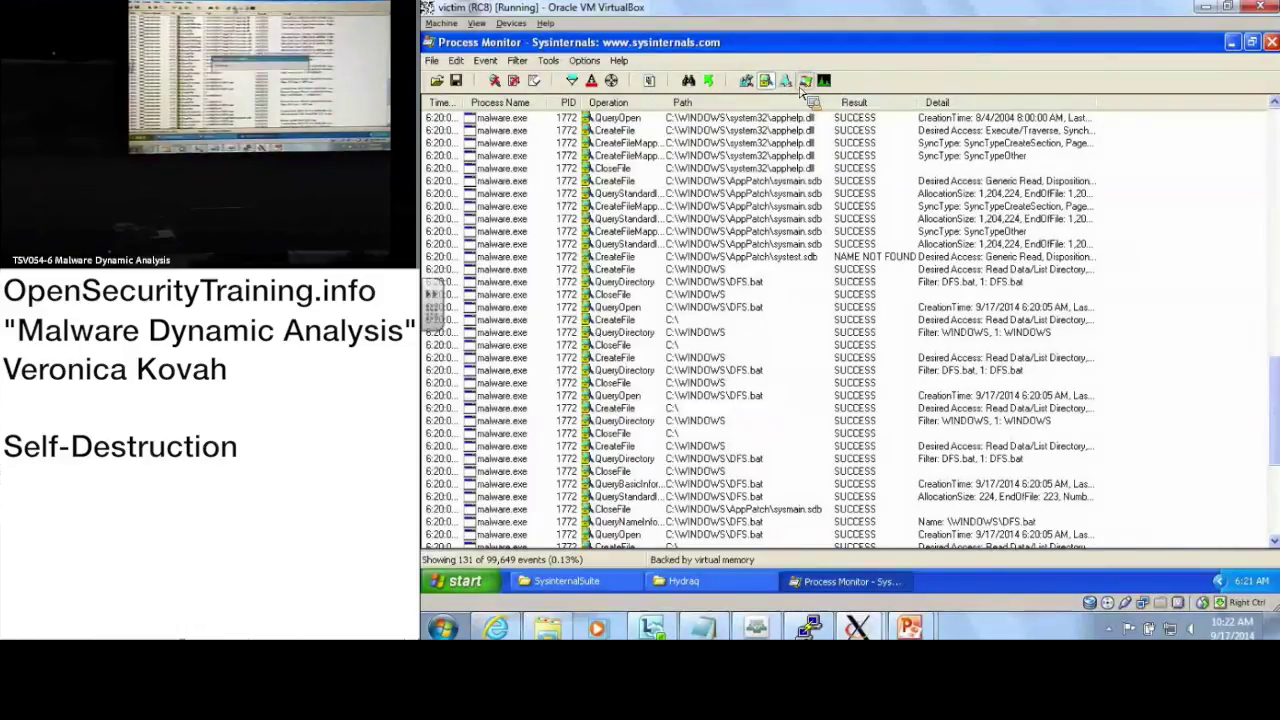
{"action": "left_click", "coordinate": [765, 80]}
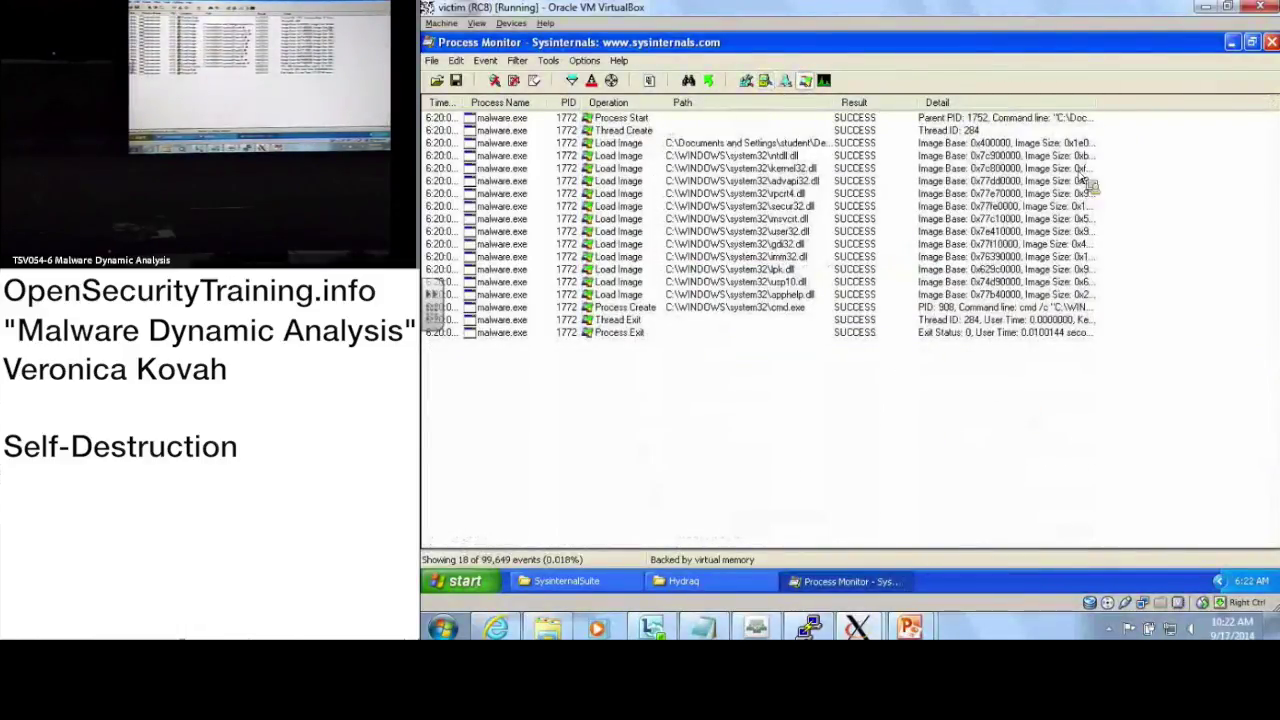
{"action": "left_click_drag", "start_coordinate": [1099, 104], "coordinate": [1203, 106]}
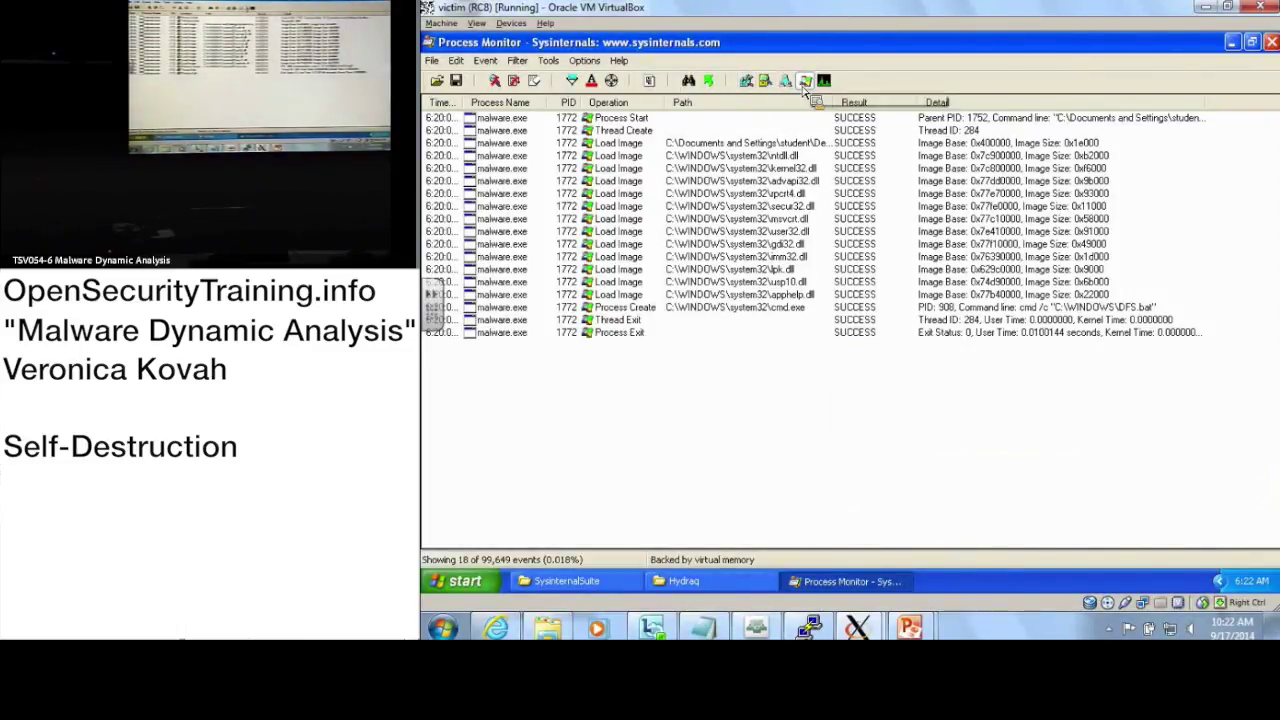
Step: Inspect the properties of the Process Create event for cmd.exe, highlighting its command line
{"action": "left_click", "coordinate": [622, 308]}
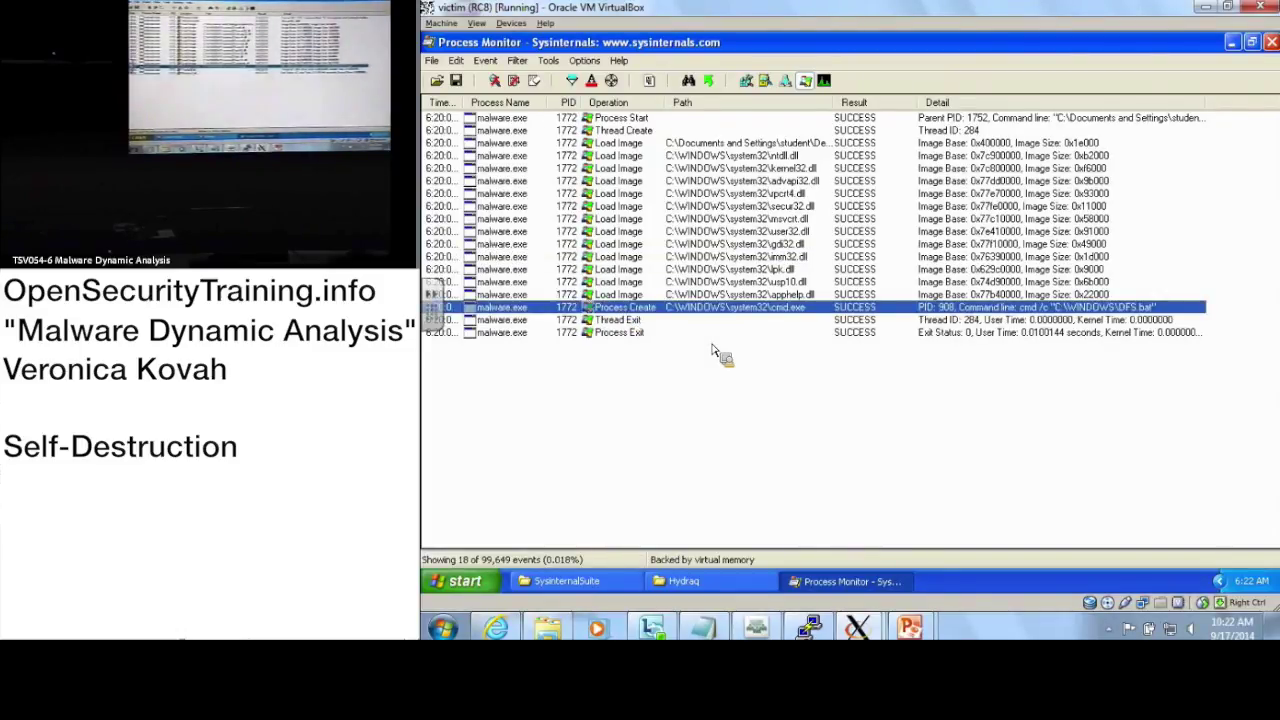
{"action": "double_click", "coordinate": [639, 313]}
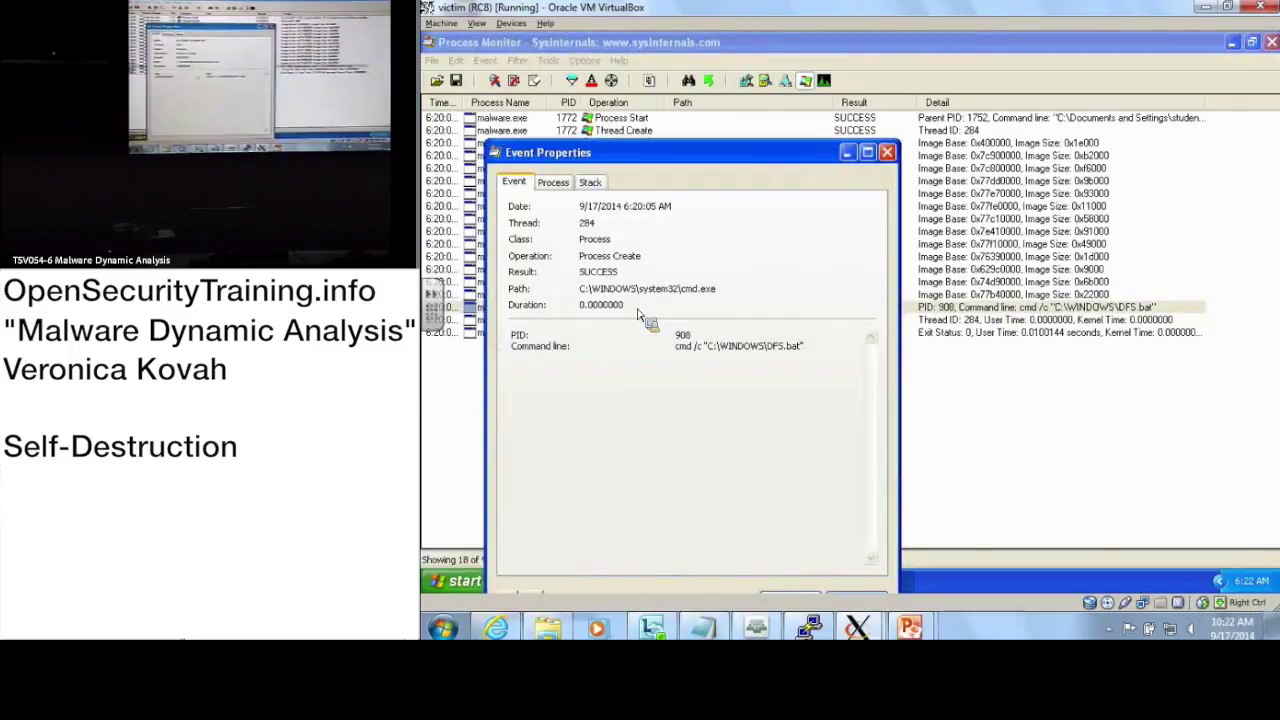
{"action": "left_click_drag", "start_coordinate": [678, 356], "coordinate": [814, 354]}
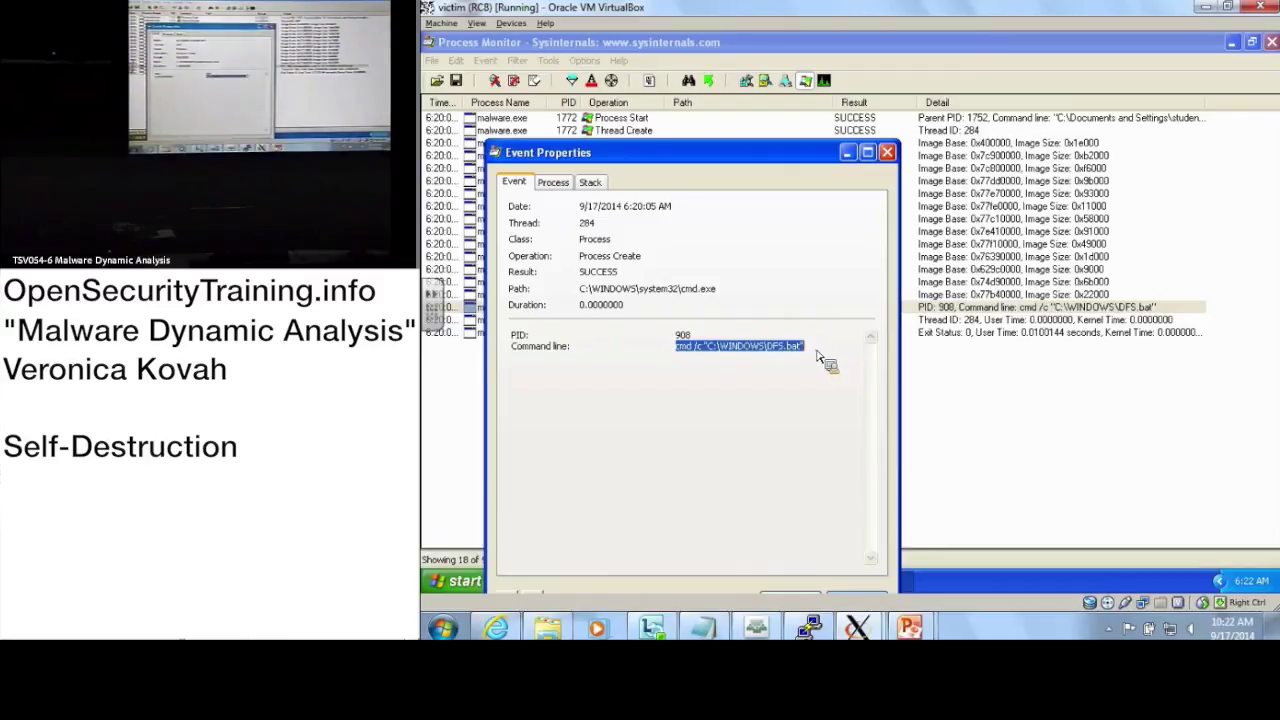
{"action": "left_click_drag", "start_coordinate": [703, 153], "coordinate": [805, 258]}
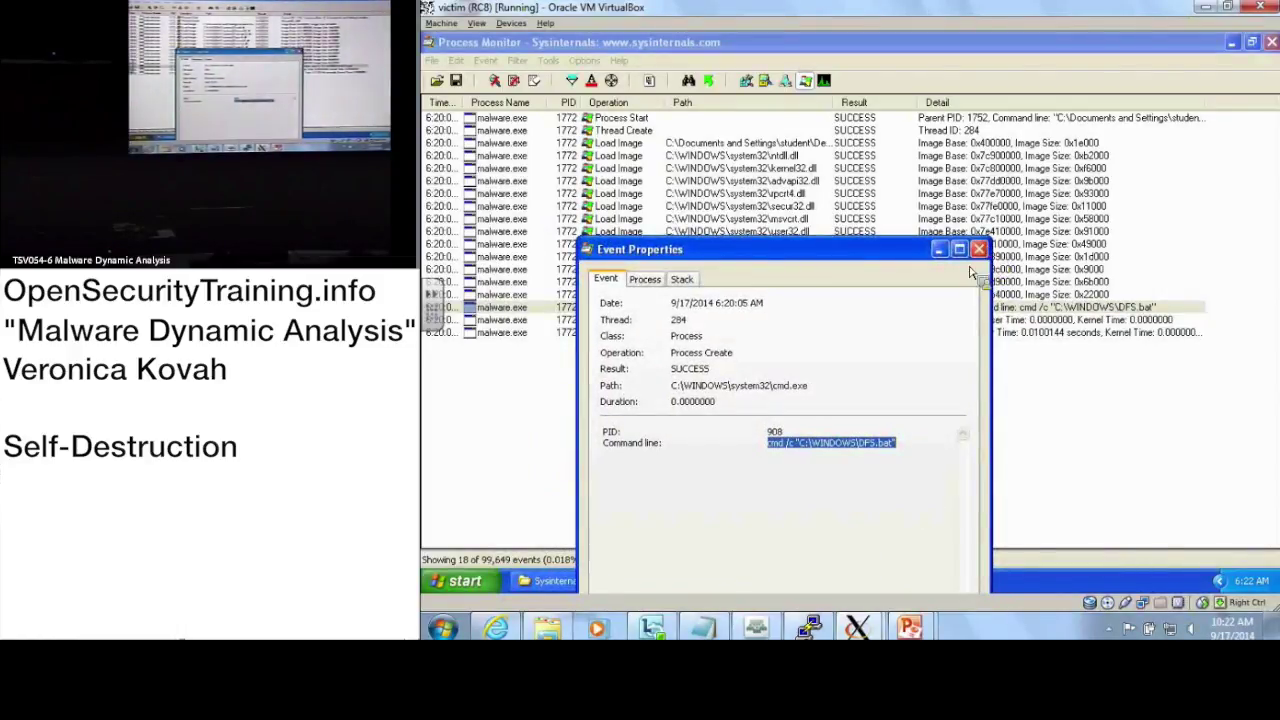
{"action": "left_click", "coordinate": [848, 449]}
{"action": "left_click_drag", "start_coordinate": [769, 453], "coordinate": [905, 453]}
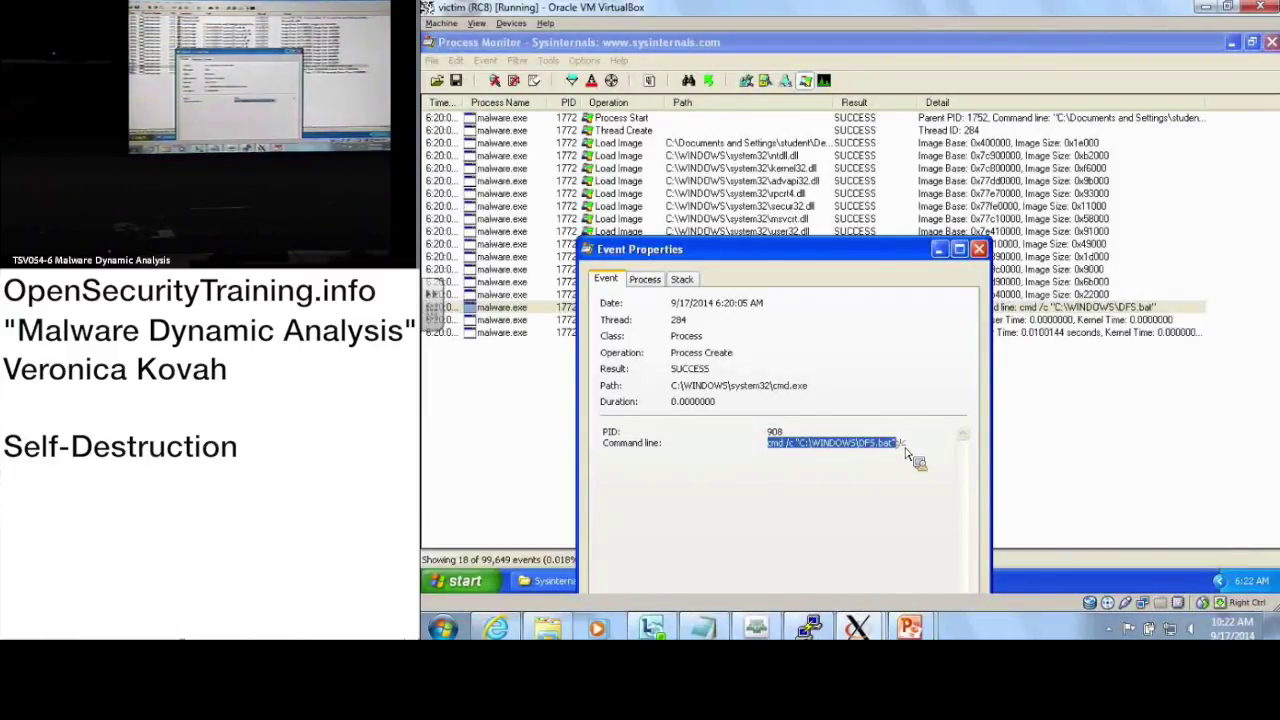
{"action": "left_click", "coordinate": [845, 462]}
{"action": "left_click_drag", "start_coordinate": [776, 455], "coordinate": [886, 452]}
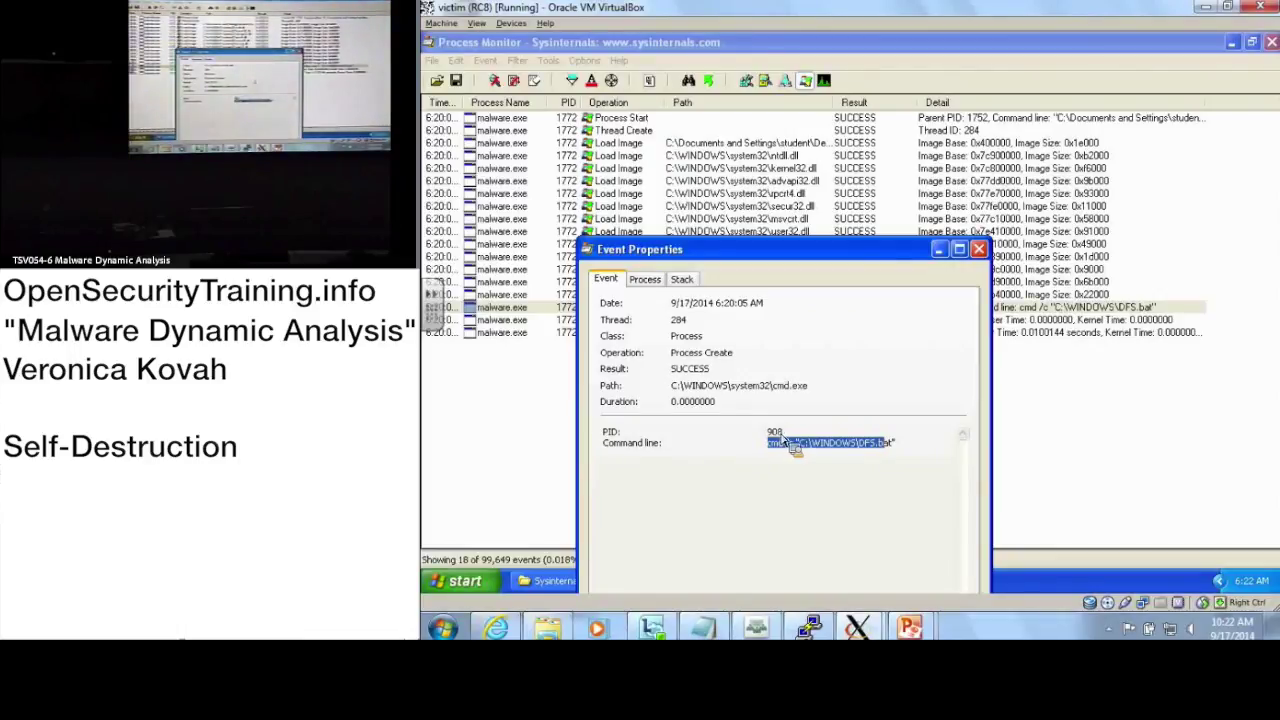
{"action": "left_click", "coordinate": [978, 248]}
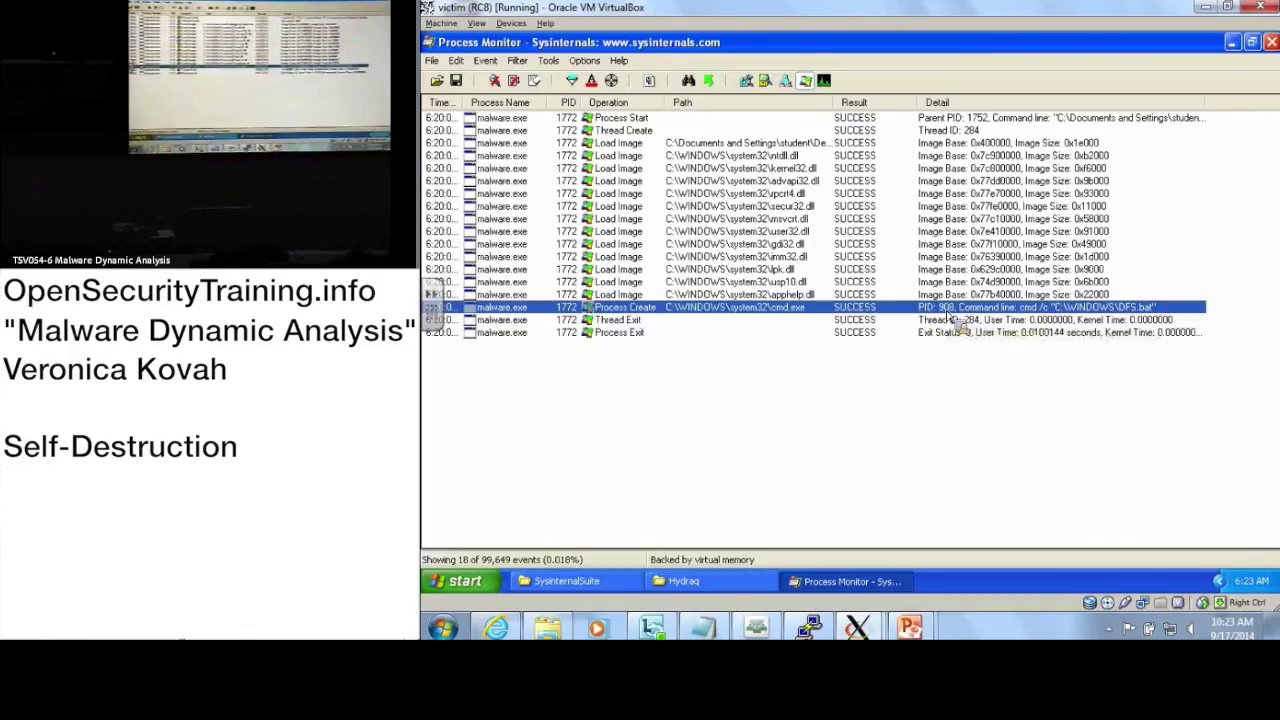
Step: Reopen the Process Create event's properties to check the command line and PID of the spawned cmd.exe process
{"action": "double_click", "coordinate": [963, 309]}
{"action": "left_click_drag", "start_coordinate": [896, 318], "coordinate": [785, 328]}
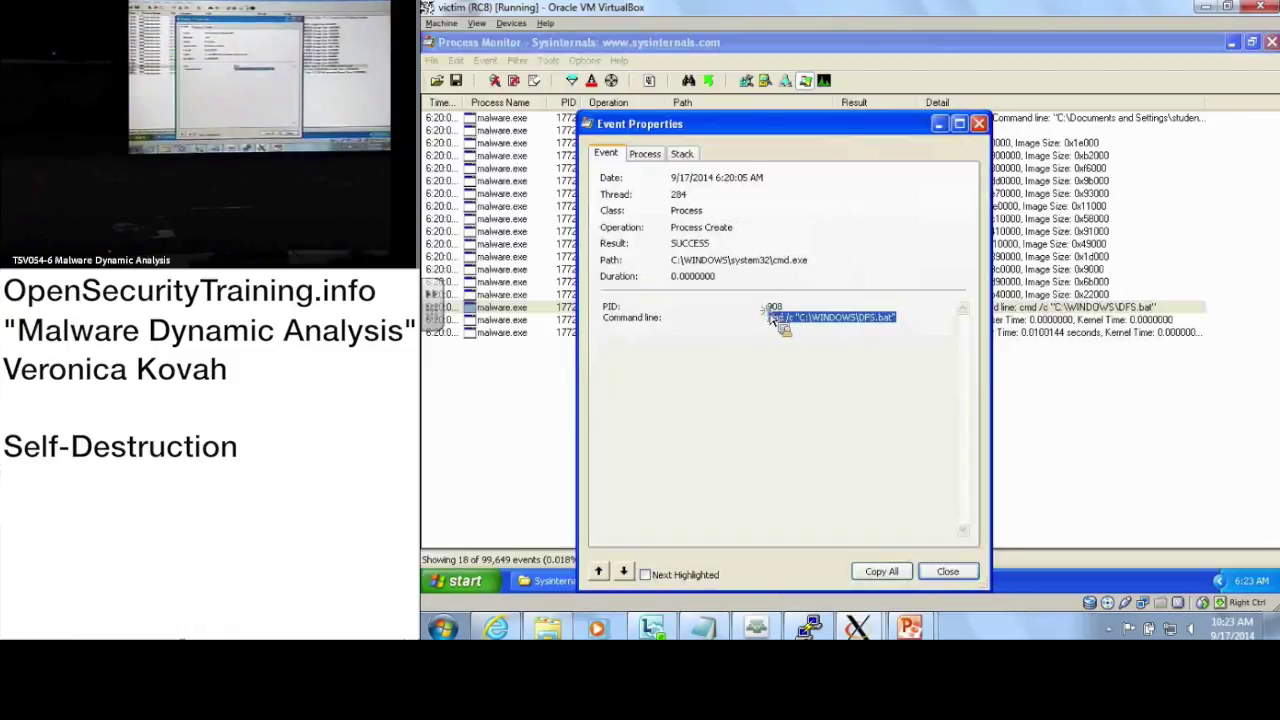
{"action": "double_click", "coordinate": [775, 306]}
{"action": "left_click", "coordinate": [862, 513]}
{"action": "left_click", "coordinate": [948, 573]}
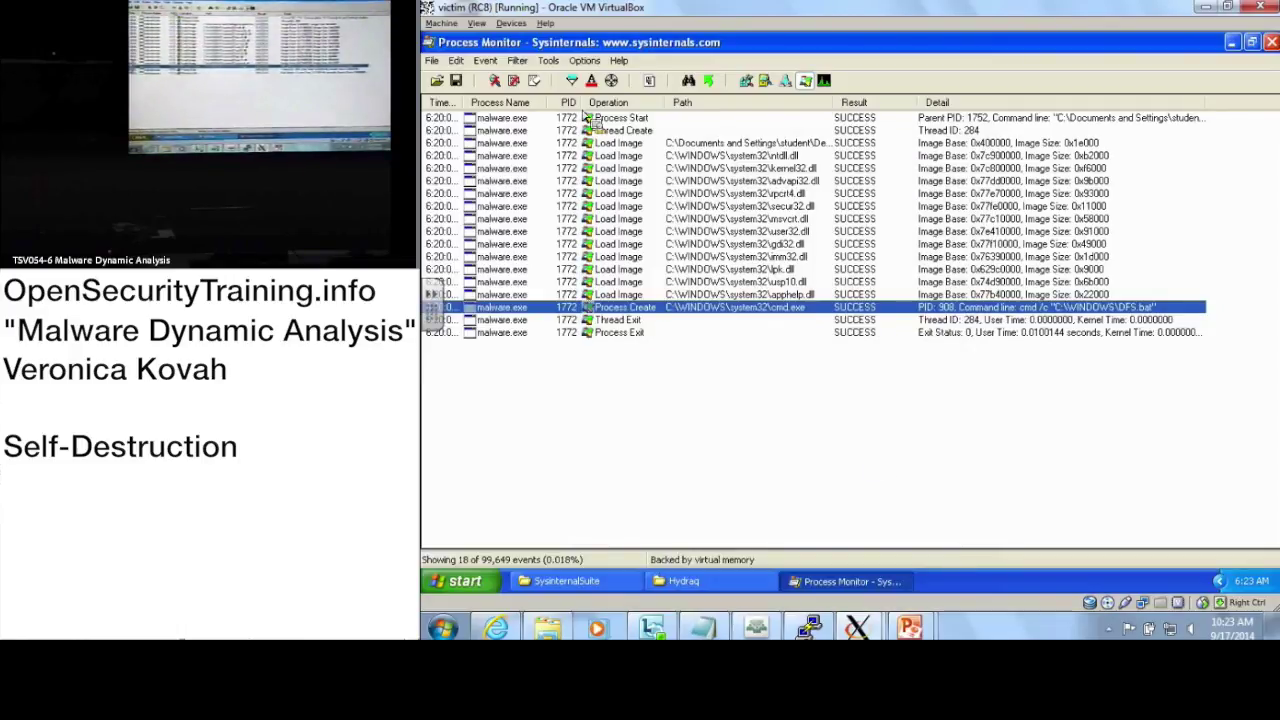
Step: Remove the filter rule that includes entries whose Process Name is malware.exe
{"action": "left_click", "coordinate": [572, 80]}
{"action": "left_click", "coordinate": [562, 199]}
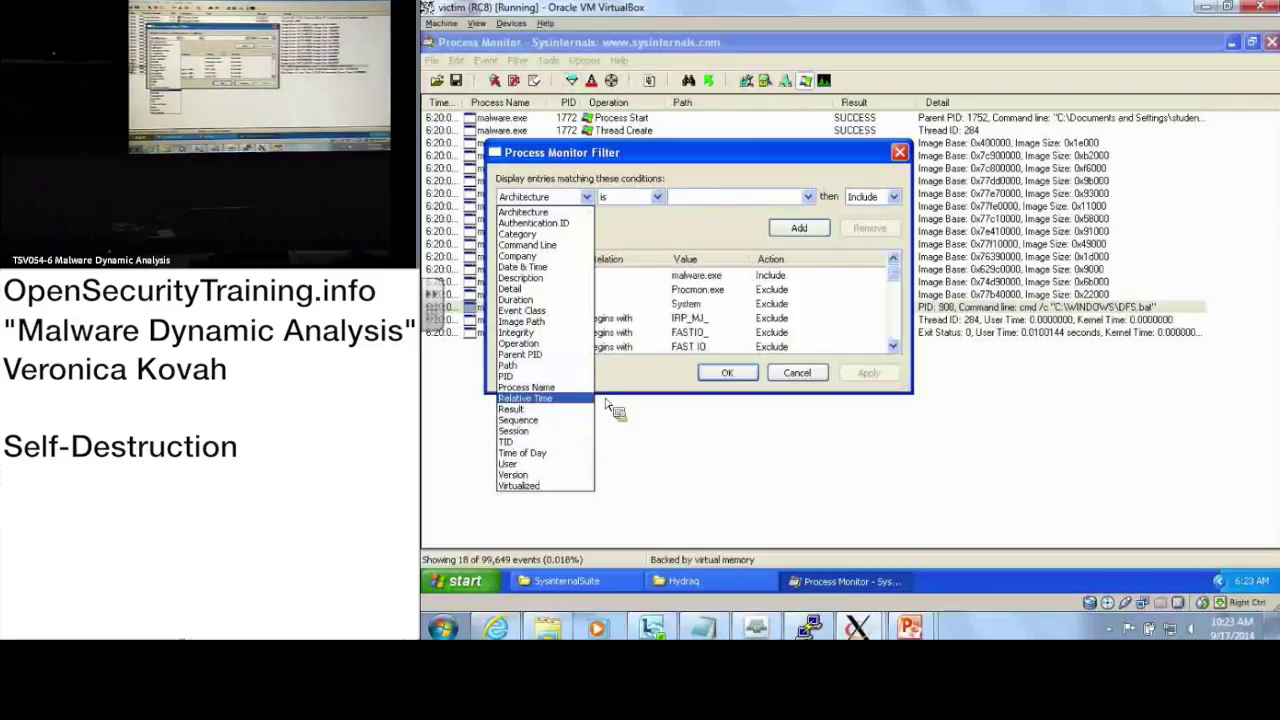
{"action": "left_click", "coordinate": [733, 248]}
{"action": "left_click", "coordinate": [585, 278]}
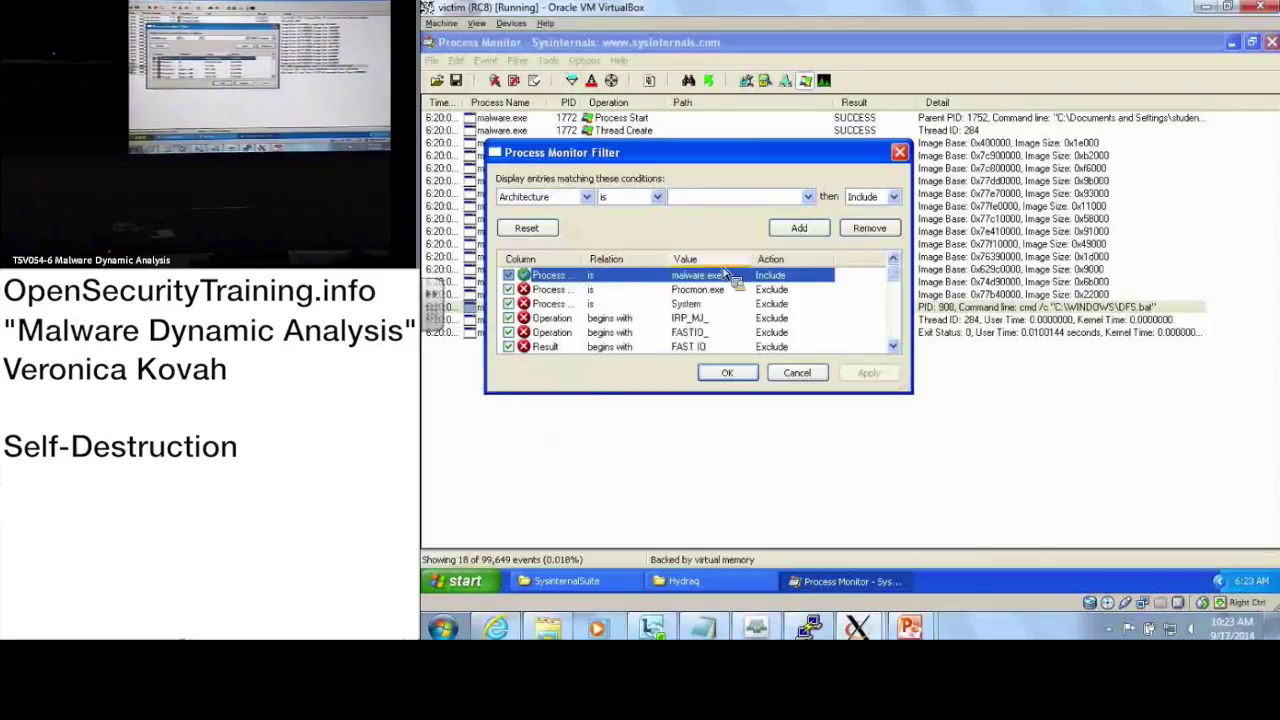
{"action": "left_click", "coordinate": [862, 232]}
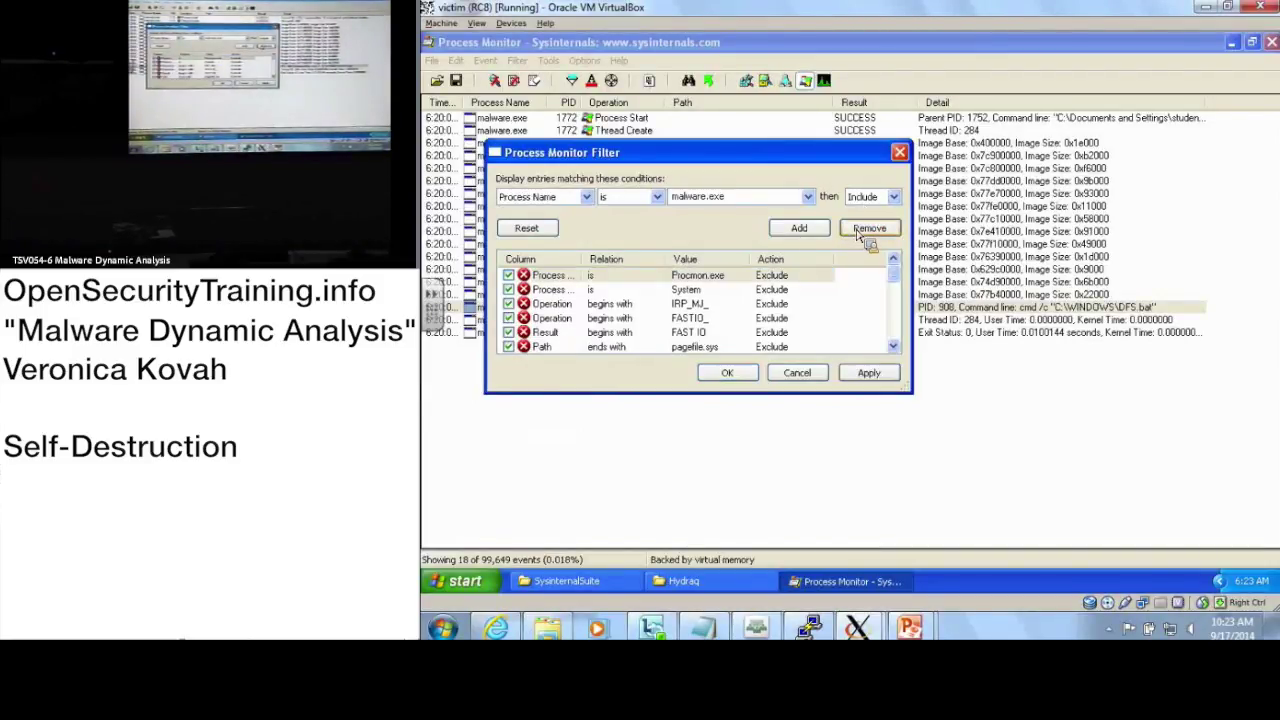
Step: Add and apply a filter rule that includes entries whose PID is 908
{"action": "left_click", "coordinate": [586, 197]}
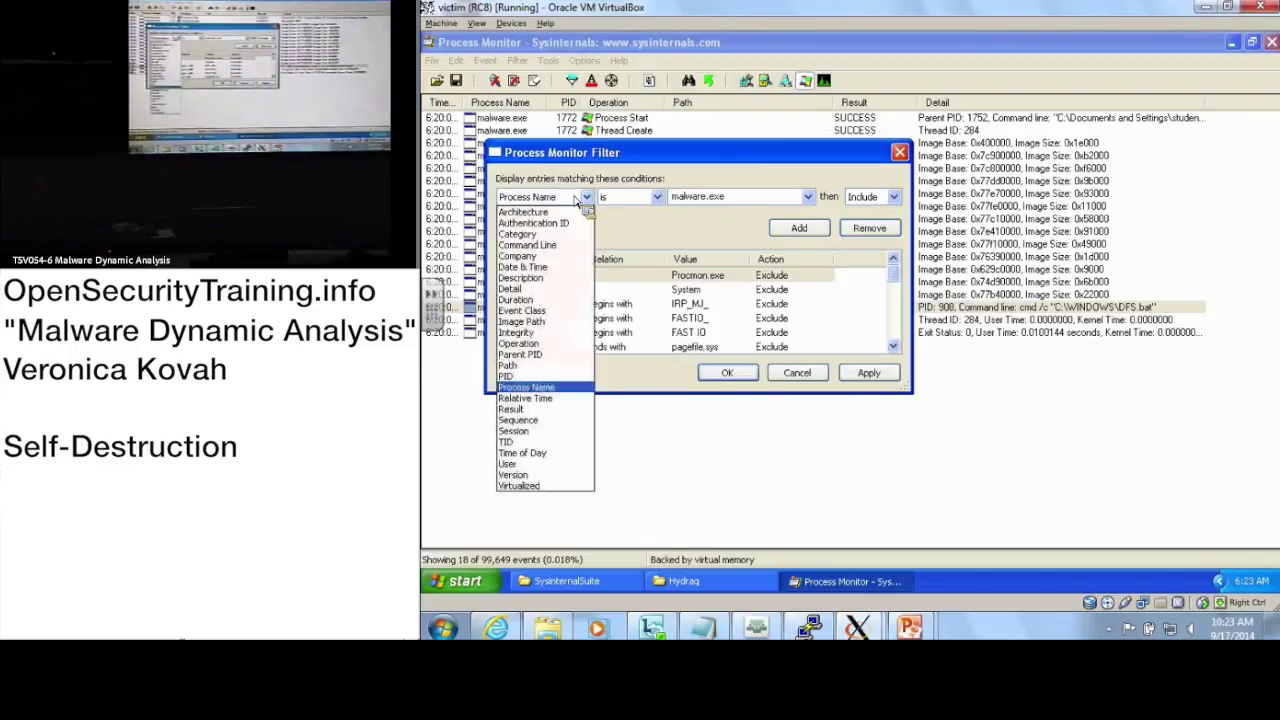
{"action": "left_click", "coordinate": [562, 377]}
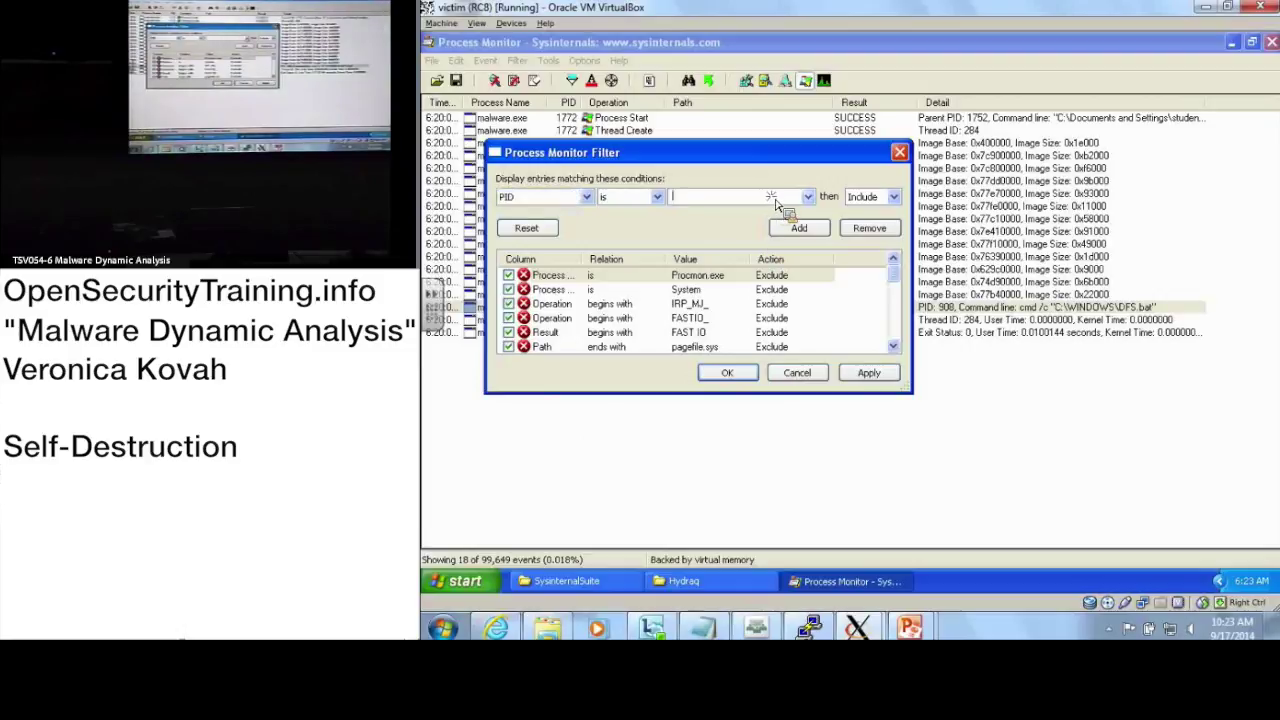
{"action": "left_click", "coordinate": [806, 197]}
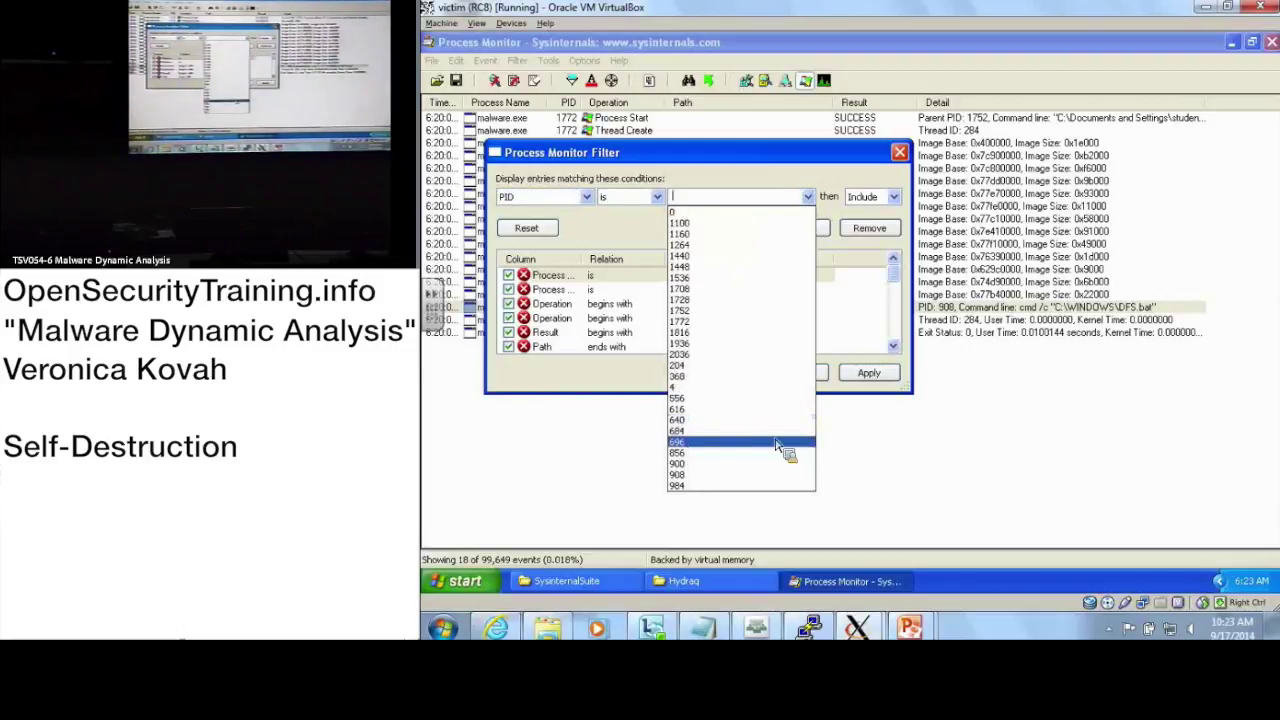
{"action": "left_click", "coordinate": [758, 476]}
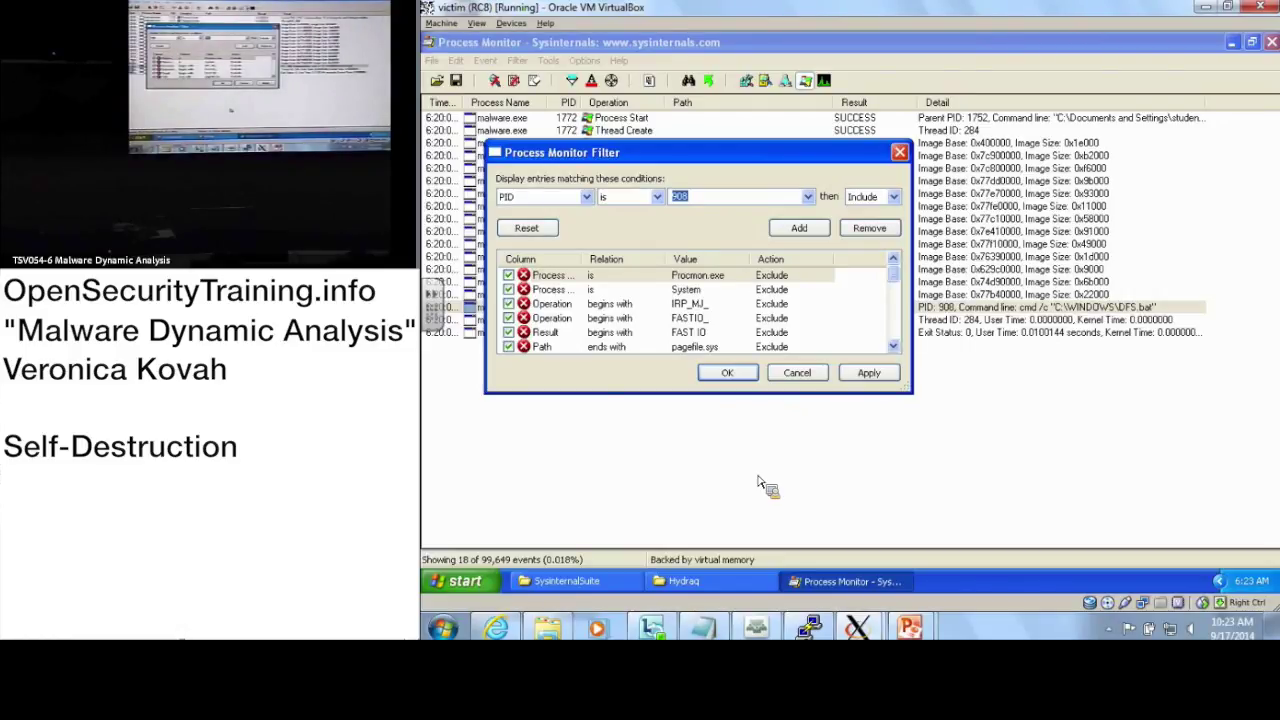
{"action": "left_click", "coordinate": [799, 229]}
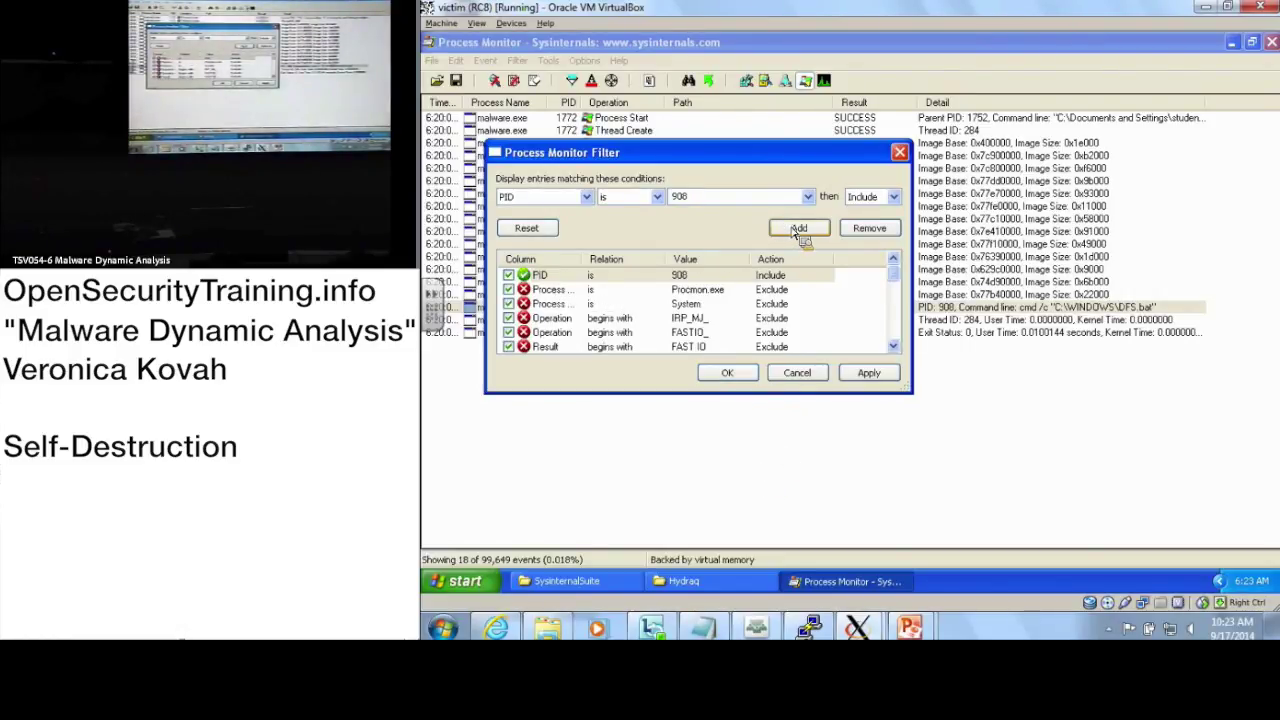
{"action": "left_click", "coordinate": [740, 374]}
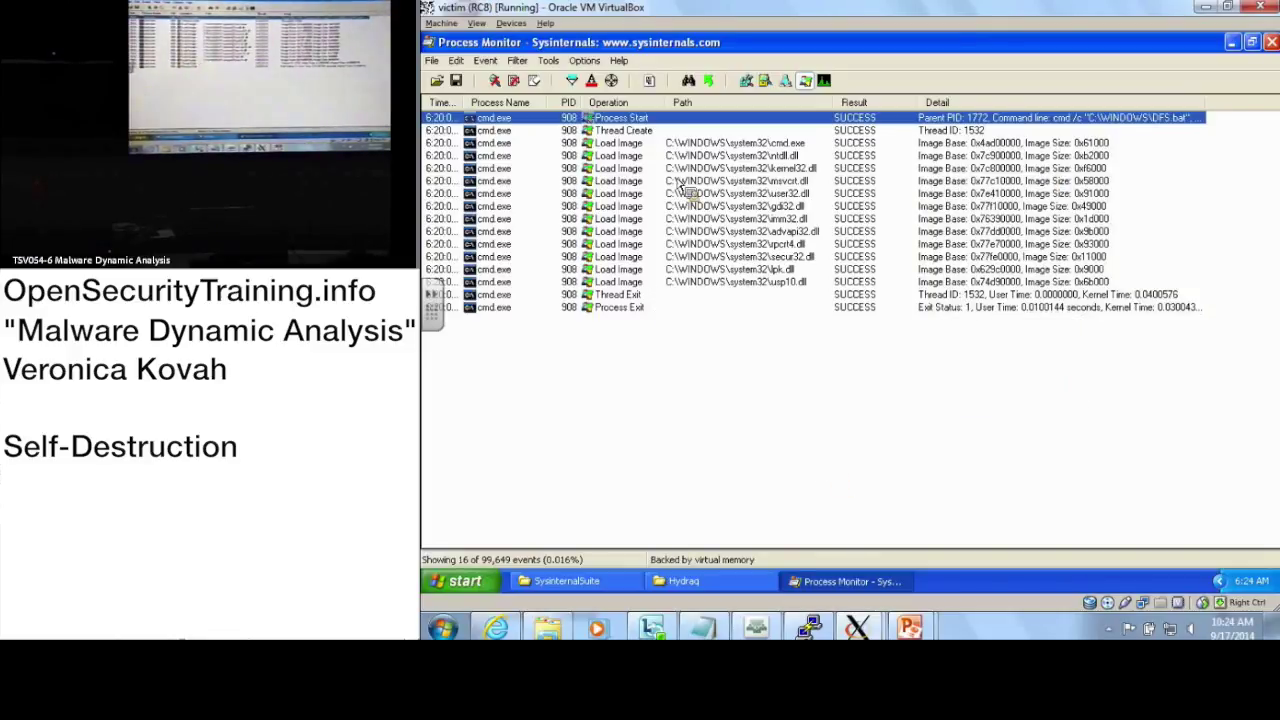
Step: Show only file system events for the cmd.exe process and examine those at the end of the capture
{"action": "left_click", "coordinate": [765, 80]}
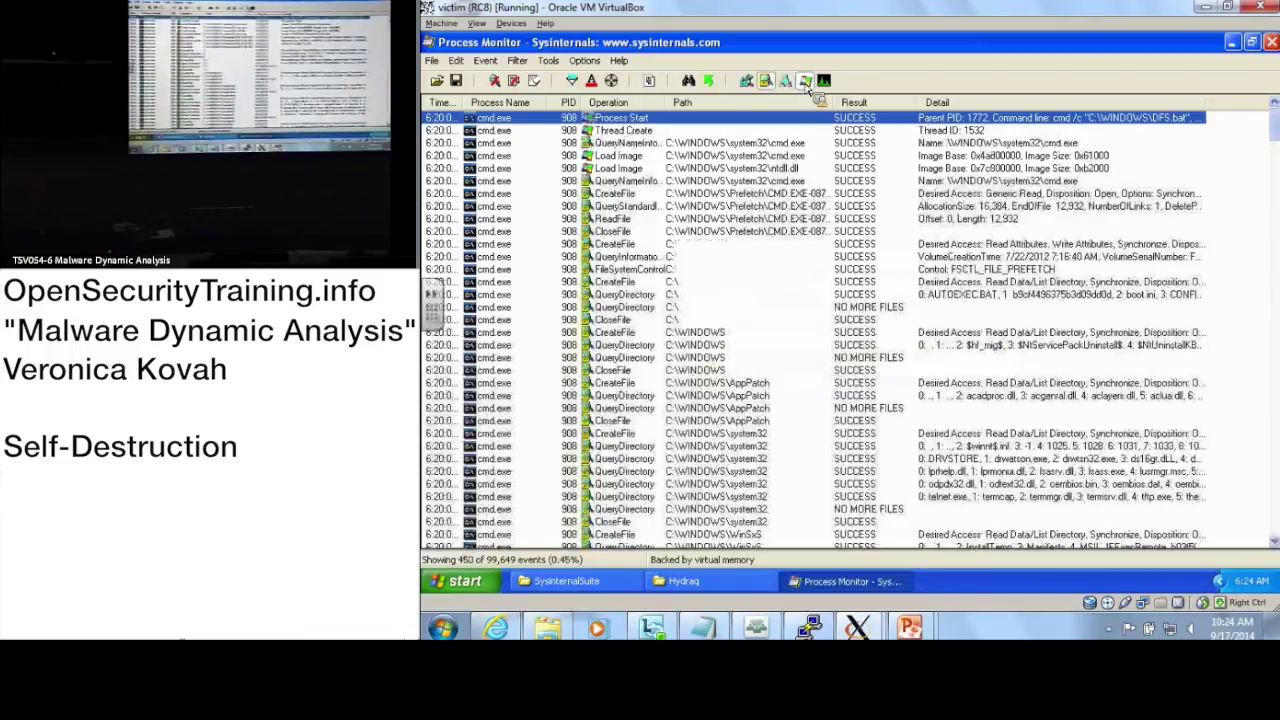
{"action": "left_click", "coordinate": [805, 80]}
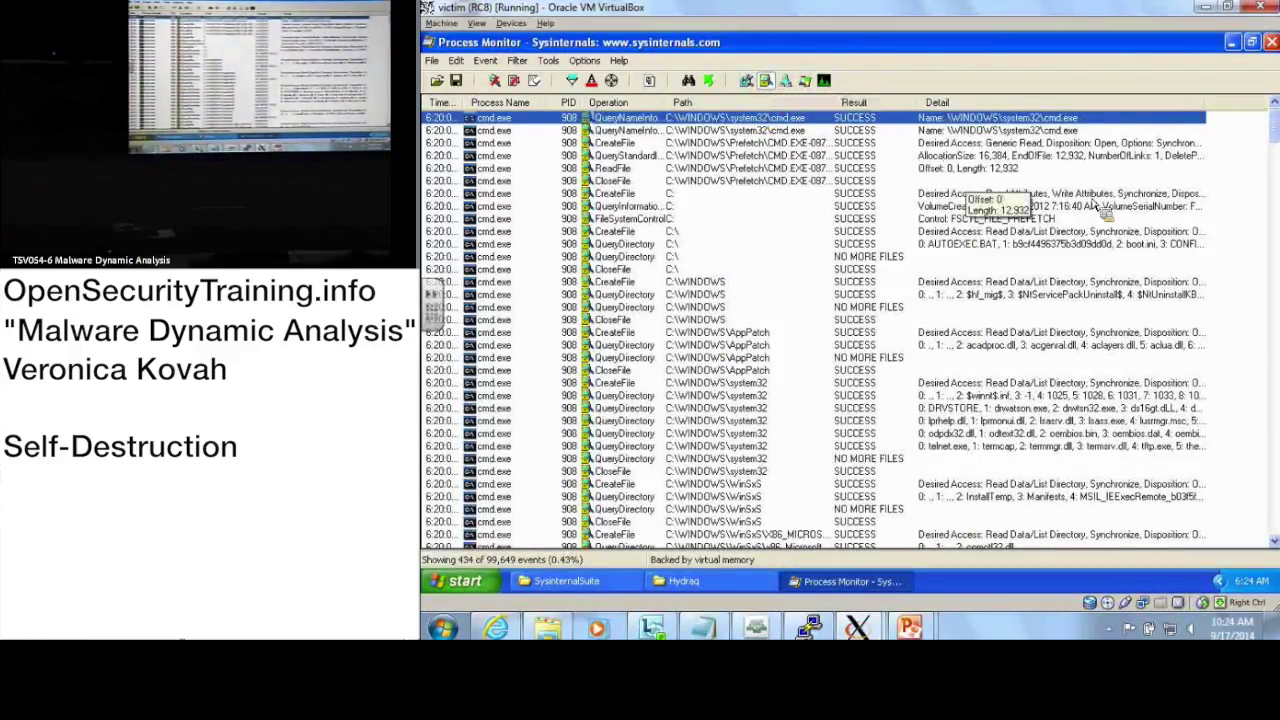
{"action": "left_click_drag", "start_coordinate": [1271, 158], "coordinate": [1275, 511]}
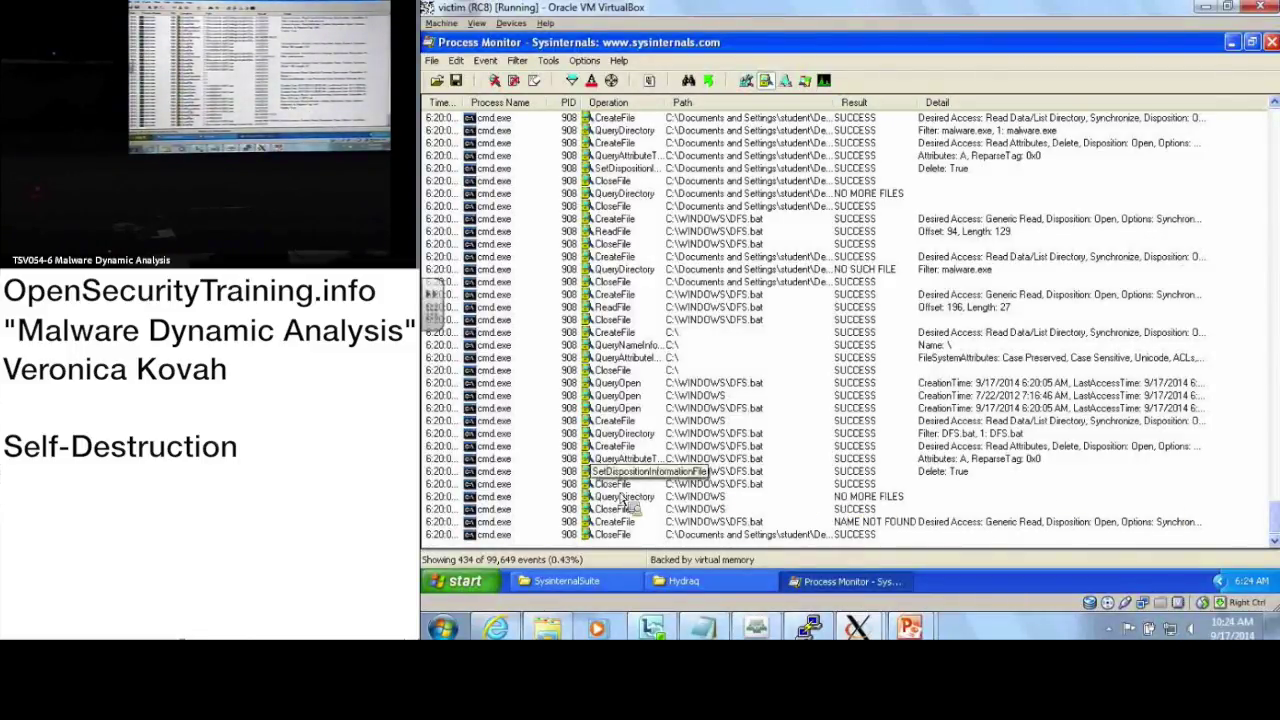
Step: Inspect the event, process and stack details of the SetDispositionInformationFile operation on C:\WINDOWS\DFS.bat, highlighting its path
{"action": "left_click", "coordinate": [636, 472]}
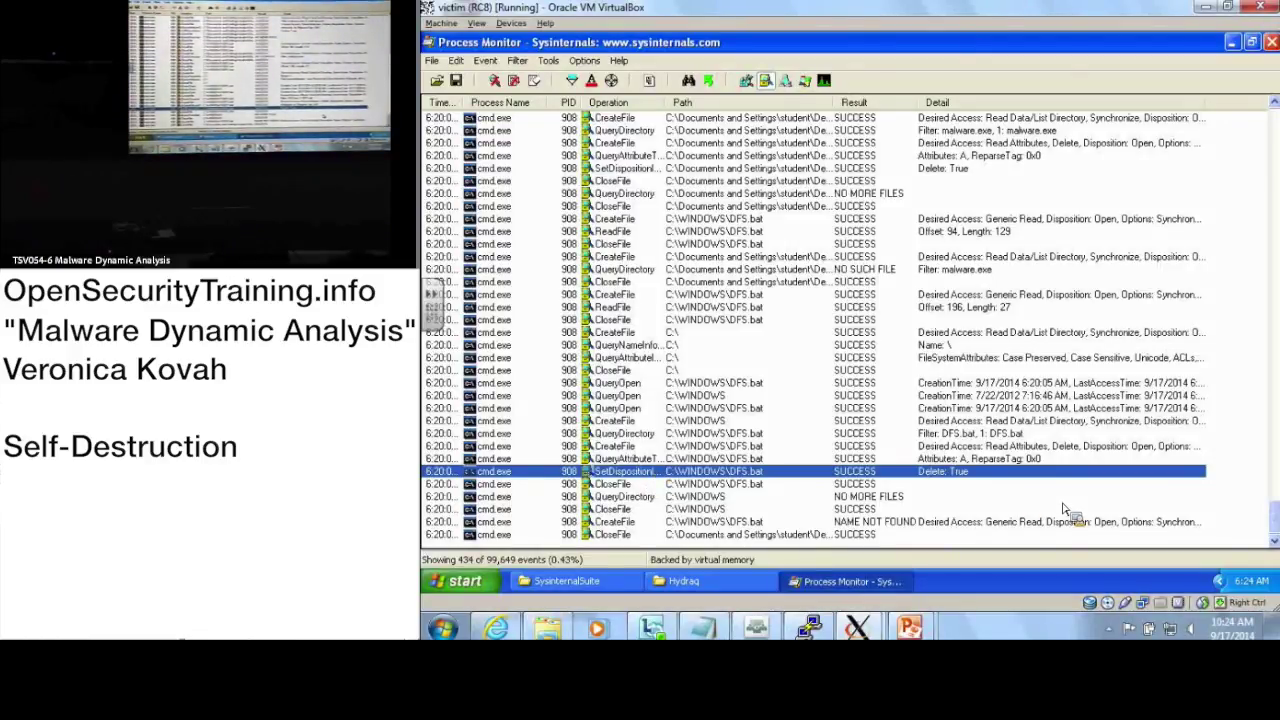
{"action": "double_click", "coordinate": [895, 473]}
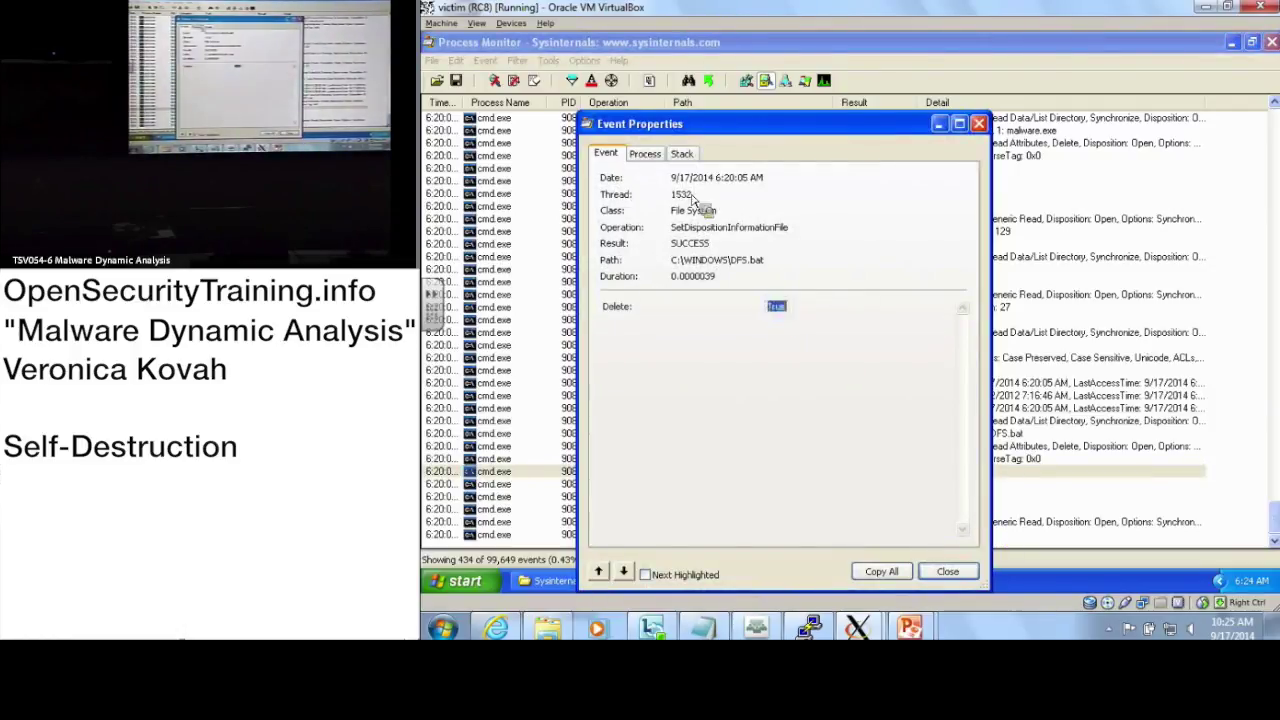
{"action": "left_click", "coordinate": [646, 155]}
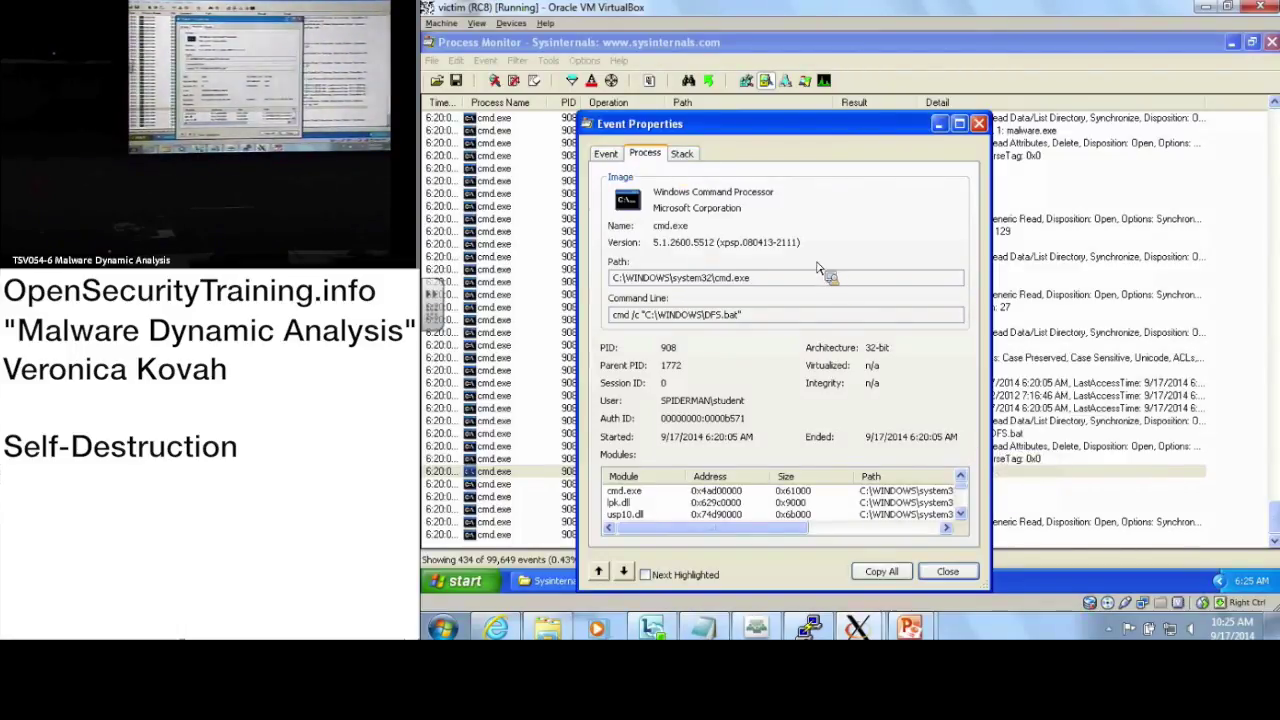
{"action": "left_click", "coordinate": [684, 156]}
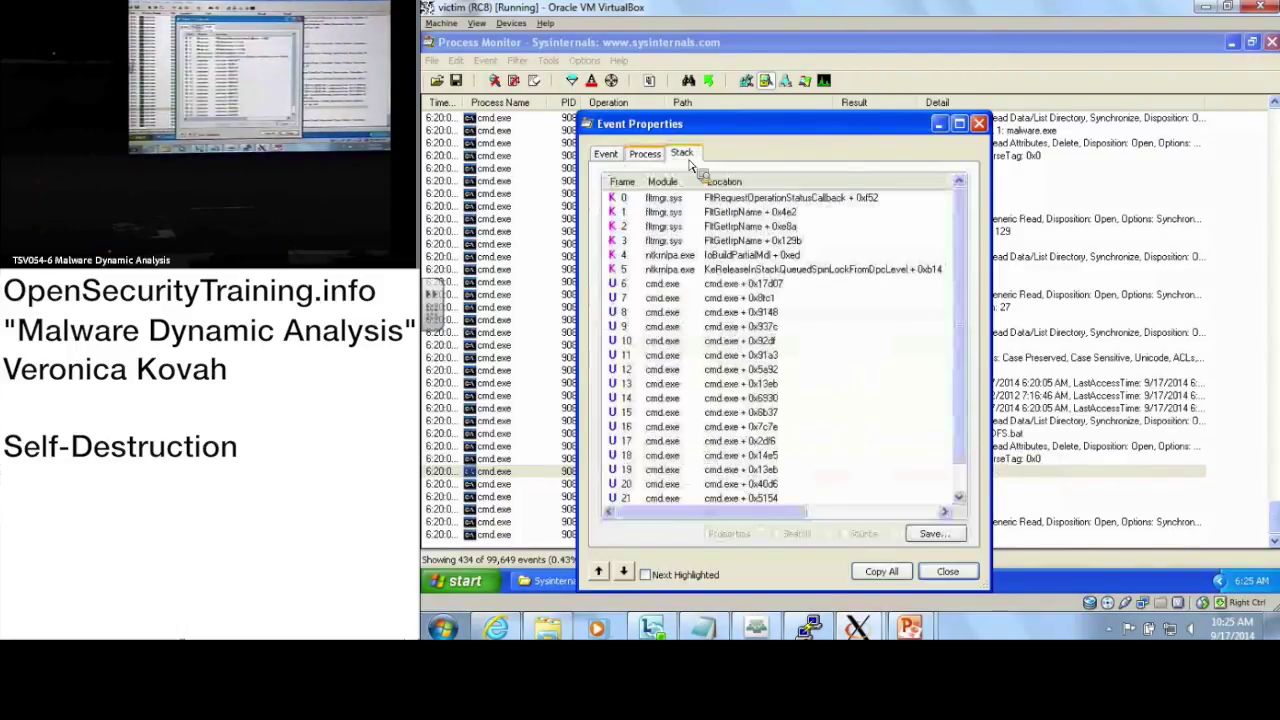
{"action": "left_click", "coordinate": [616, 157]}
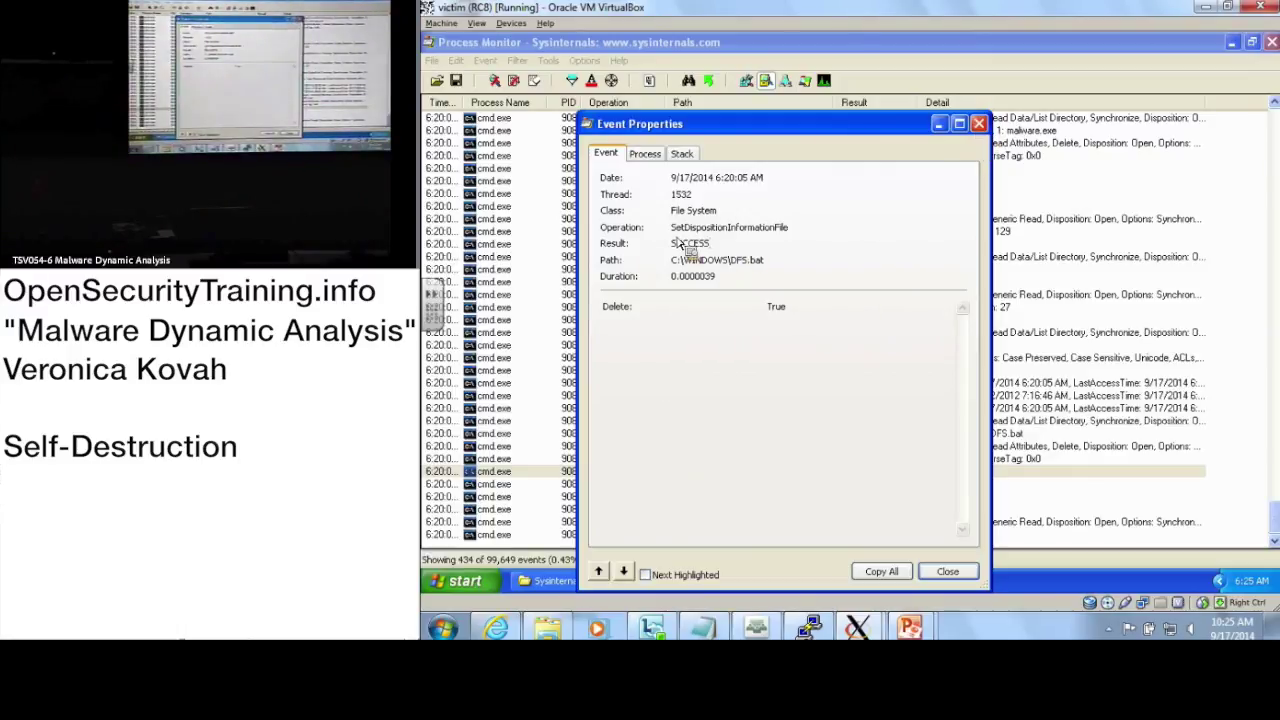
{"action": "left_click_drag", "start_coordinate": [672, 260], "coordinate": [772, 263]}
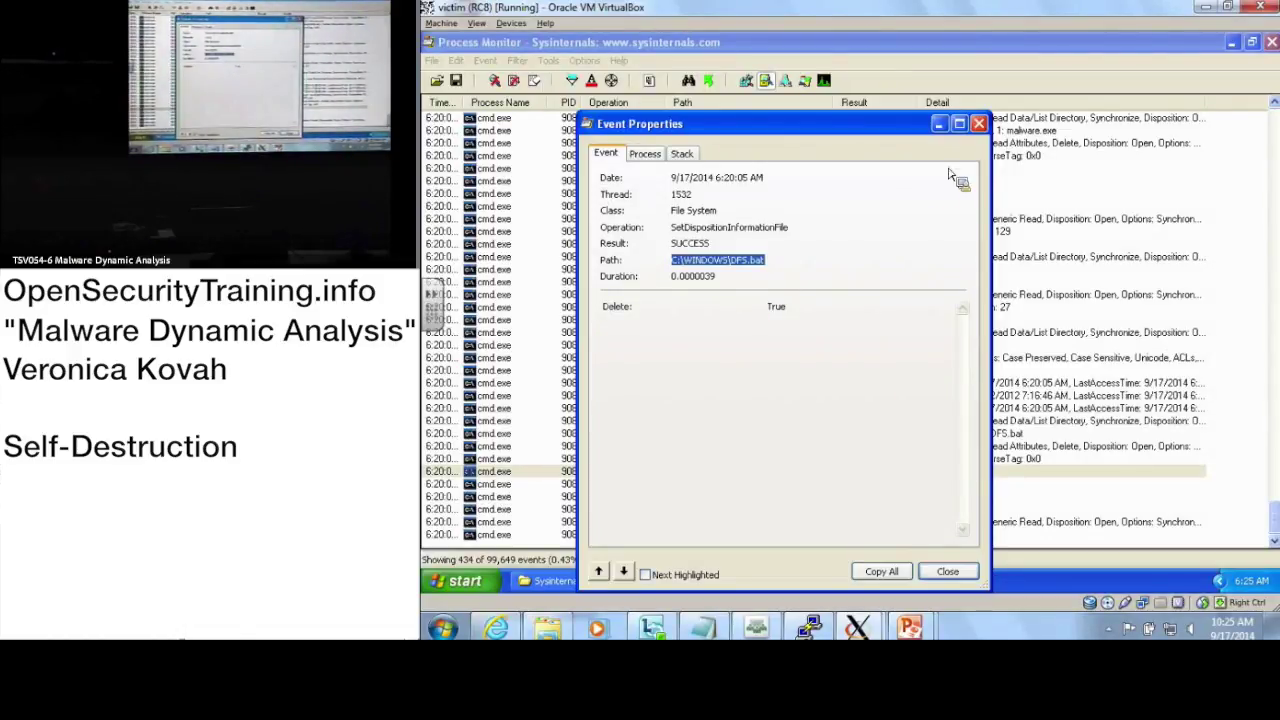
{"action": "left_click", "coordinate": [979, 123]}
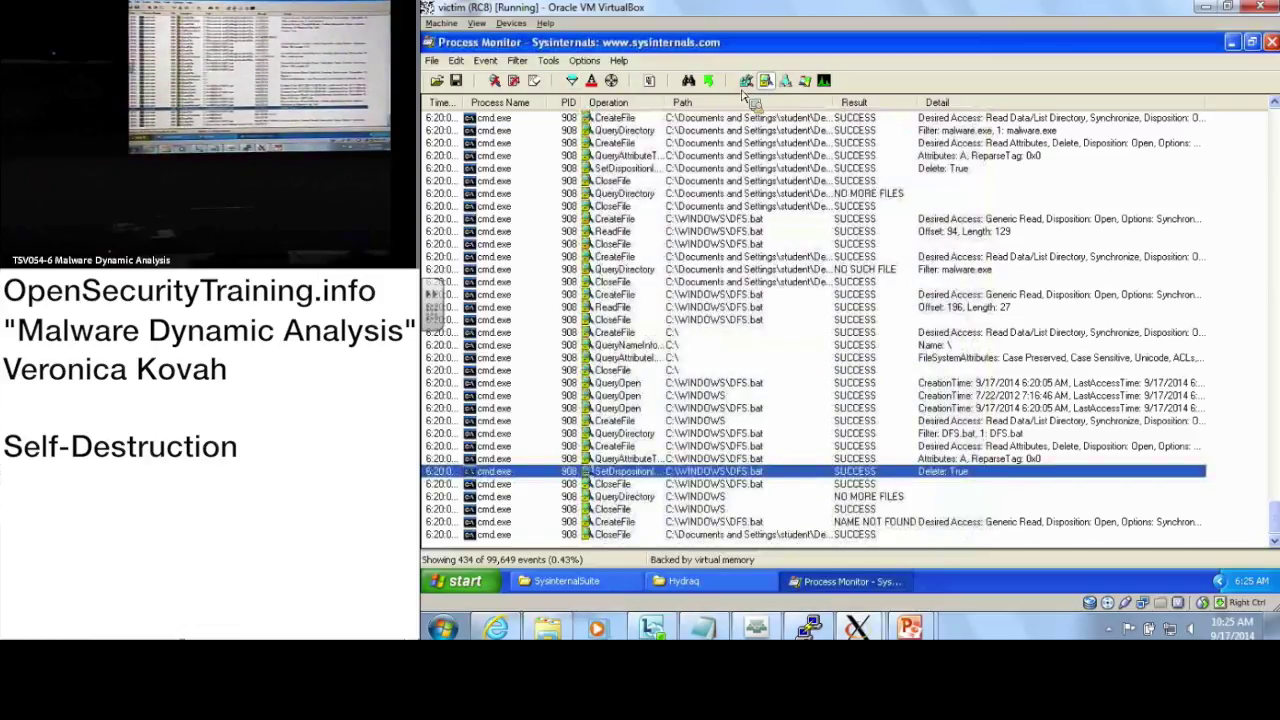
Step: Add and apply a filter rule that includes entries whose Operation is SetDispositionInformationFile
{"action": "left_click", "coordinate": [572, 81]}
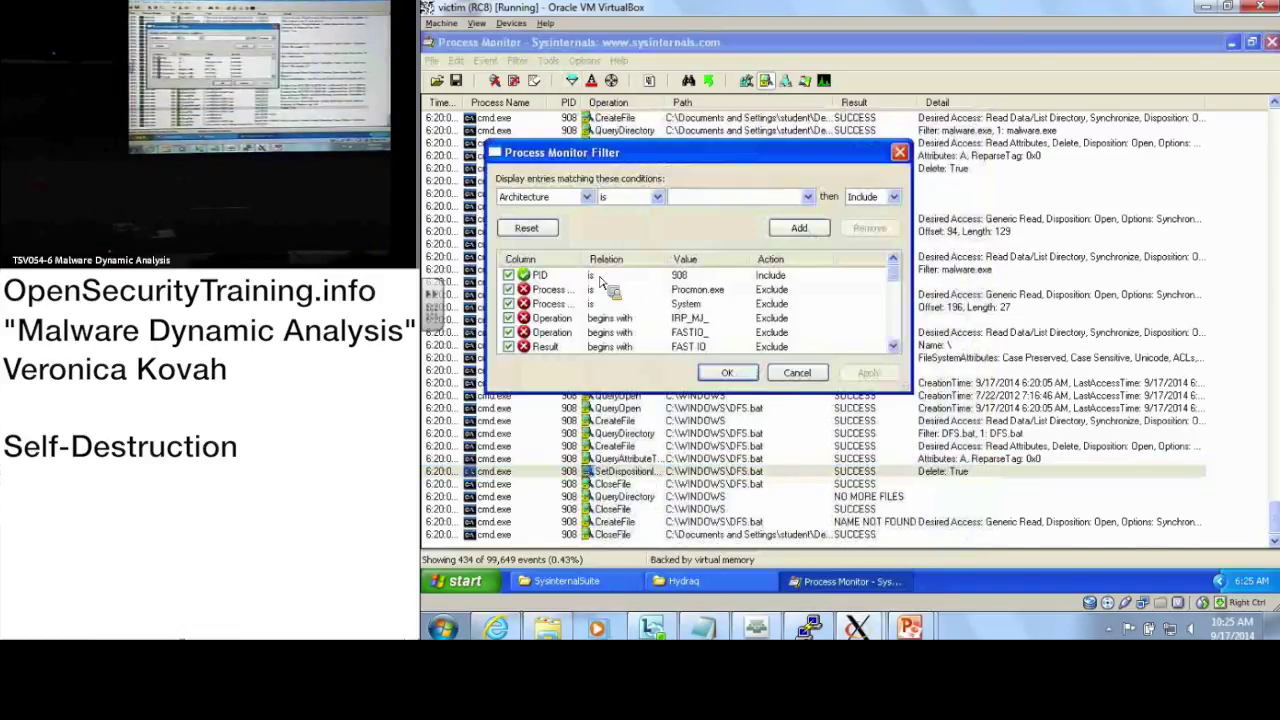
{"action": "left_click", "coordinate": [586, 197]}
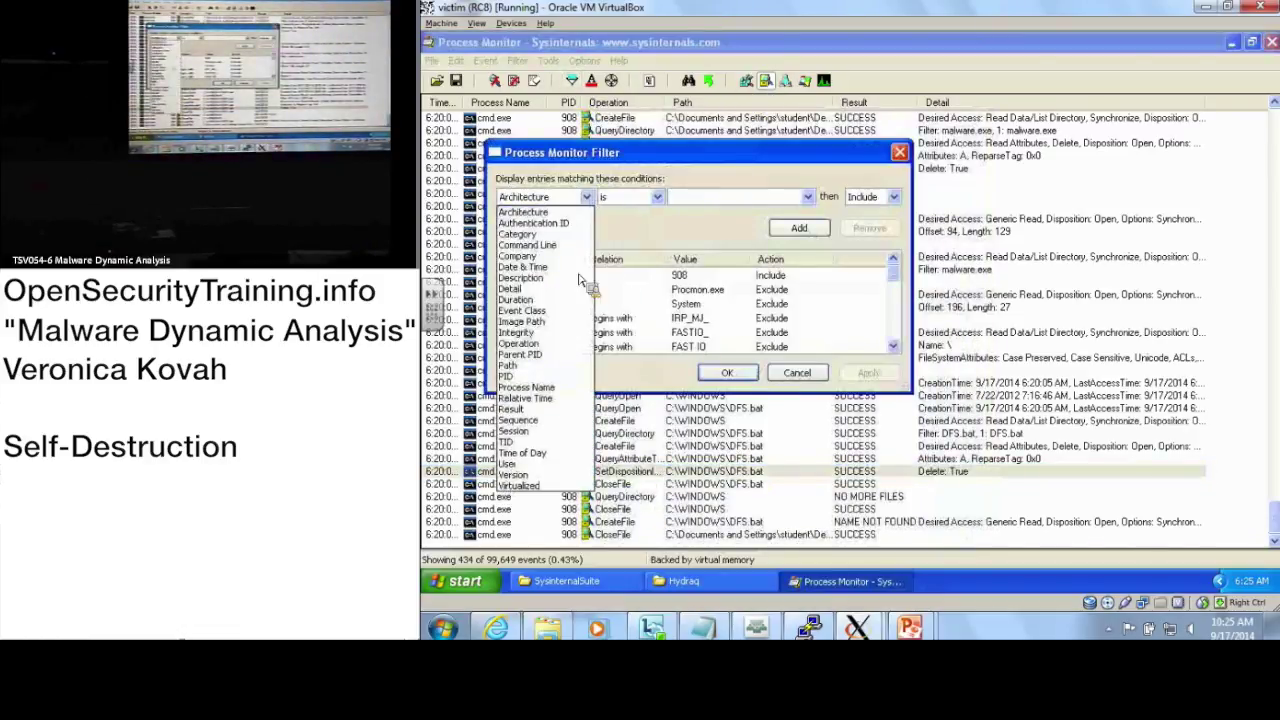
{"action": "left_click", "coordinate": [575, 343]}
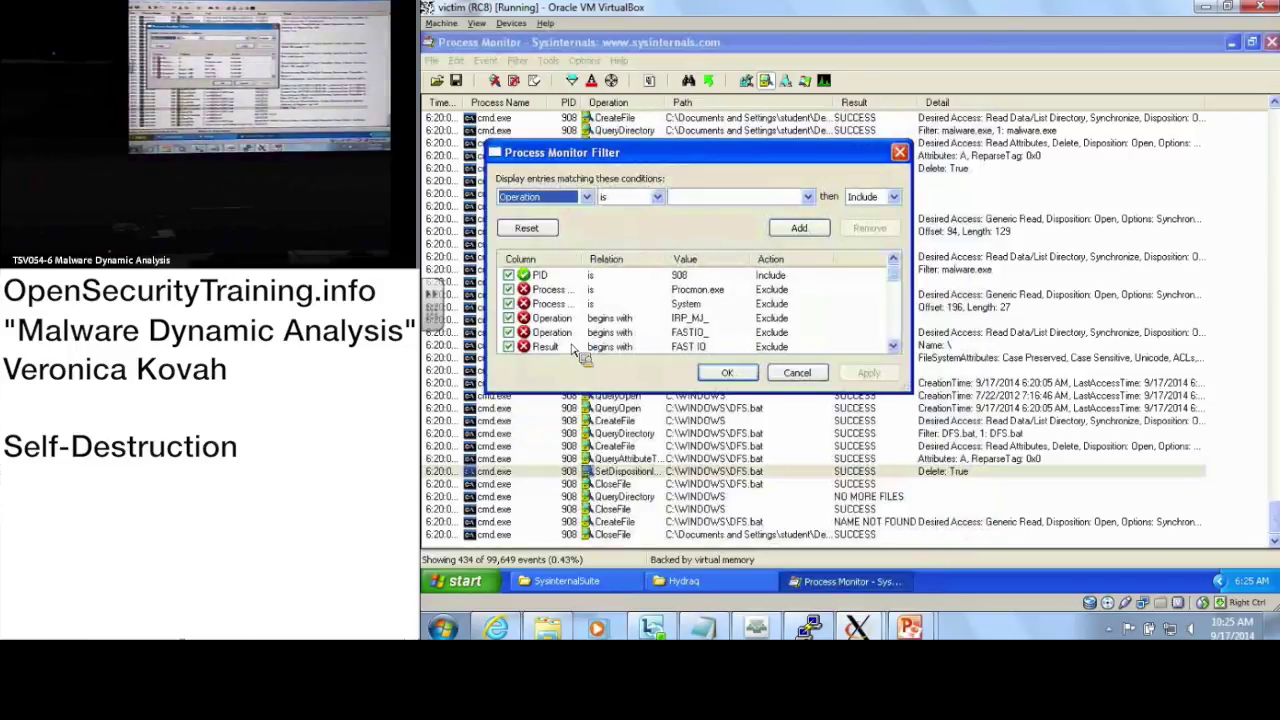
{"action": "left_click", "coordinate": [807, 197]}
{"action": "type", "text": "se"}
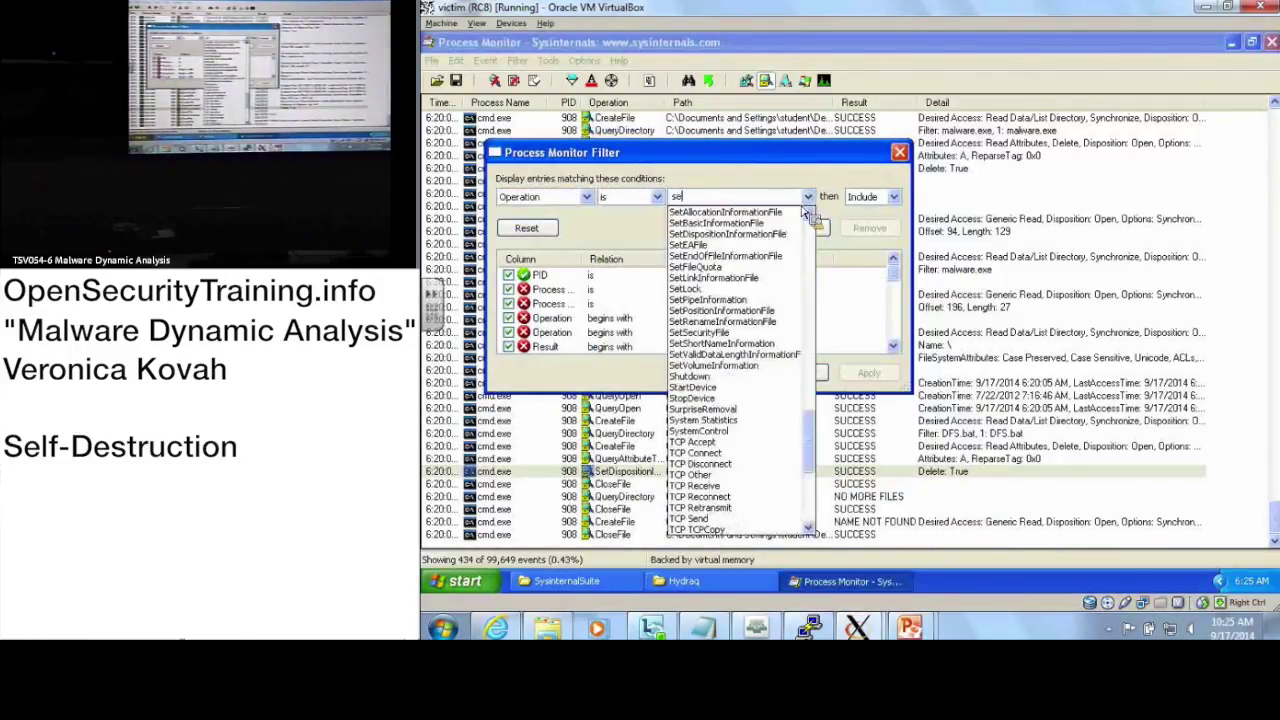
{"action": "left_click", "coordinate": [772, 234]}
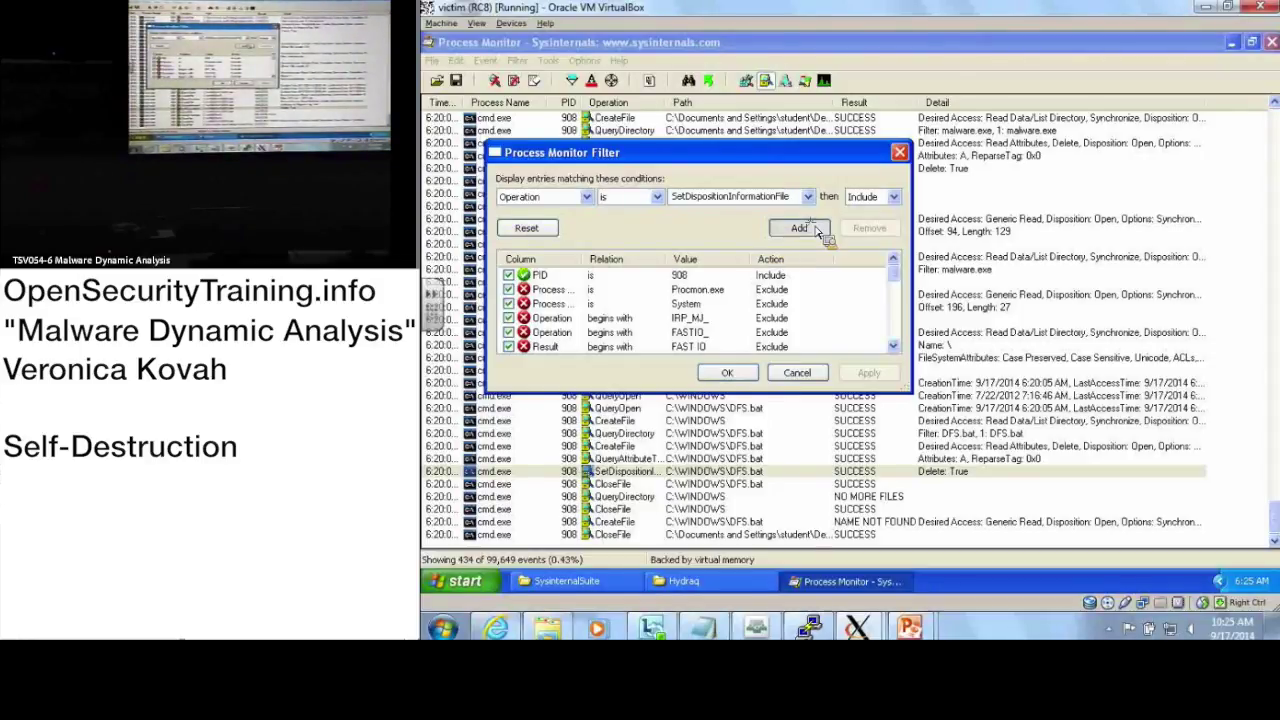
{"action": "left_click", "coordinate": [812, 229]}
{"action": "left_click", "coordinate": [869, 373]}
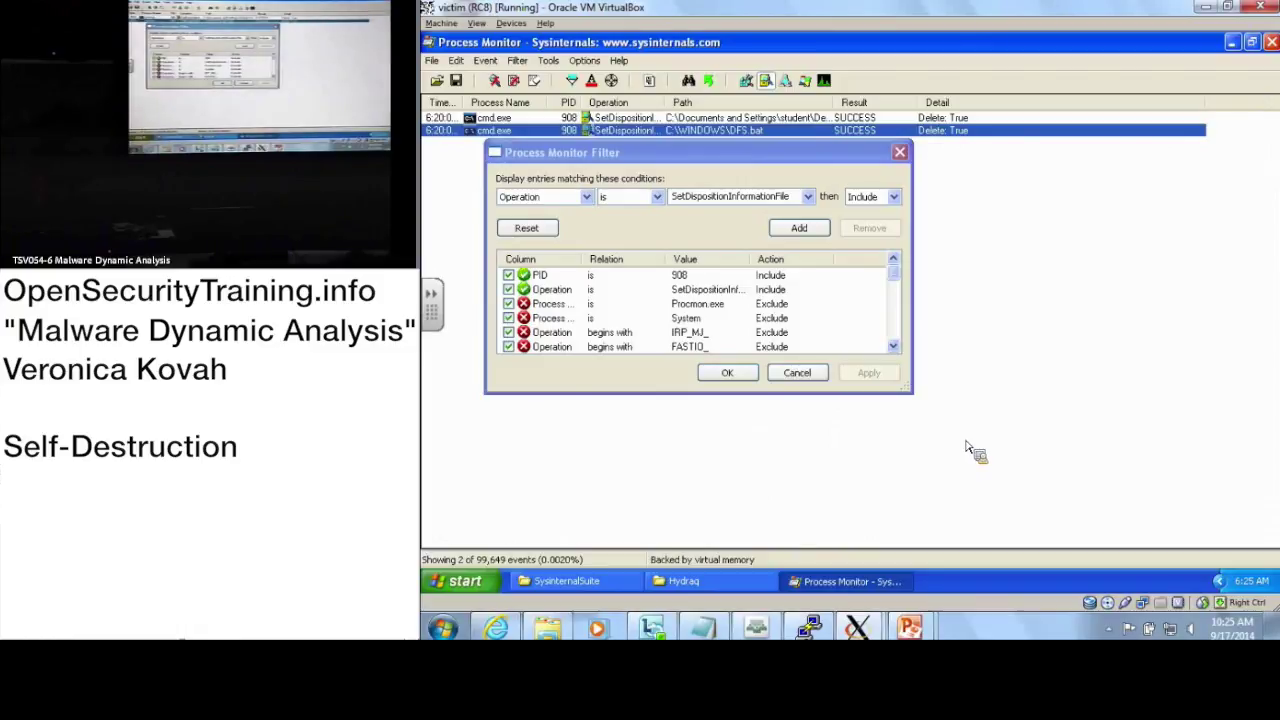
{"action": "left_click", "coordinate": [745, 374]}
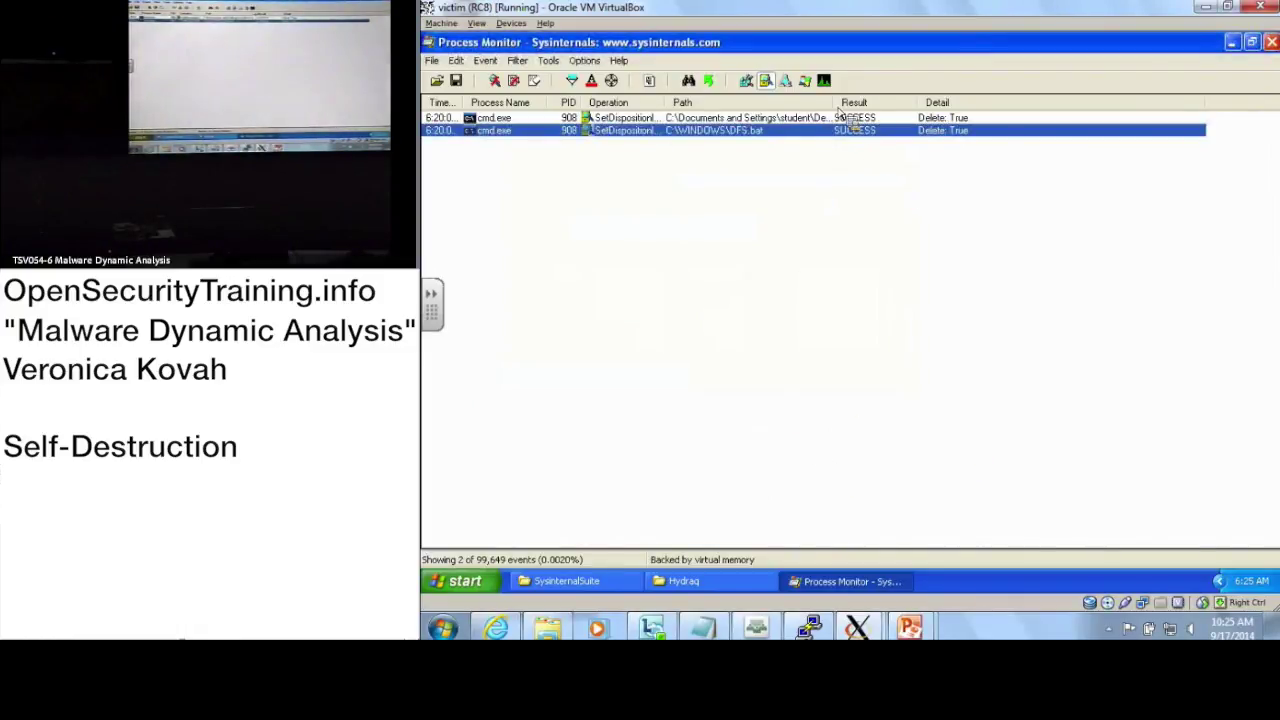
Step: Widen the Path column and inspect the event properties of the delete operation on Hydraq's malware.exe, highlighting its operation name and full path
{"action": "left_click_drag", "start_coordinate": [832, 104], "coordinate": [1039, 103]}
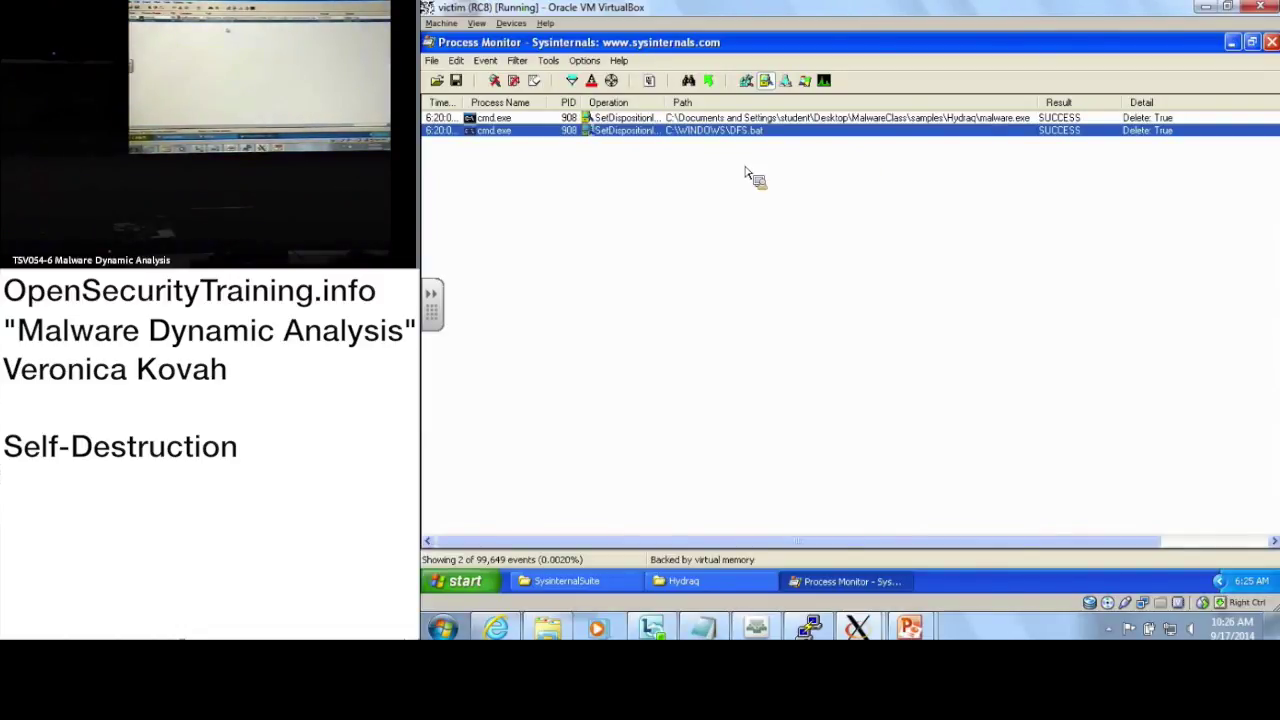
{"action": "left_click", "coordinate": [707, 120]}
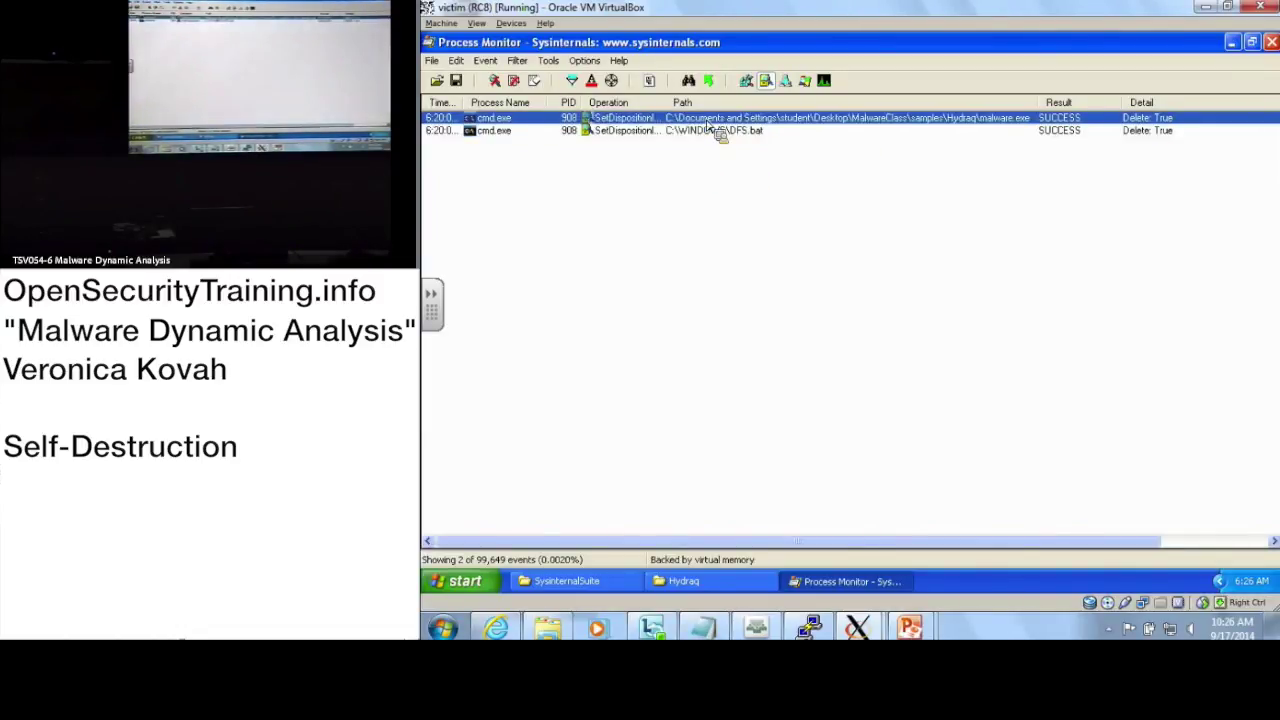
{"action": "double_click", "coordinate": [707, 120]}
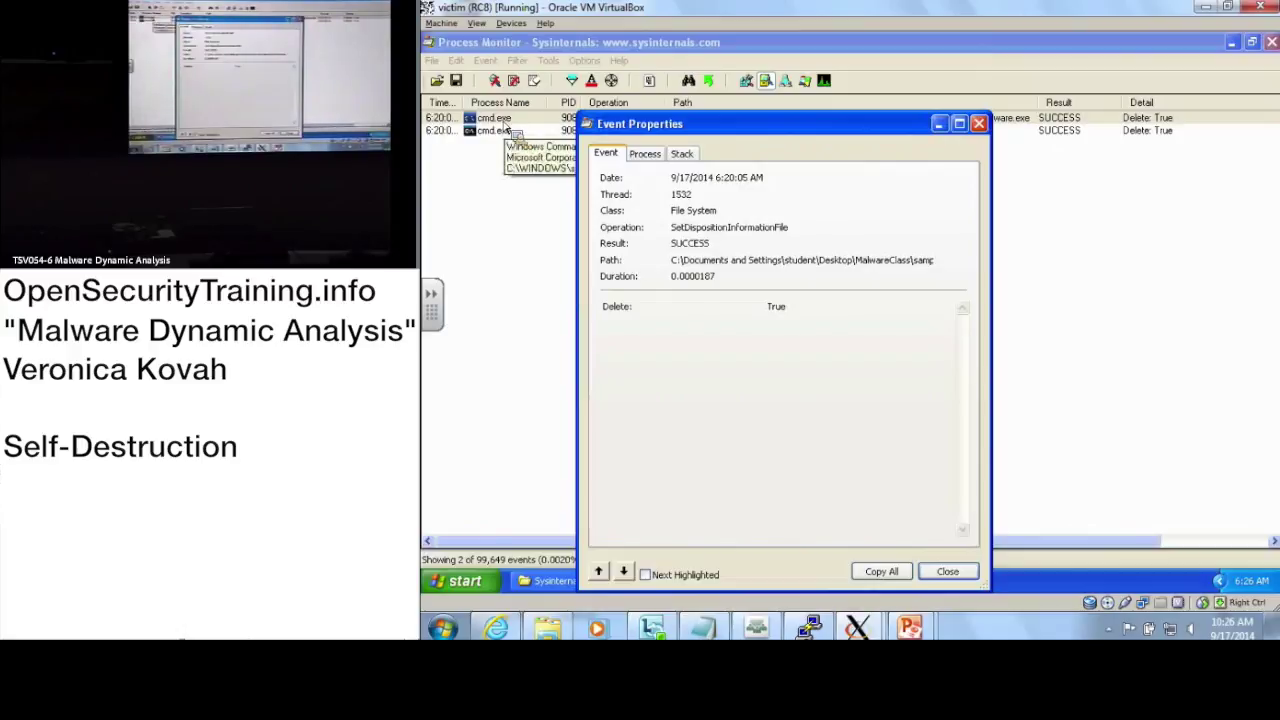
{"action": "left_click_drag", "start_coordinate": [671, 229], "coordinate": [788, 236]}
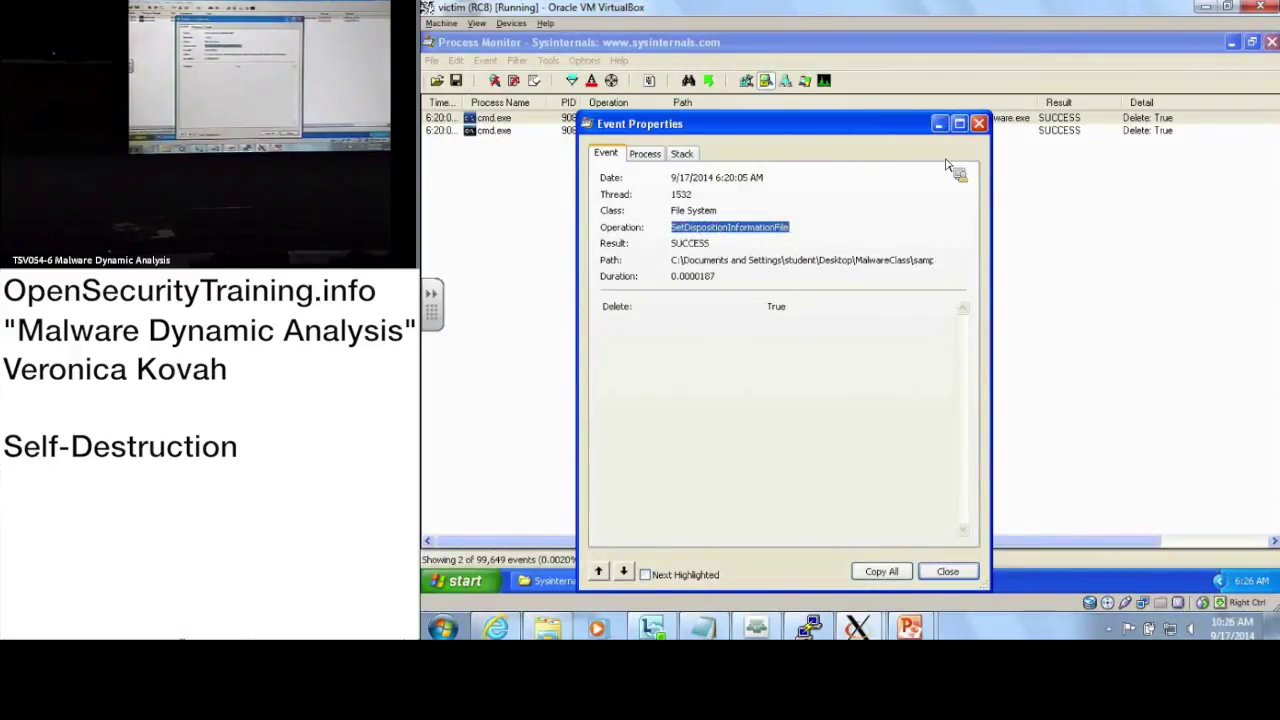
{"action": "left_click", "coordinate": [894, 262]}
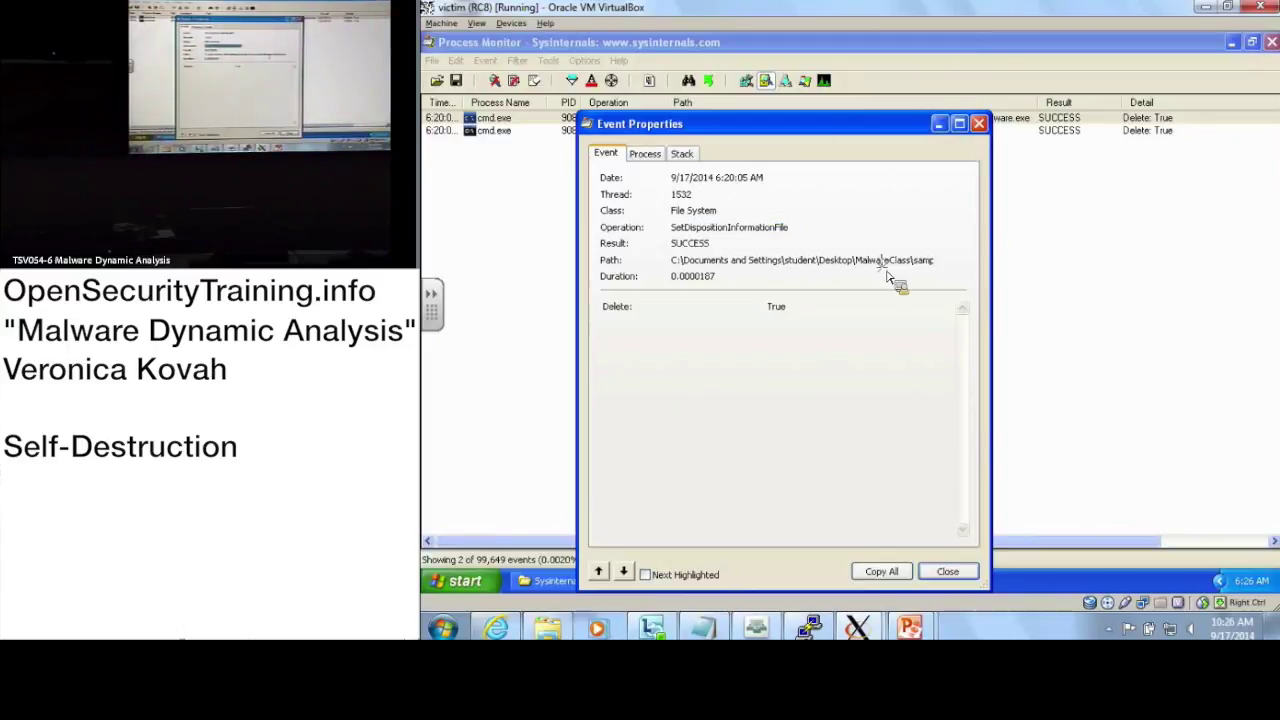
{"action": "double_click", "coordinate": [894, 262]}
{"action": "left_click", "coordinate": [966, 262]}
{"action": "double_click", "coordinate": [970, 262]}
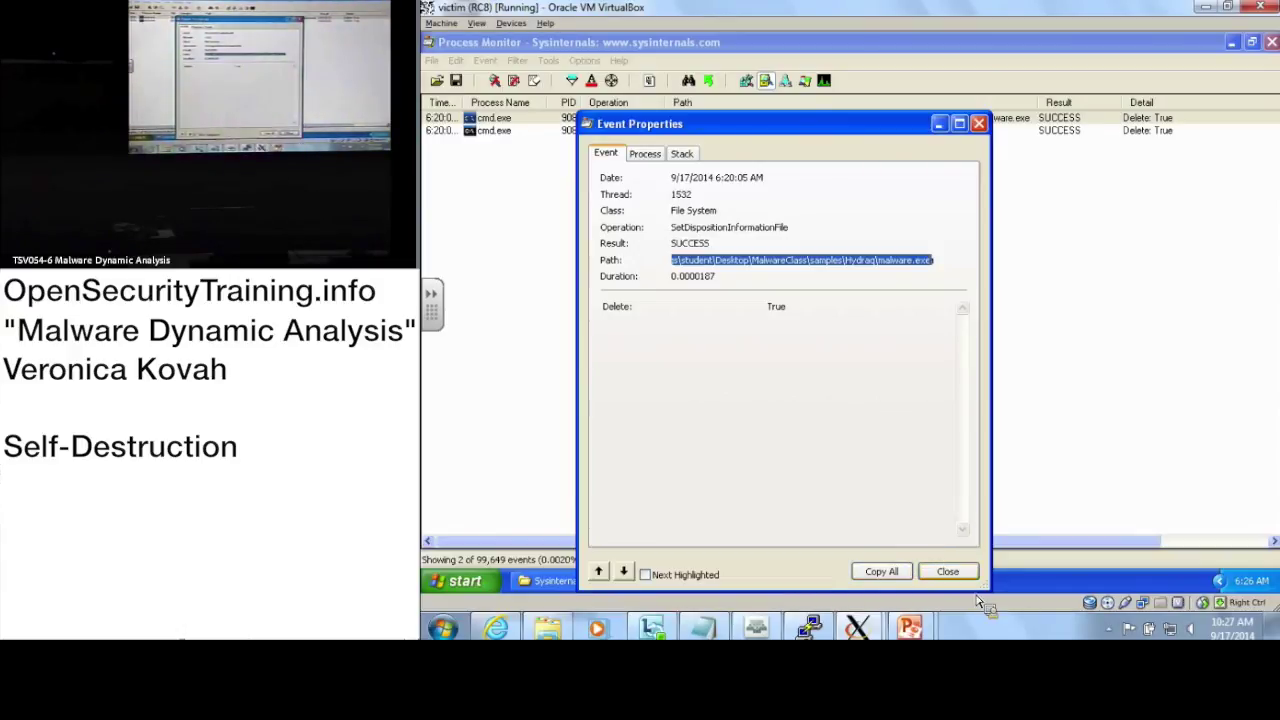
{"action": "left_click", "coordinate": [978, 123]}
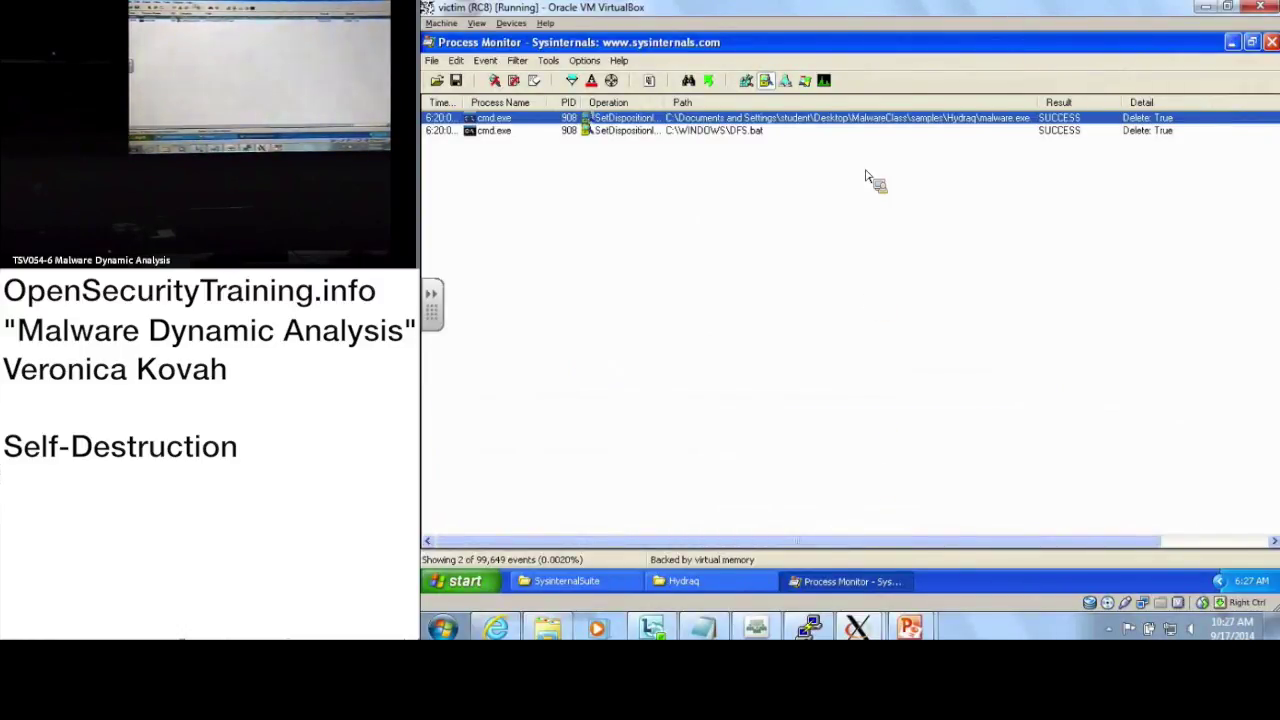
Step: Search the Process Monitor help for setdispositioninformationfile, widening the event list's Operation column to read the full operation name
{"action": "left_click", "coordinate": [620, 62]}
{"action": "left_click", "coordinate": [636, 84]}
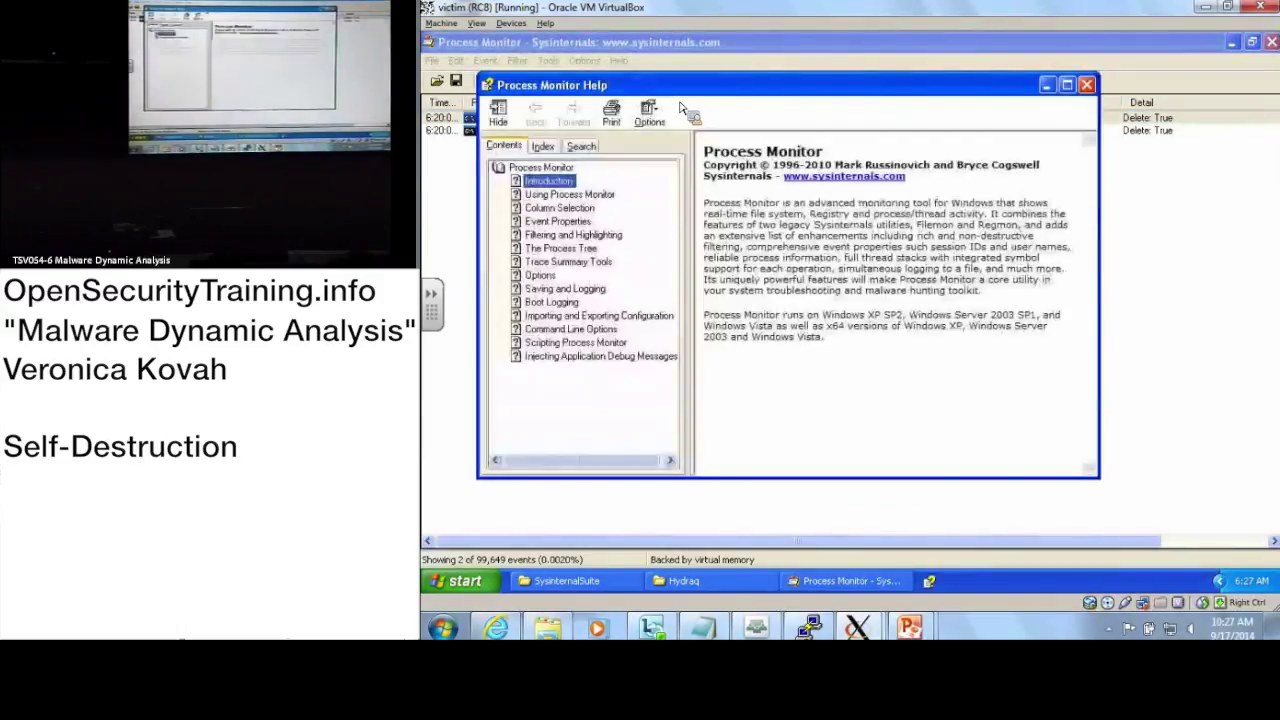
{"action": "left_click_drag", "start_coordinate": [676, 92], "coordinate": [775, 219]}
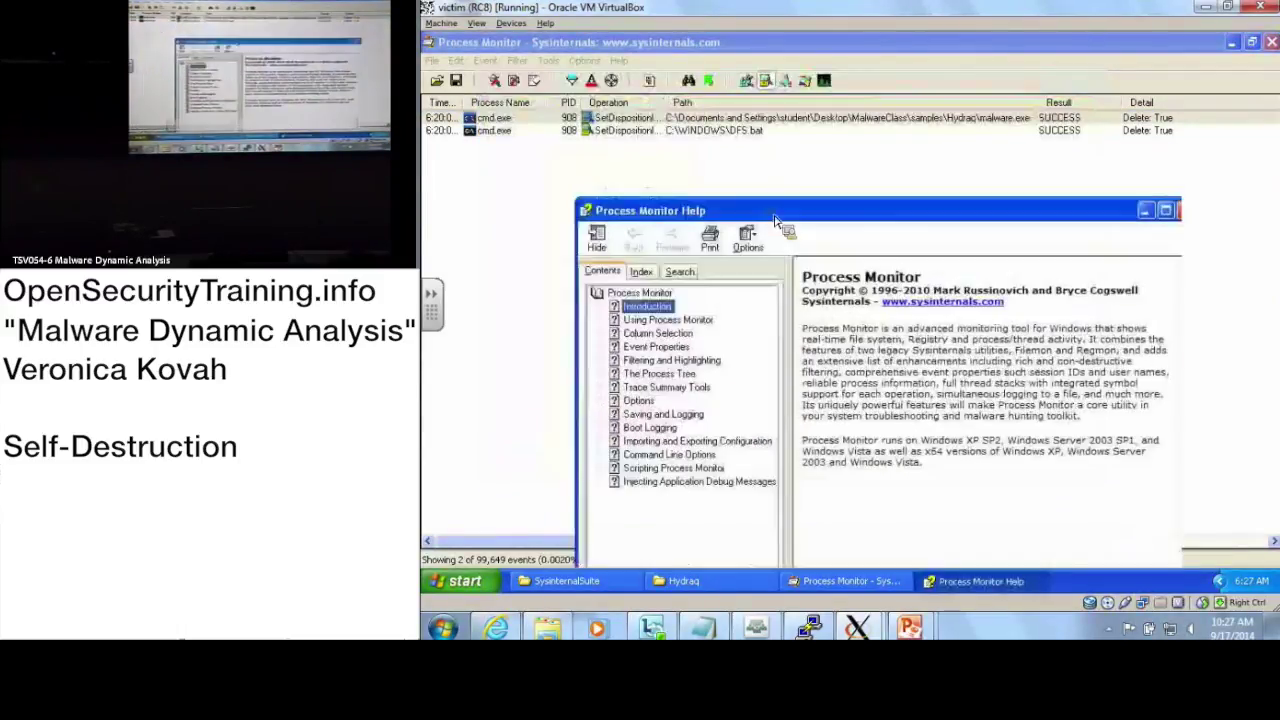
{"action": "left_click", "coordinate": [680, 271]}
{"action": "type", "text": "se"}
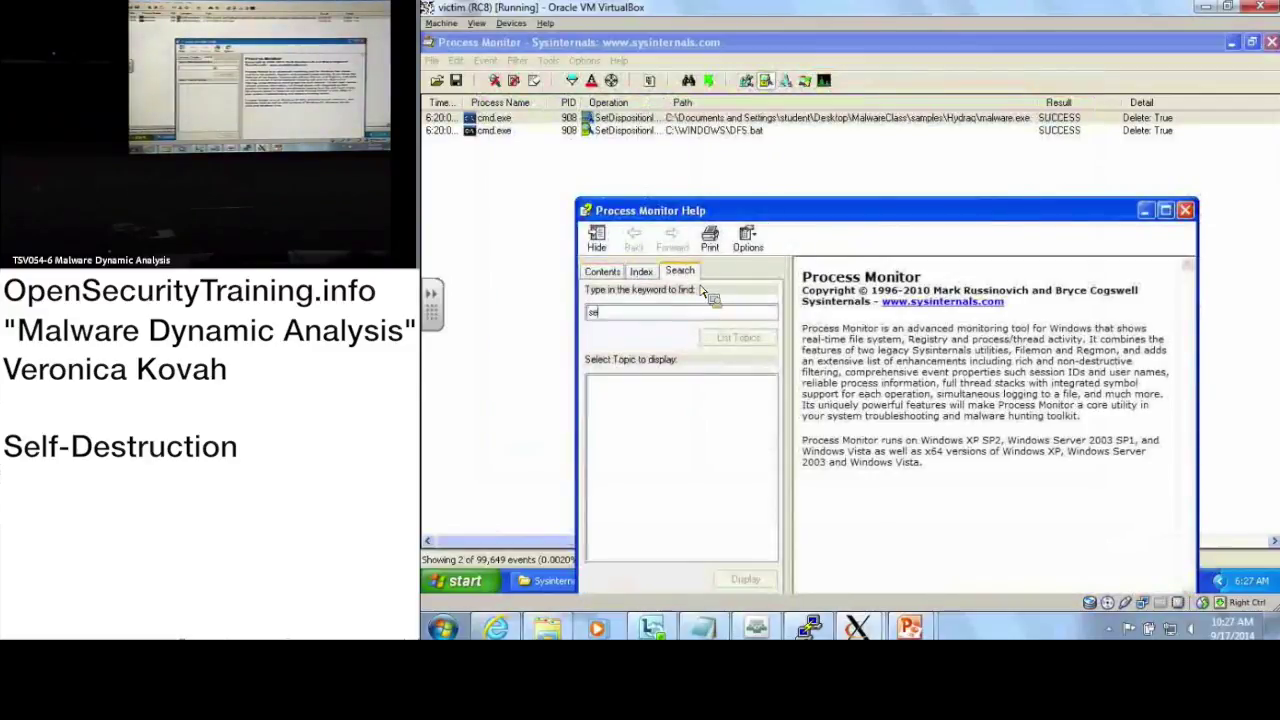
{"action": "type", "text": "ldisposition"}
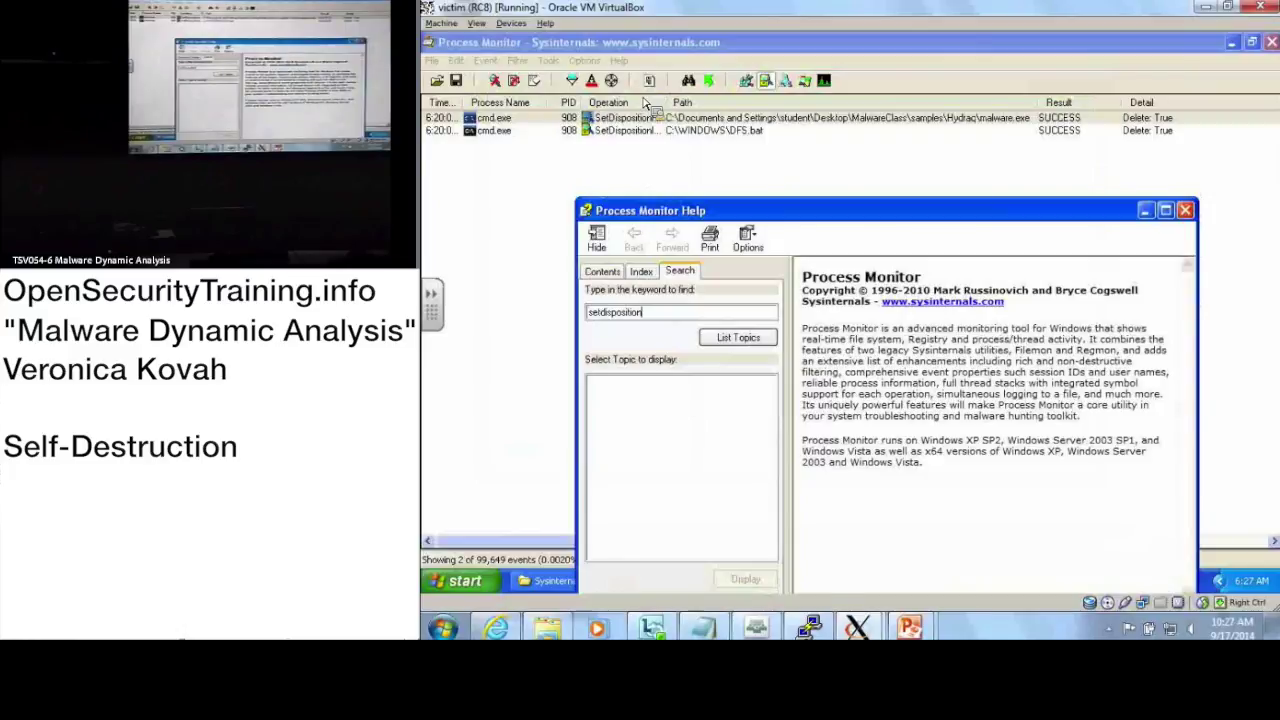
{"action": "left_click", "coordinate": [720, 116]}
{"action": "left_click_drag", "start_coordinate": [716, 103], "coordinate": [725, 103]}
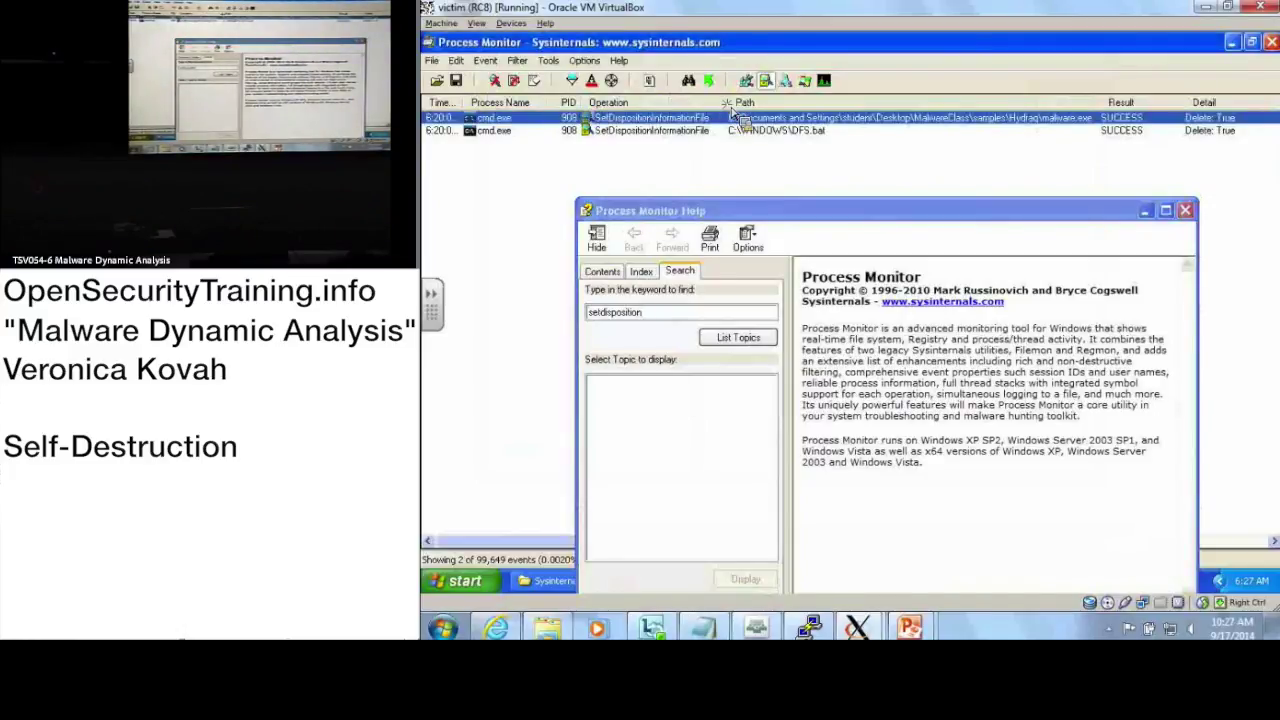
{"action": "left_click", "coordinate": [670, 318]}
{"action": "type", "text": "informationfile"}
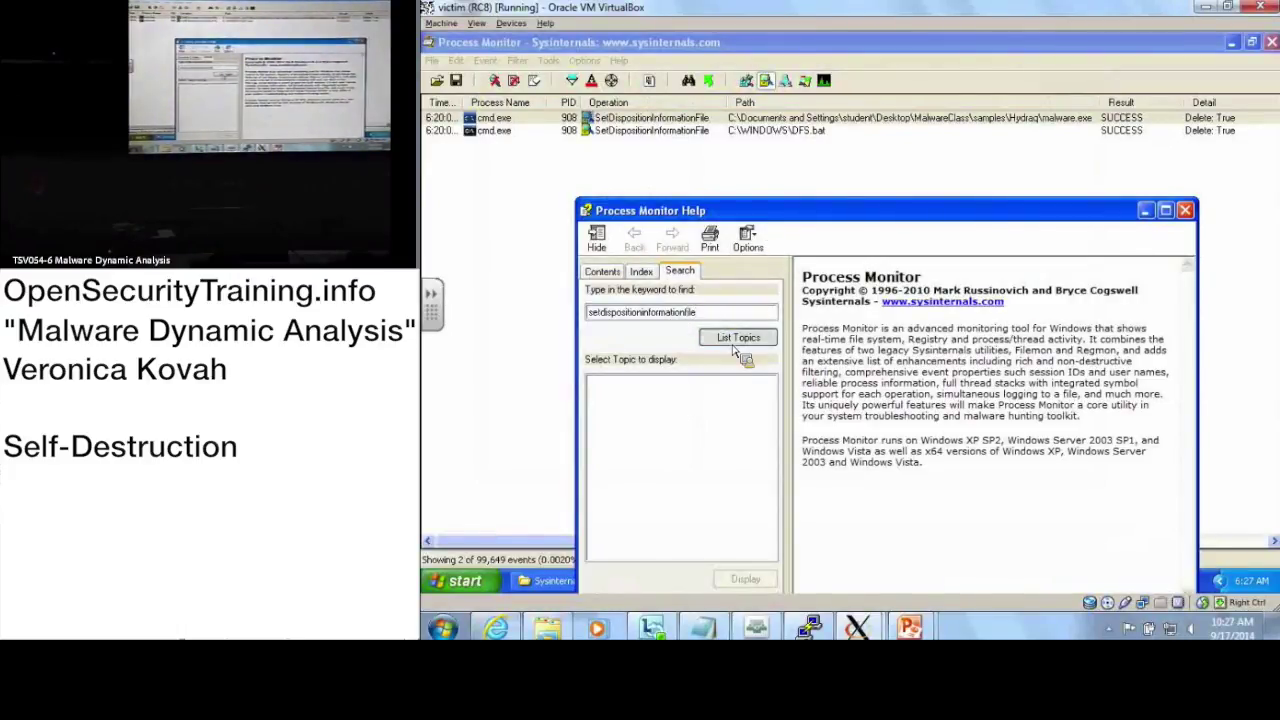
{"action": "key", "text": "Return"}
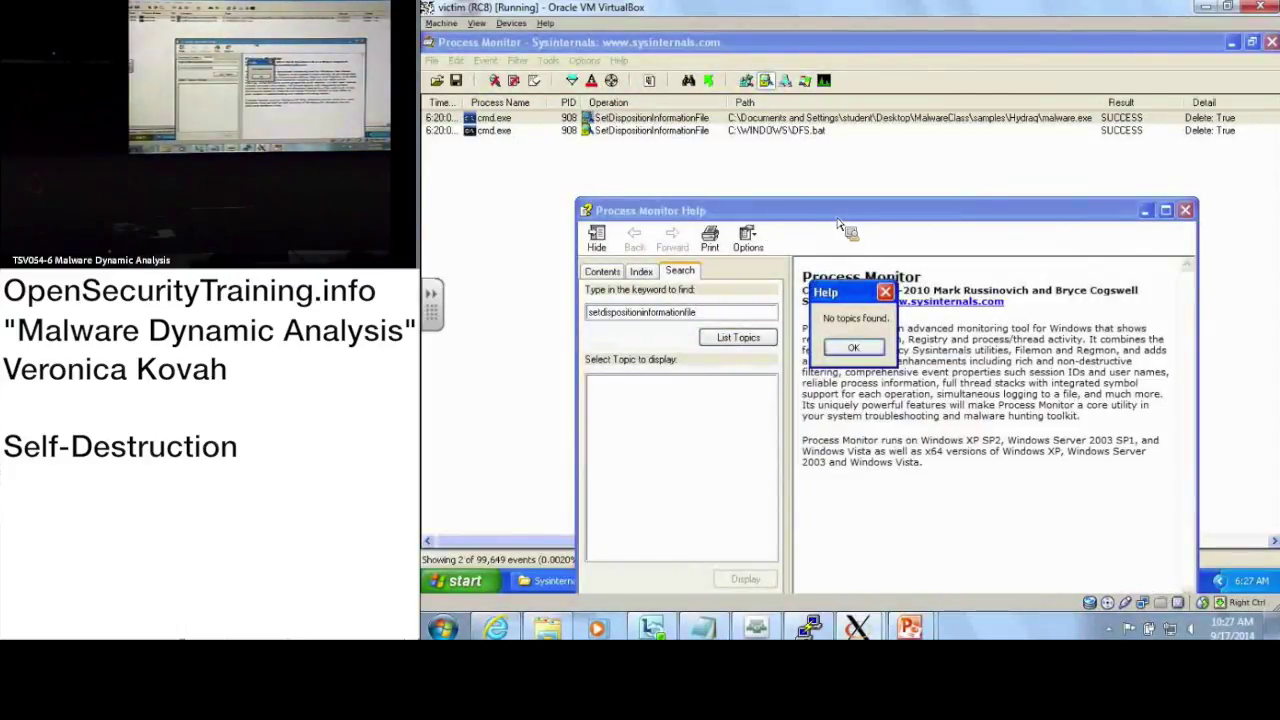
{"action": "left_click", "coordinate": [852, 347]}
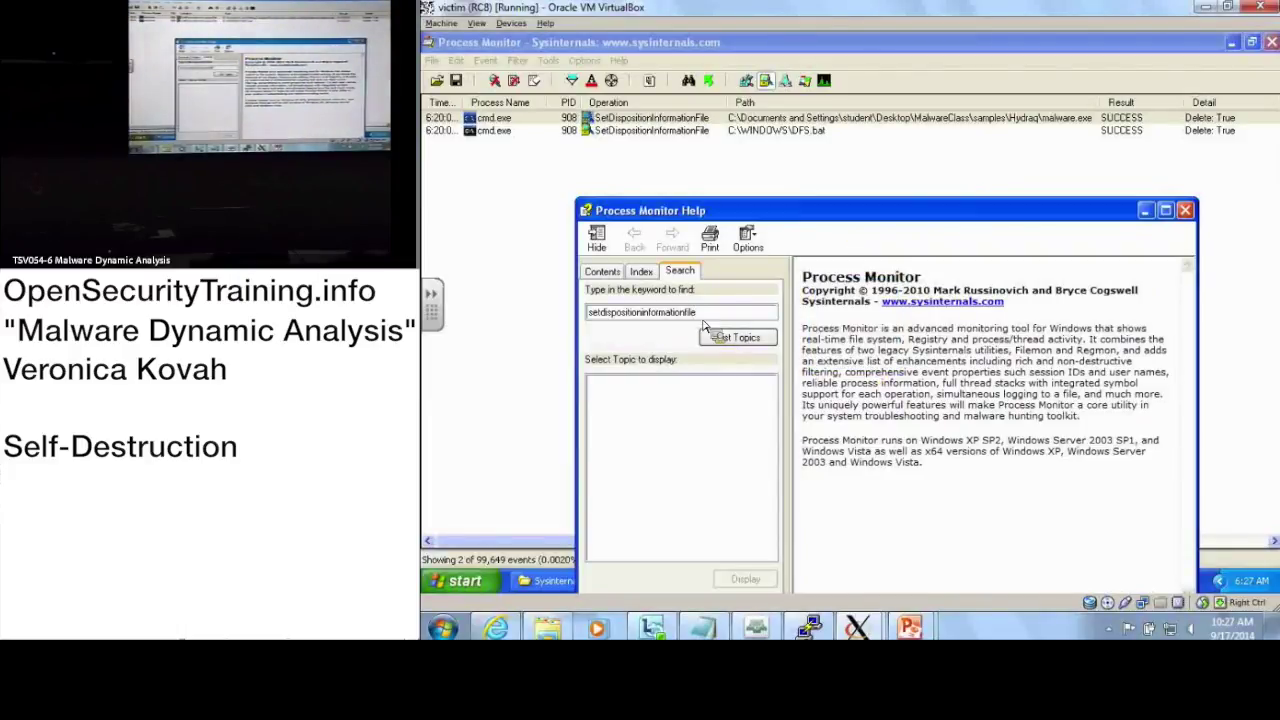
Step: Re-enter the keyword setdispositioninformationfile and repeat the help topic search
{"action": "left_click_drag", "start_coordinate": [700, 318], "coordinate": [560, 316]}
{"action": "type", "text": "set"}
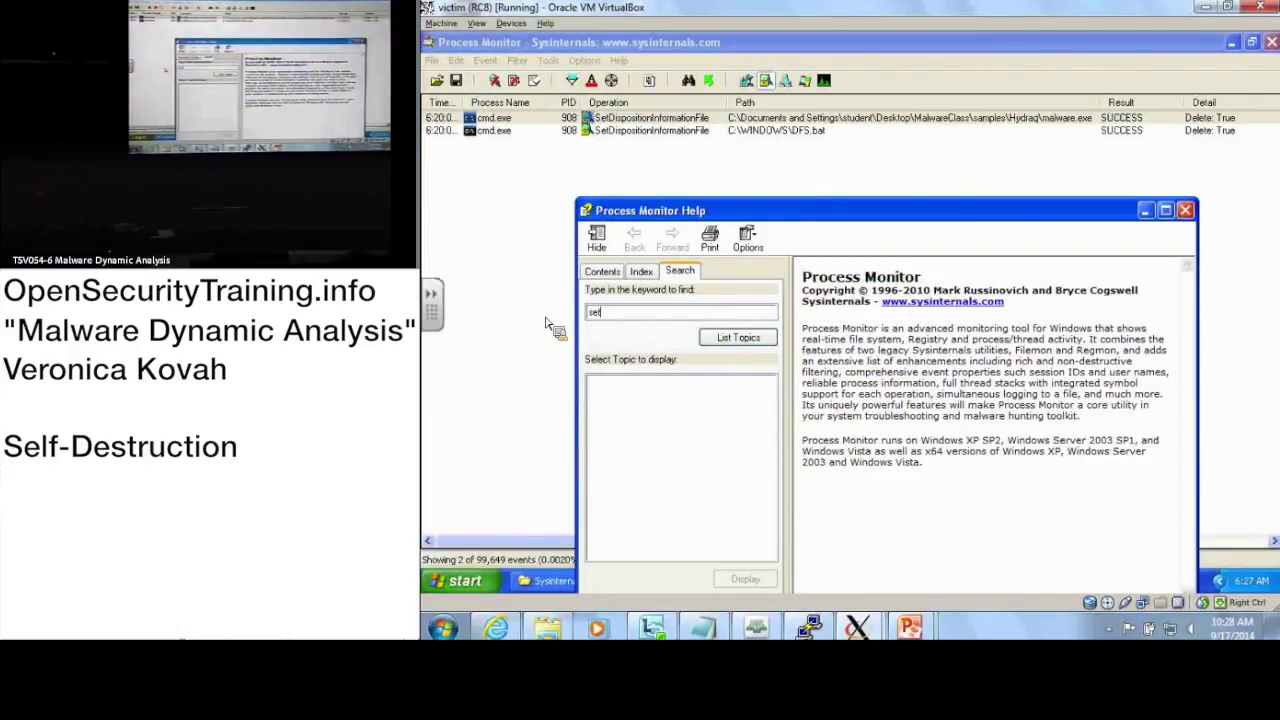
{"action": "type", "text": "dispositioninforma"}
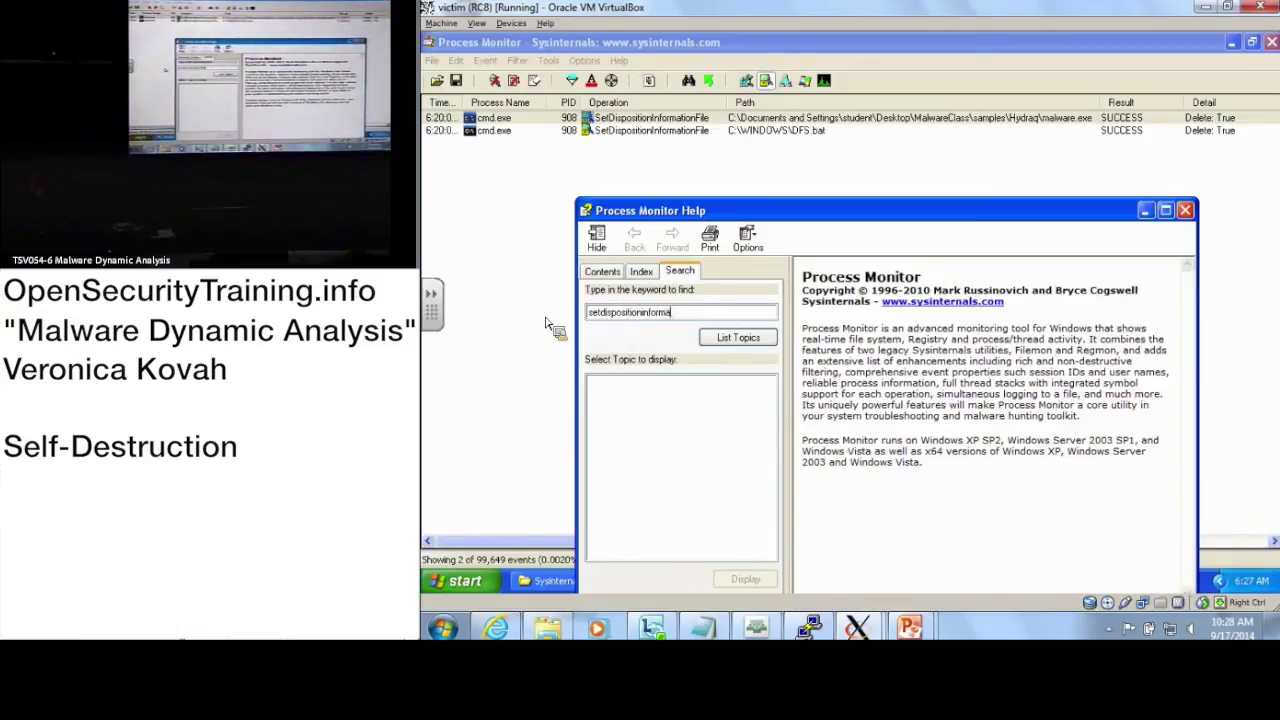
{"action": "left_click", "coordinate": [737, 340]}
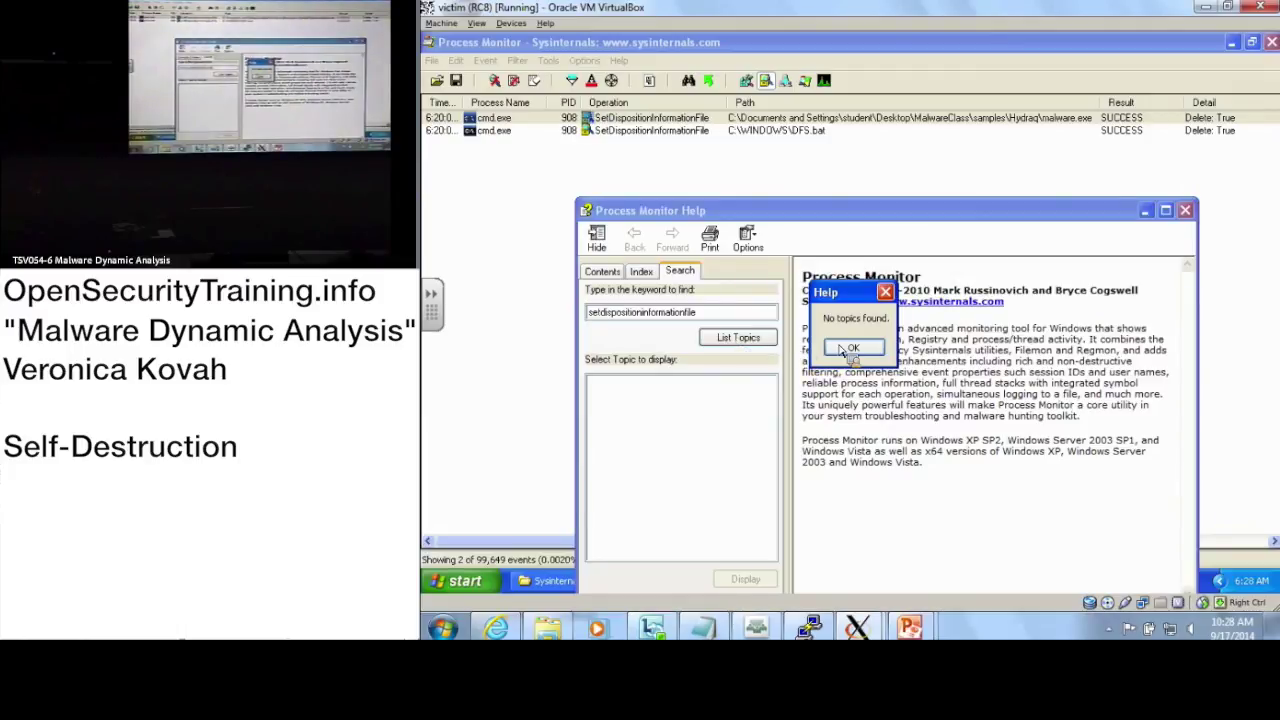
{"action": "left_click", "coordinate": [846, 352]}
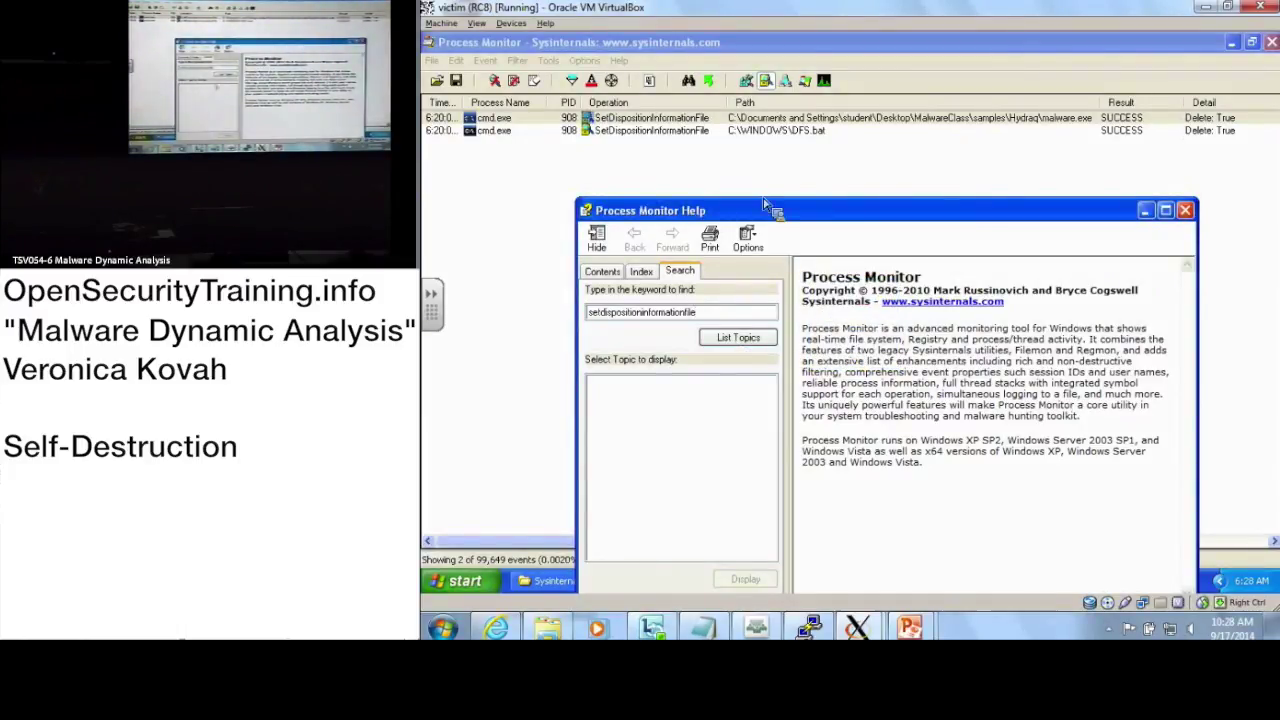
Step: Browse the help contents, including the Options and The Process Tree topics, and close the help window
{"action": "left_click", "coordinate": [602, 271]}
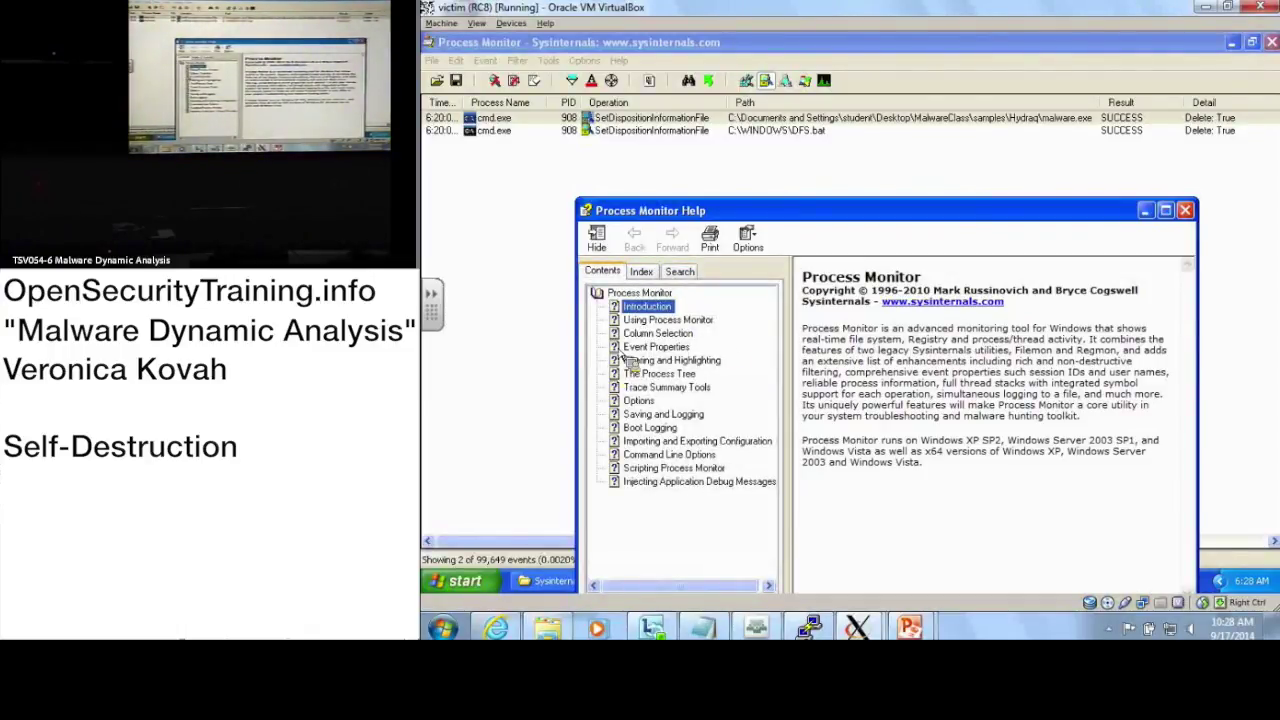
{"action": "left_click", "coordinate": [640, 401]}
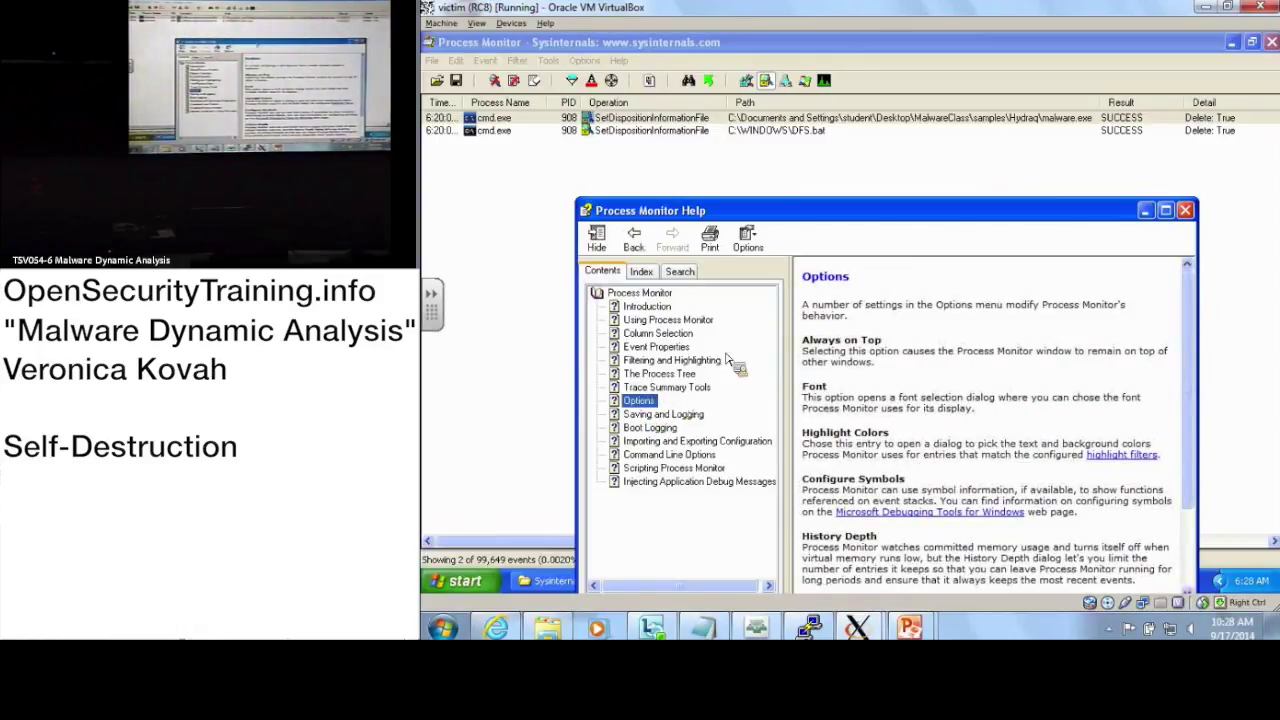
{"action": "left_click_drag", "start_coordinate": [832, 212], "coordinate": [821, 100]}
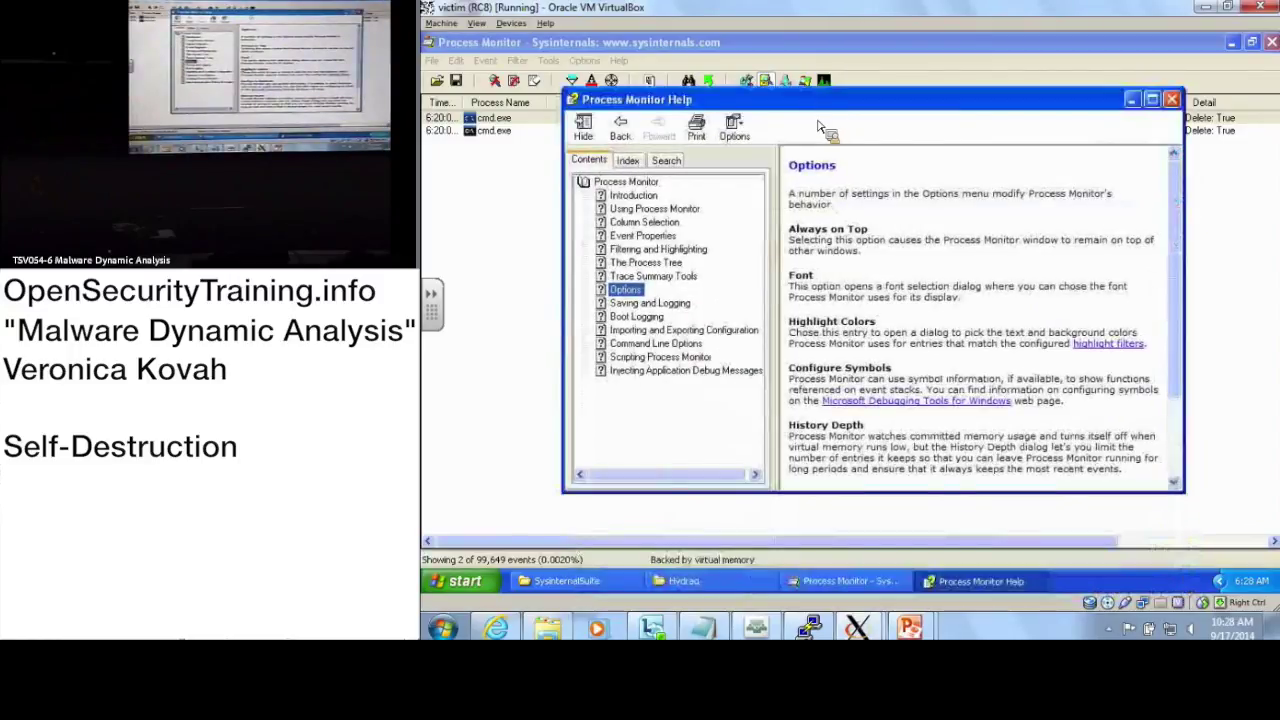
{"action": "left_click", "coordinate": [685, 369]}
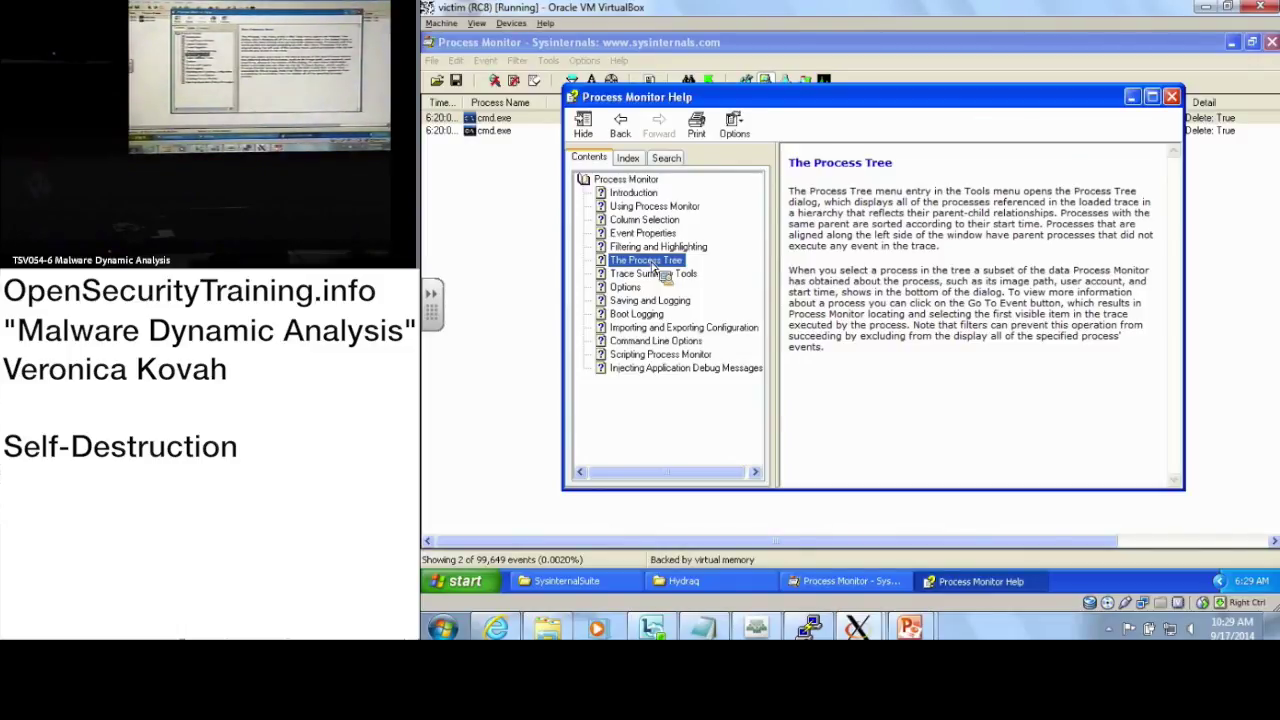
{"action": "left_click", "coordinate": [1171, 96]}
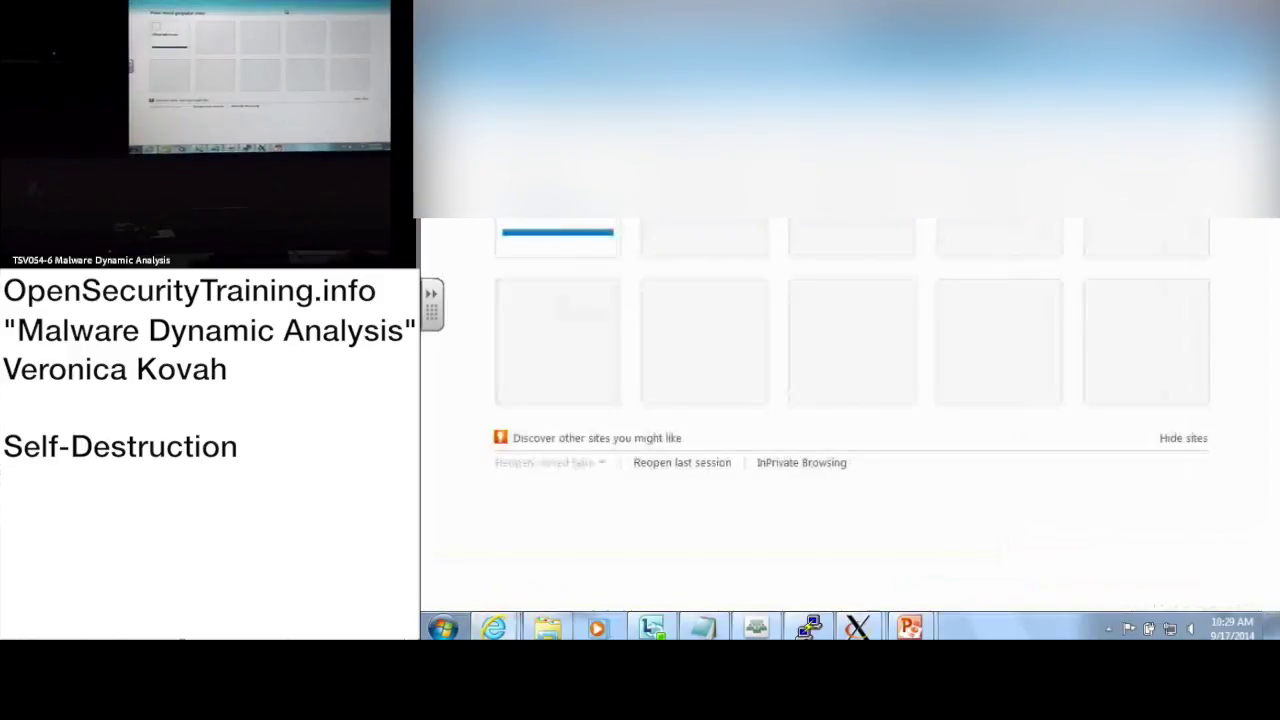
Step: Switch to Internet Explorer on the host and search the web for "setdispositioninformationfile msdn"
{"action": "type", "text": "set"}
{"action": "type", "text": "dispositioninformationfile msdn"}
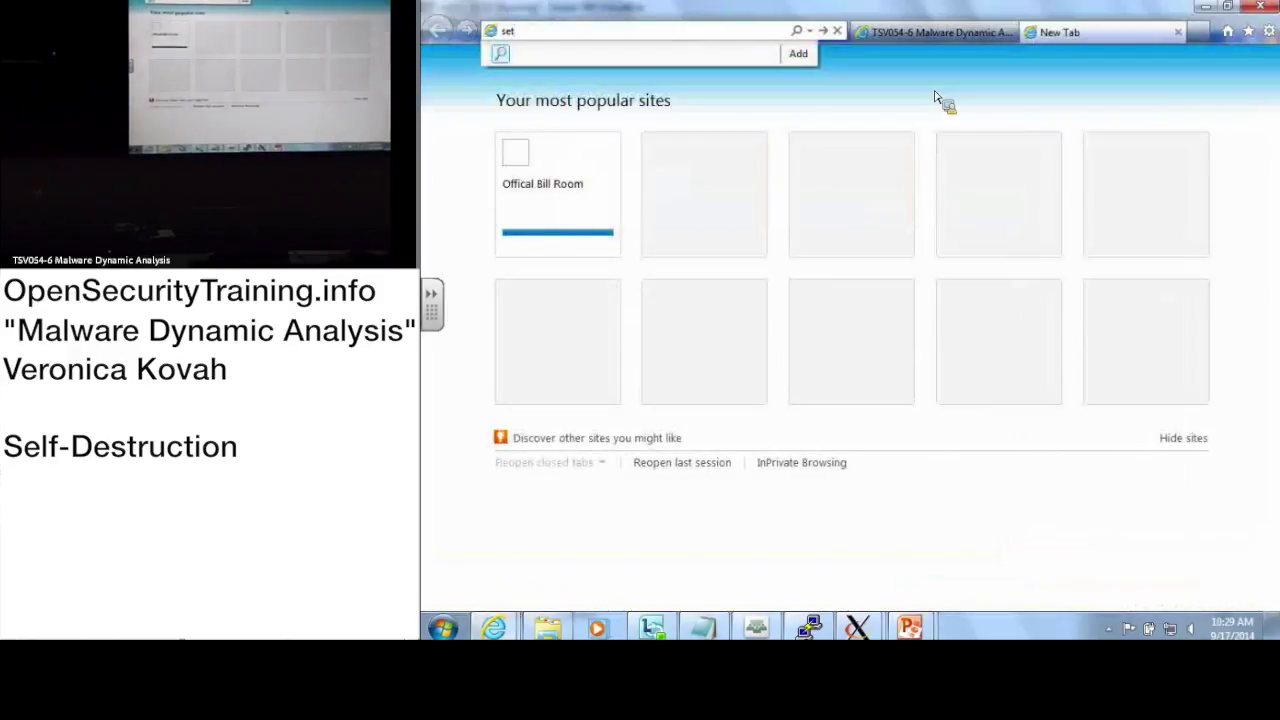
{"action": "key", "text": "Return"}
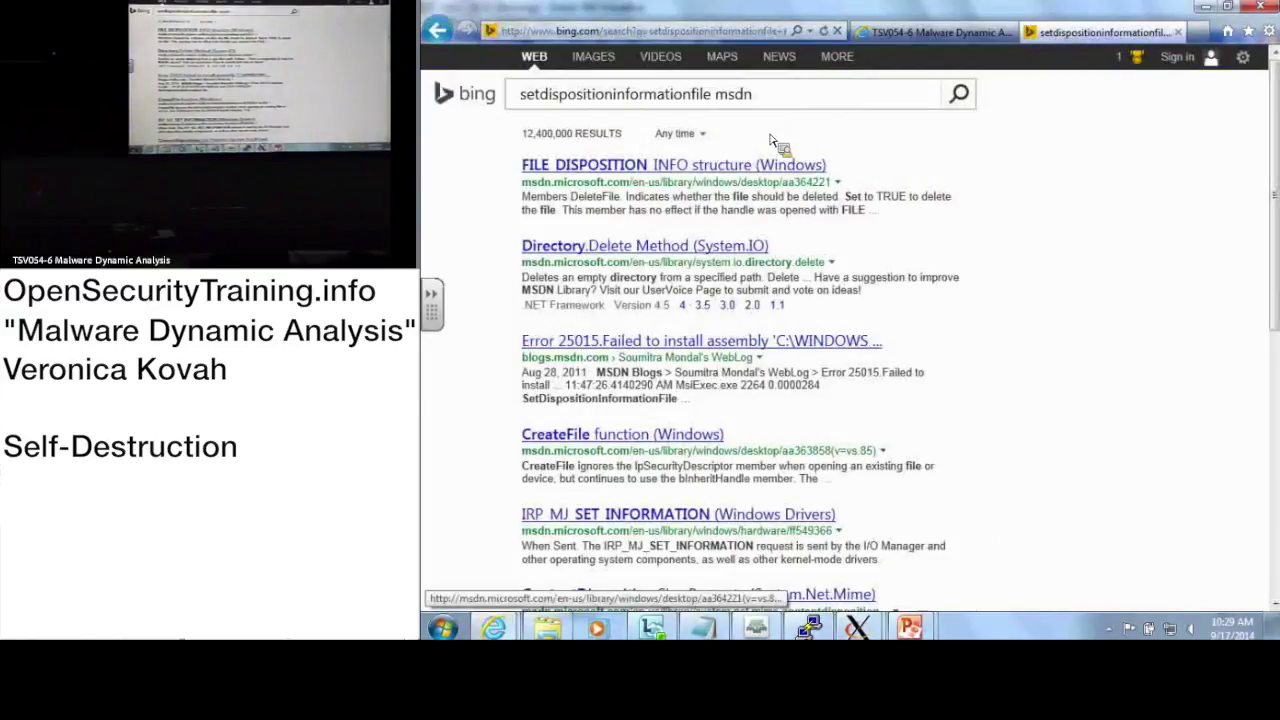
Step: Open the MSDN page on the FILE_DISPOSITION_INFO structure and read its syntax and DeleteFile member description
{"action": "left_click", "coordinate": [698, 168]}
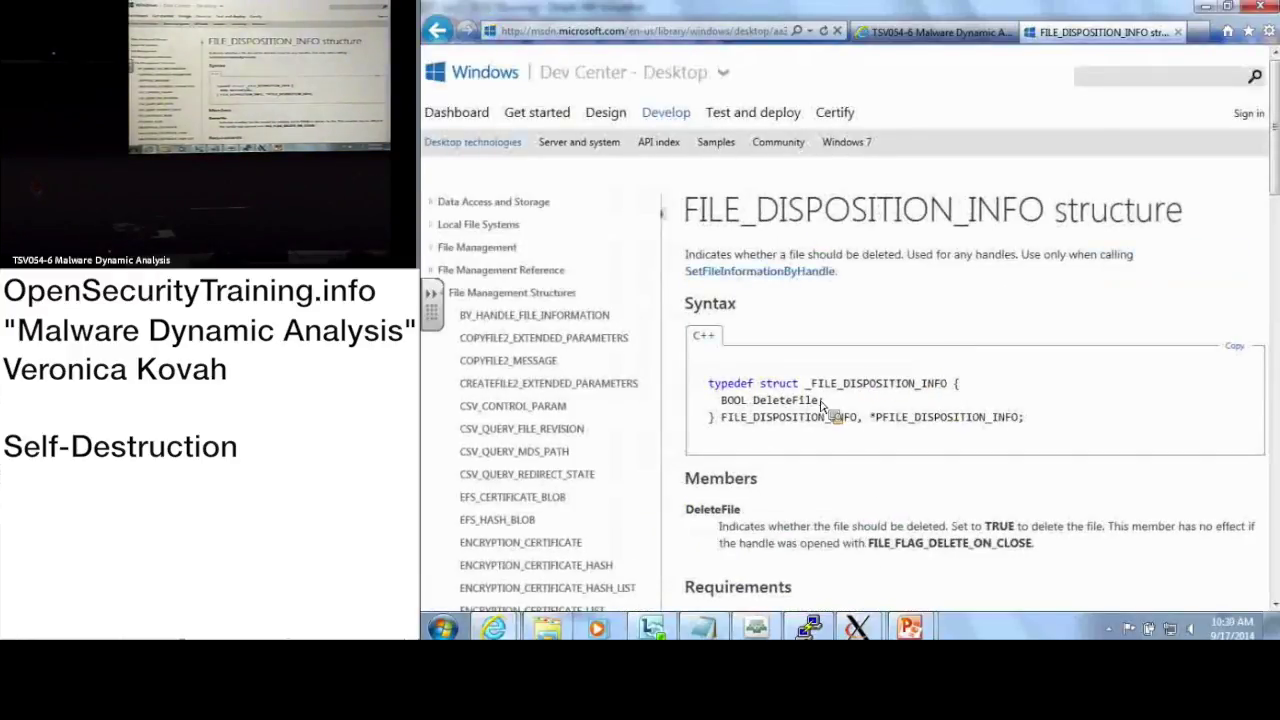
{"action": "scroll", "coordinate": [820, 408], "scroll_direction": "down", "scroll_amount": 3}
{"action": "scroll", "coordinate": [871, 457], "scroll_direction": "down", "scroll_amount": 1}
{"action": "scroll", "coordinate": [877, 457], "scroll_direction": "up", "scroll_amount": 3}
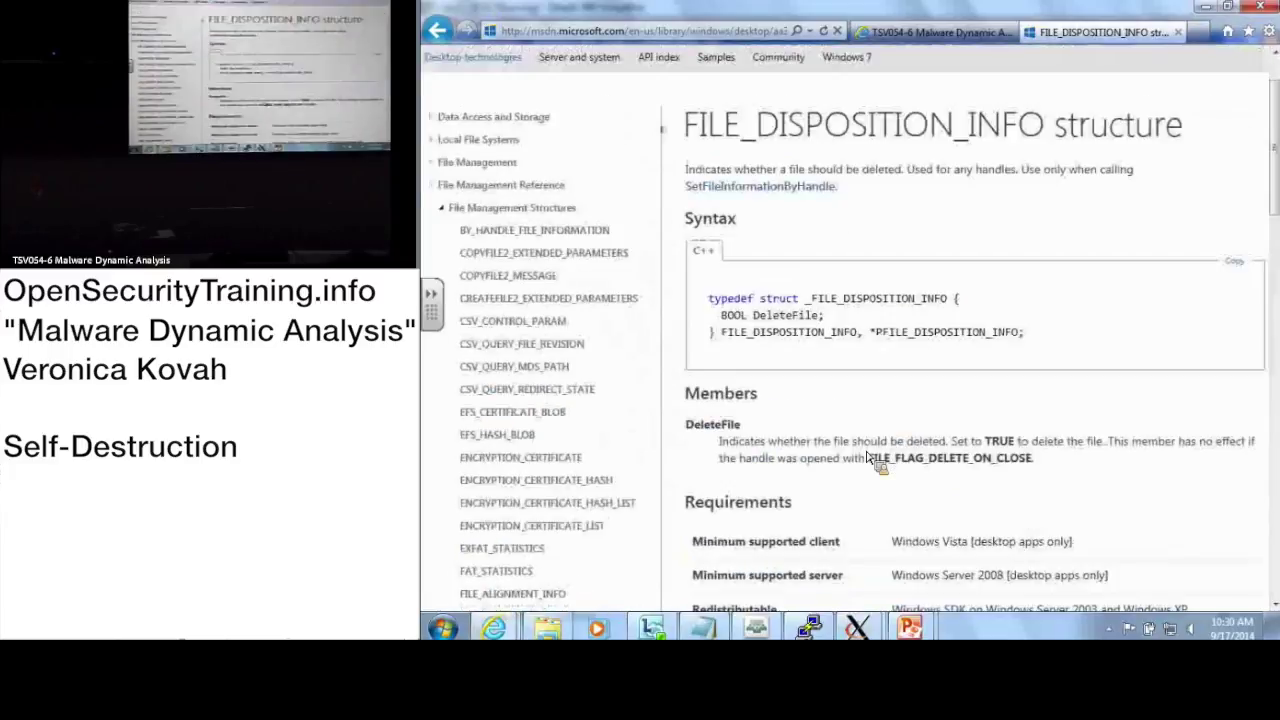
Step: Review the FILE_DISPOSITION_INFO page again, highlighting the DeleteFile member, the structure title and the description mentioning SetFileInformationByHandle
{"action": "scroll", "coordinate": [871, 457], "scroll_direction": "down", "scroll_amount": 2}
{"action": "scroll", "coordinate": [871, 459], "scroll_direction": "up", "scroll_amount": 3}
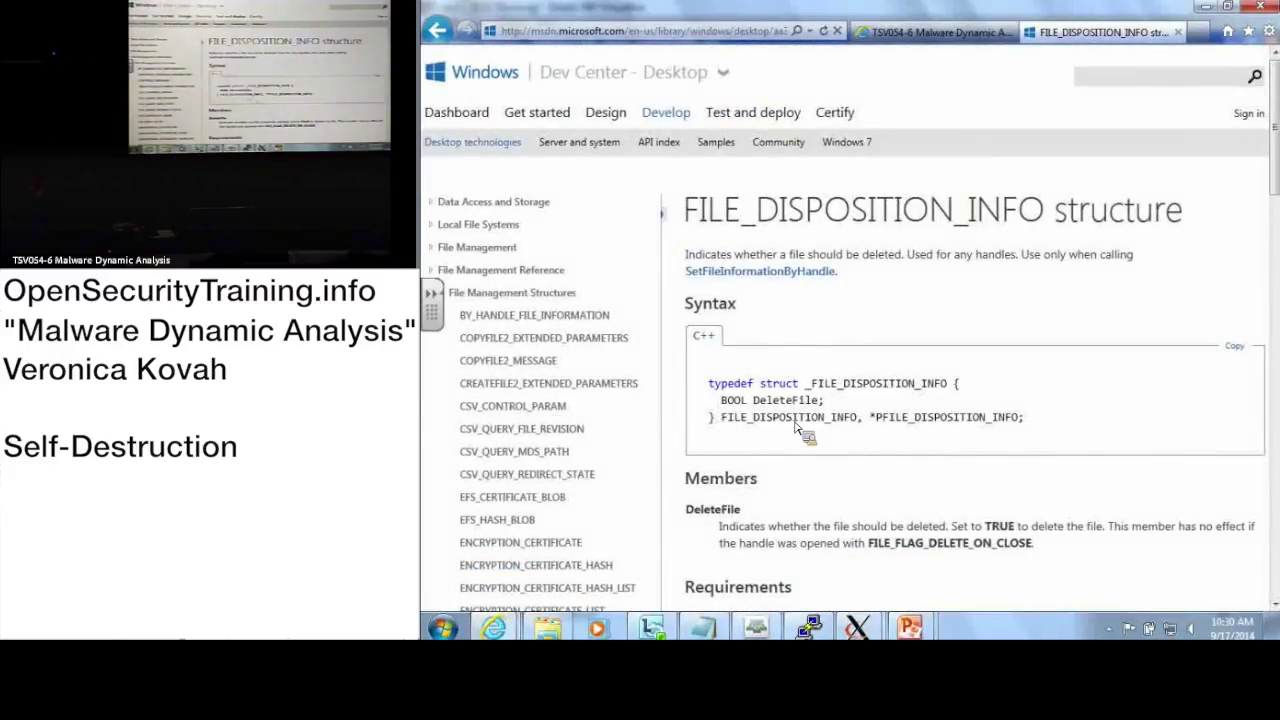
{"action": "left_click_drag", "start_coordinate": [753, 400], "coordinate": [815, 402]}
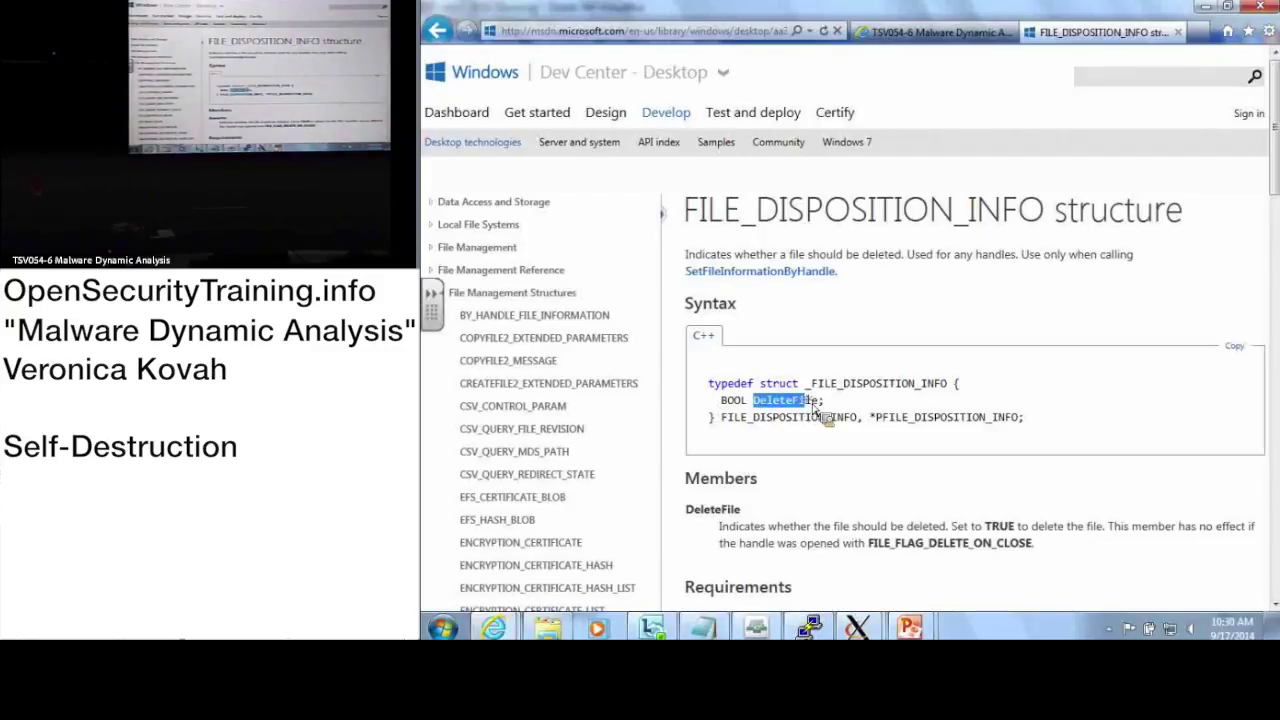
{"action": "left_click_drag", "start_coordinate": [757, 210], "coordinate": [940, 212]}
{"action": "left_click", "coordinate": [878, 293]}
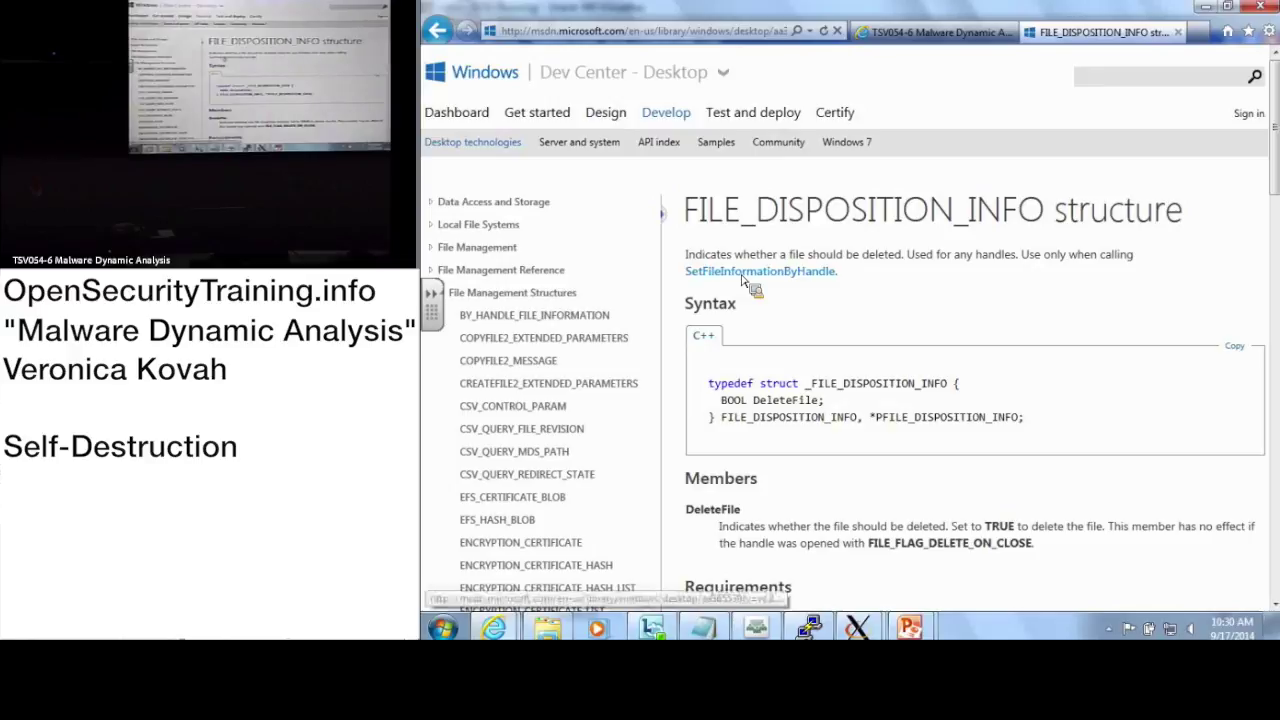
{"action": "left_click_drag", "start_coordinate": [688, 262], "coordinate": [925, 279]}
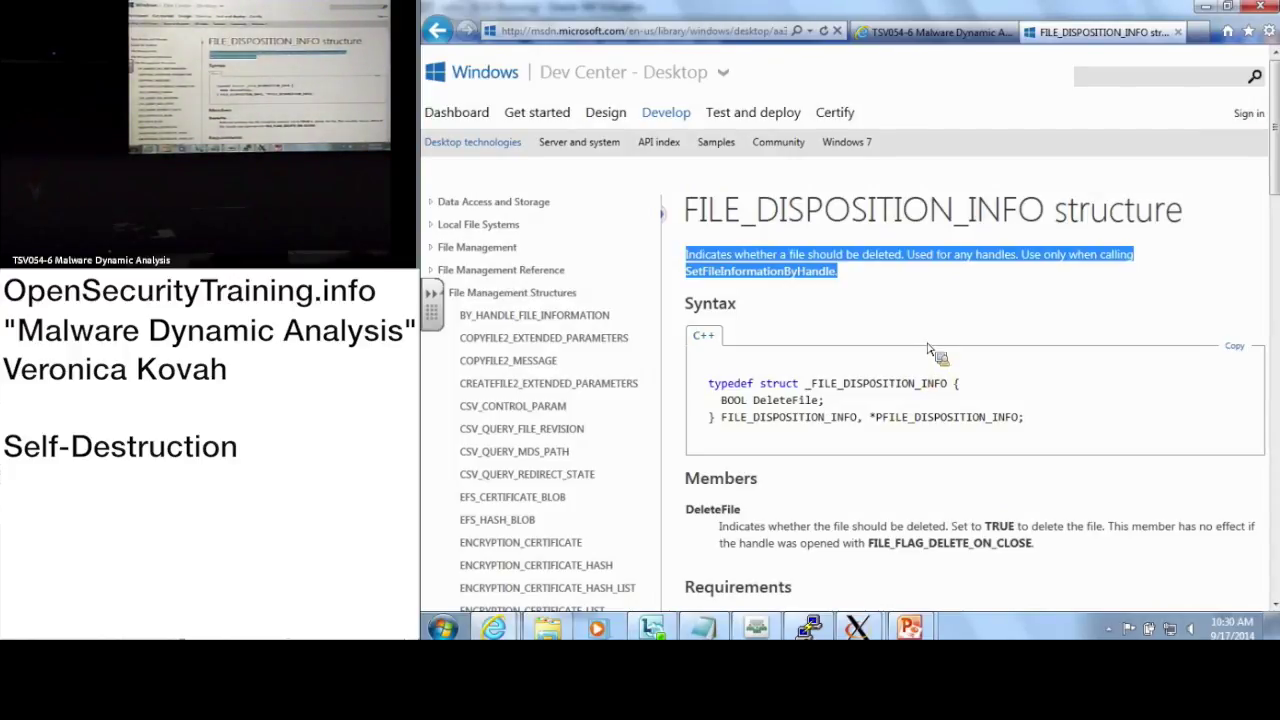
Step: Return to the browser's Malware Dynamic Analysis page, switch to the PowerPoint slide show and advance to the Answers for Self-Destruction Lab slide
{"action": "left_click", "coordinate": [945, 31]}
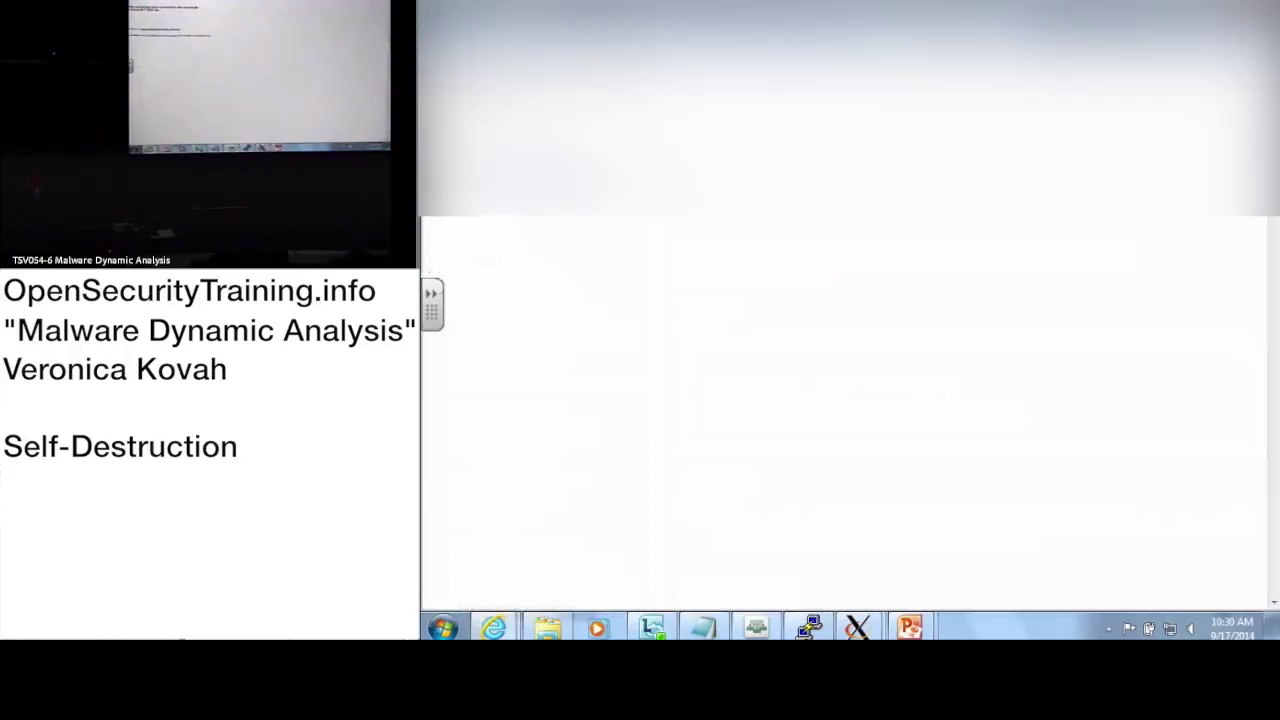
{"action": "mouse_move", "coordinate": [910, 625]}
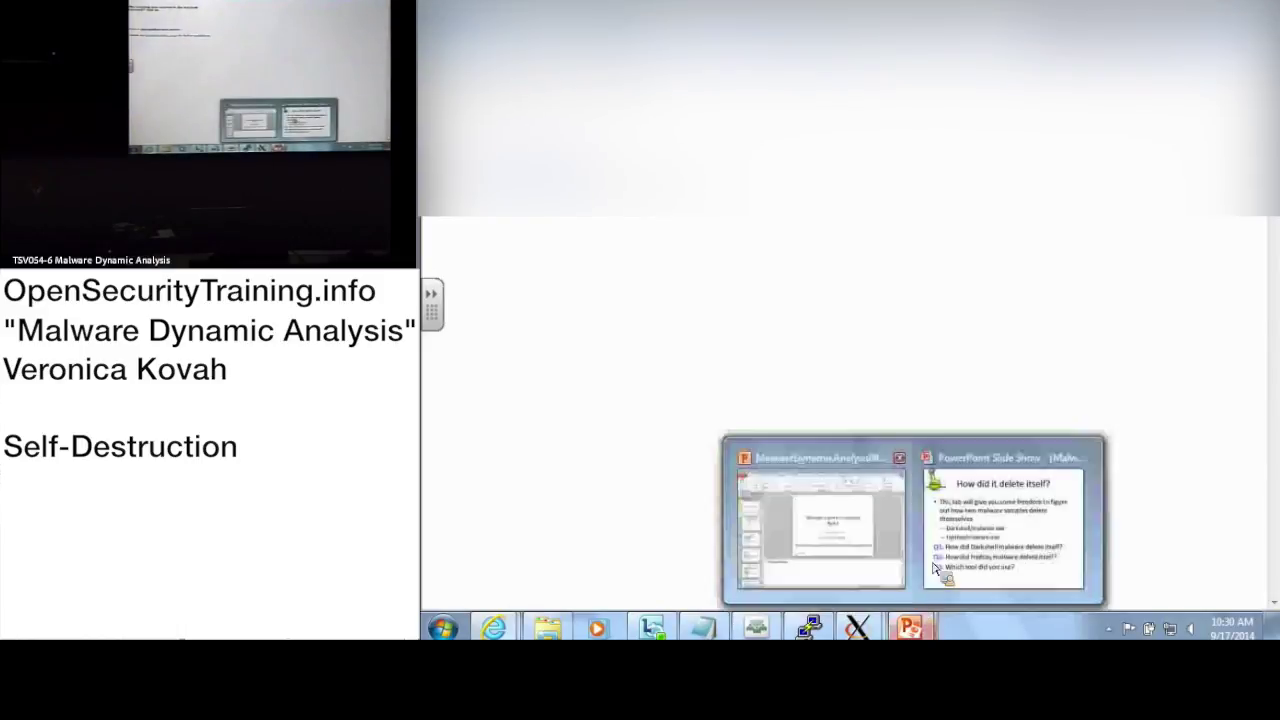
{"action": "left_click", "coordinate": [970, 527]}
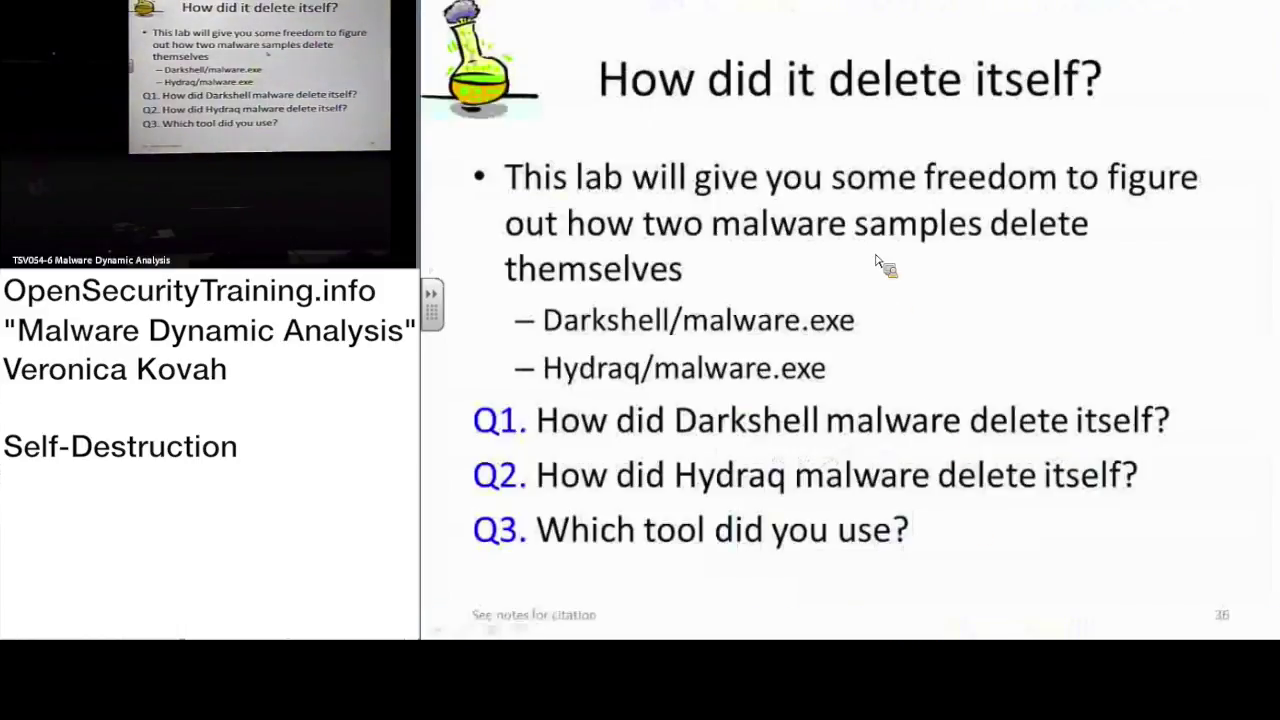
{"action": "key", "text": "Right"}
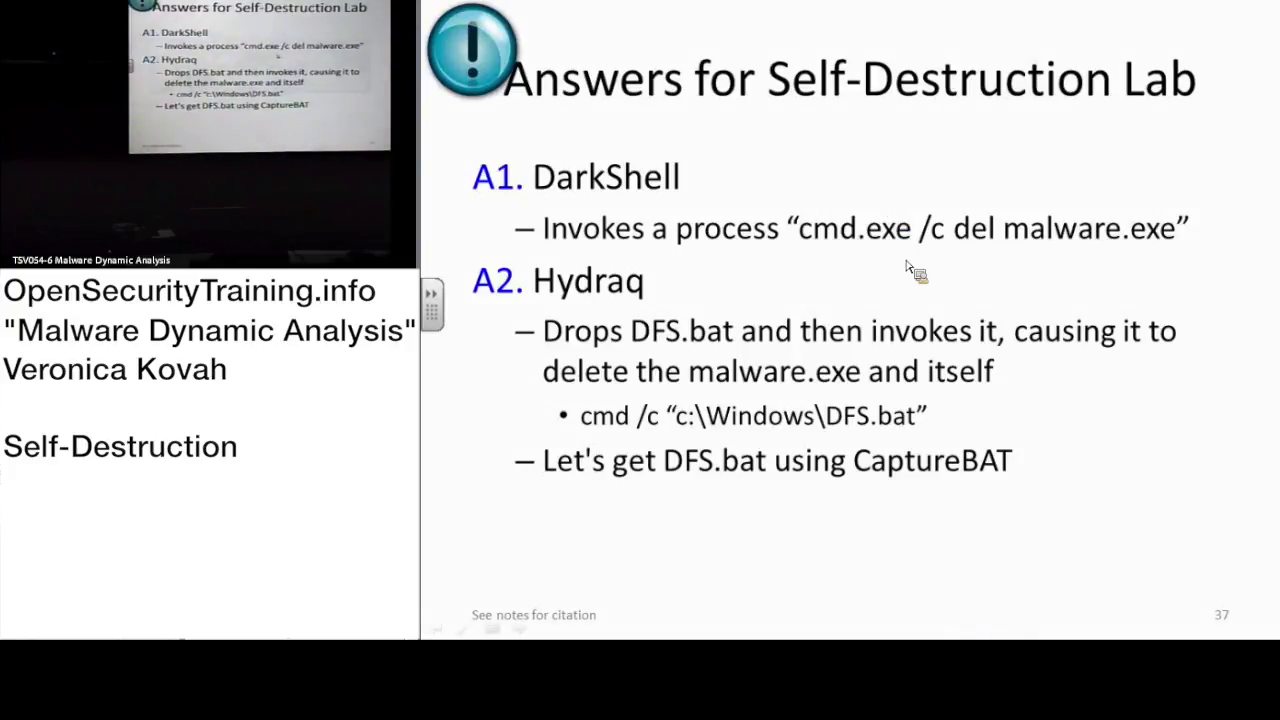
Step: Switch to the victim (RC8) virtual machine in VirtualBox and bring up its Close Virtual Machine options
{"action": "key", "text": "alt+Tab"}
{"action": "key", "text": "alt+Tab"}
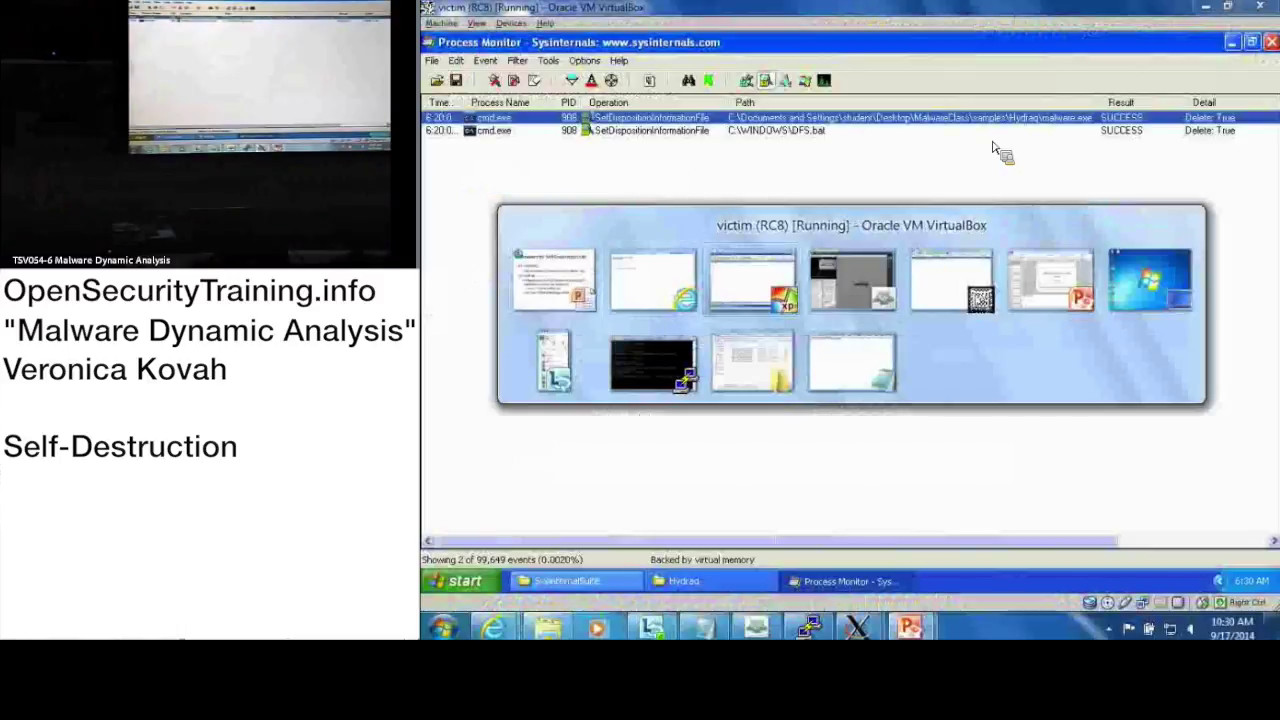
{"action": "left_click", "coordinate": [1262, 8]}
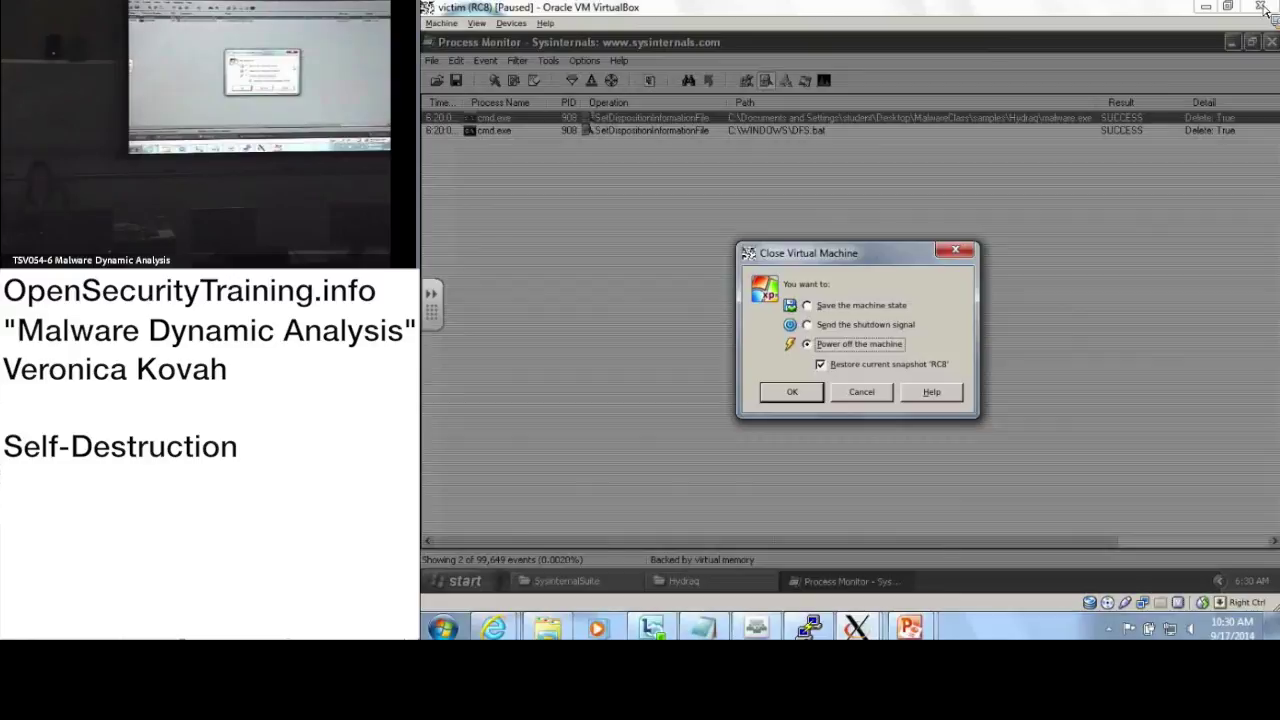